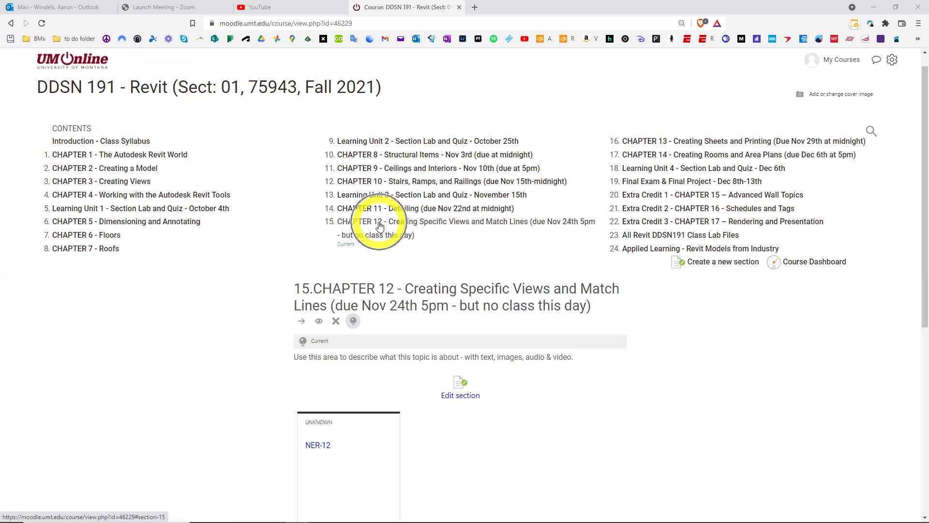
Switch from the Moodle course page to Revit, showing the NER-12 project's Level 1 floor plan.
left_click(319, 446)
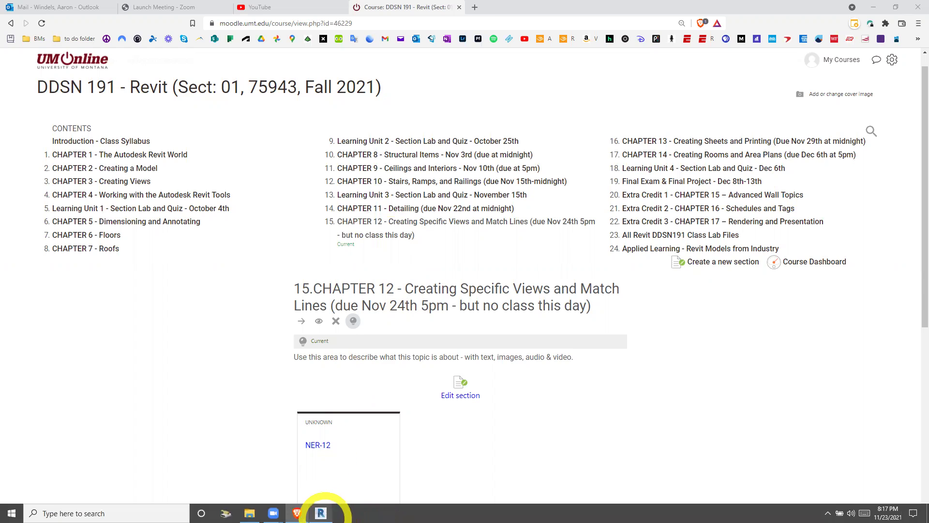
left_click(321, 513)
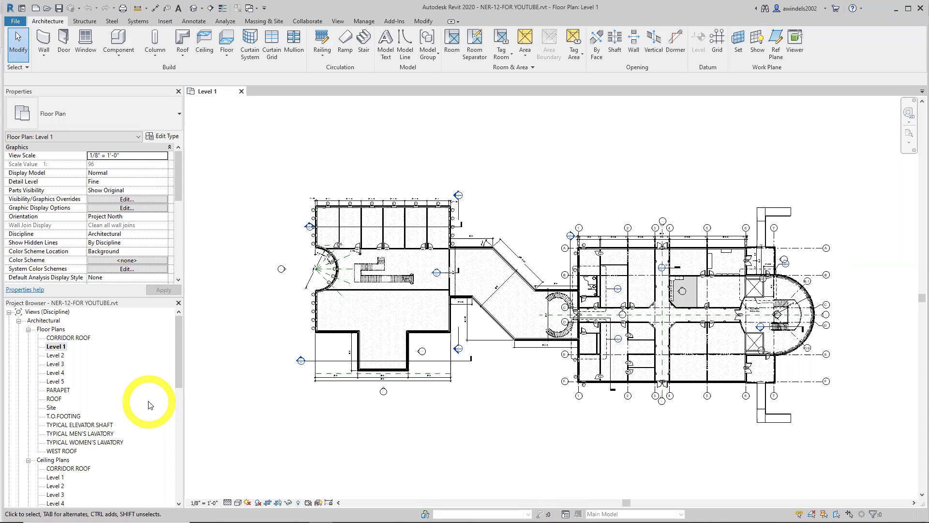
scroll(285, 273, "up", 2)
middle_click_drag(287, 275, 232, 270)
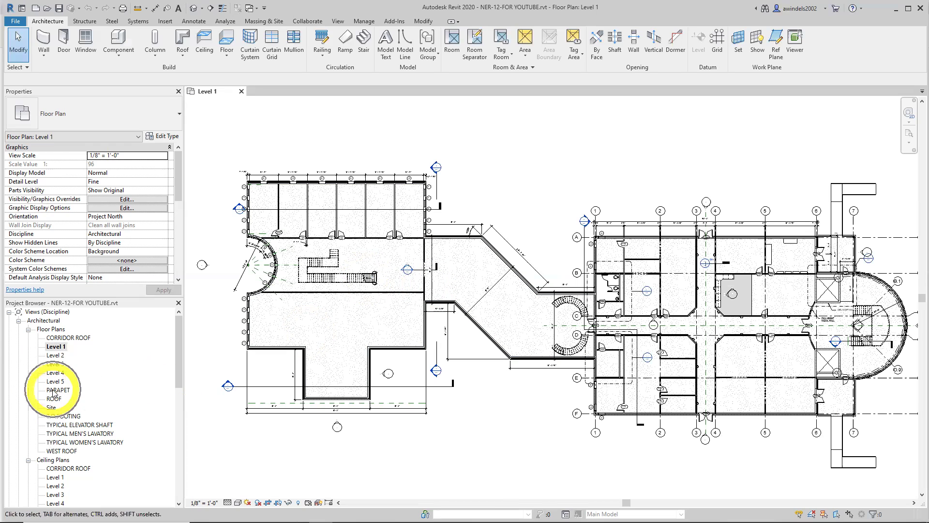
Examine the main categories of the Project Browser, from Views and Groups down to Revit Links.
left_click(9, 312)
left_click(9, 355)
left_click(37, 390)
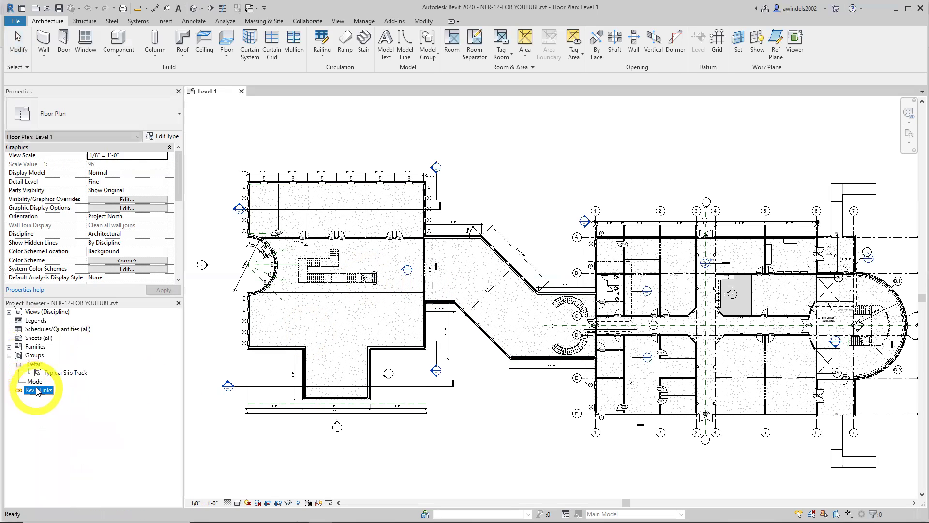
left_click(40, 391)
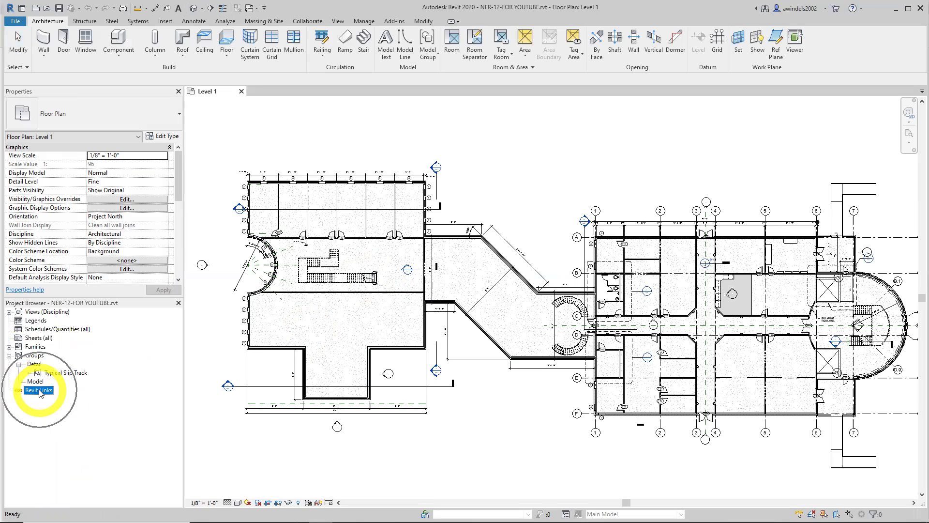
left_click(9, 313)
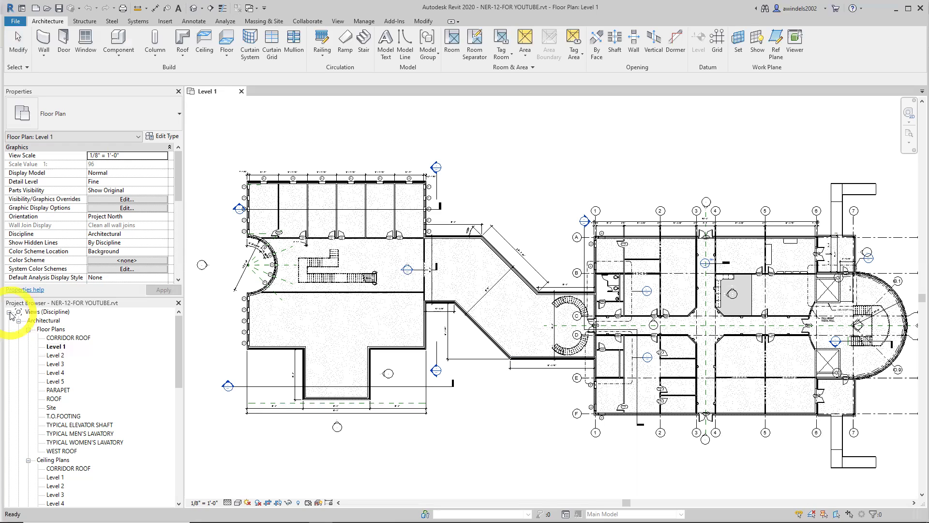
Duplicate the Level 1 floor plan view with detailing.
right_click(54, 347)
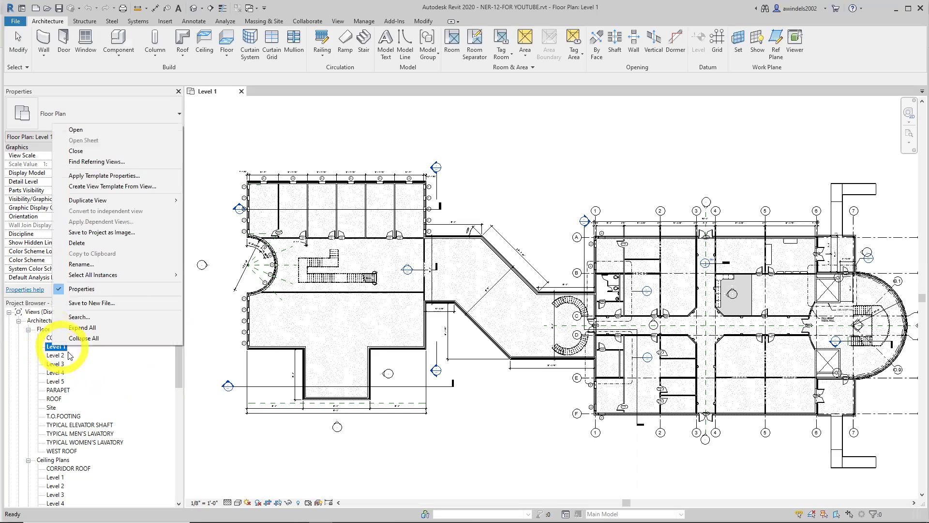
mouse_move(141, 201)
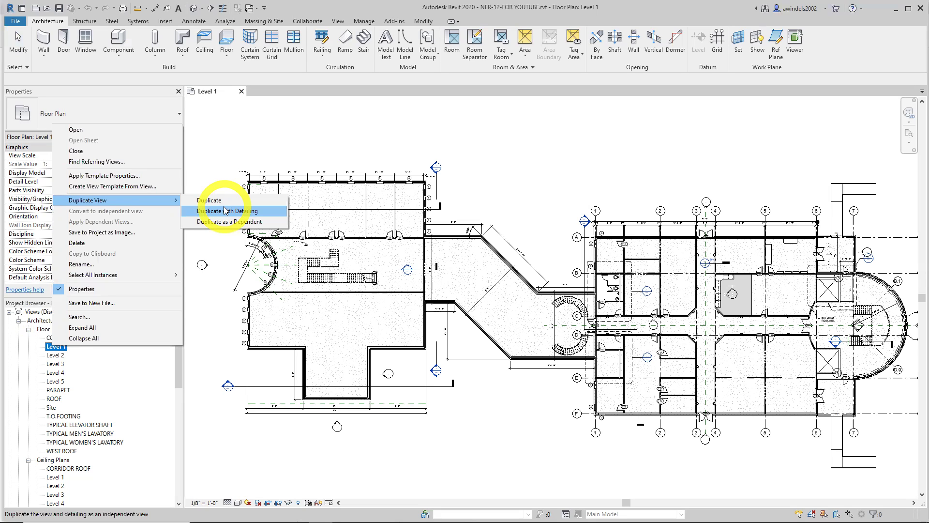
left_click(300, 184)
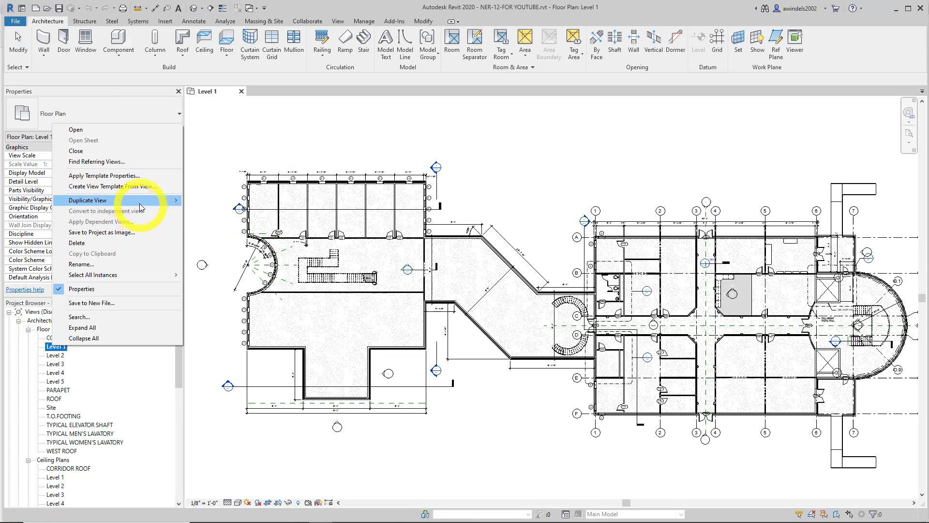
left_click(242, 211)
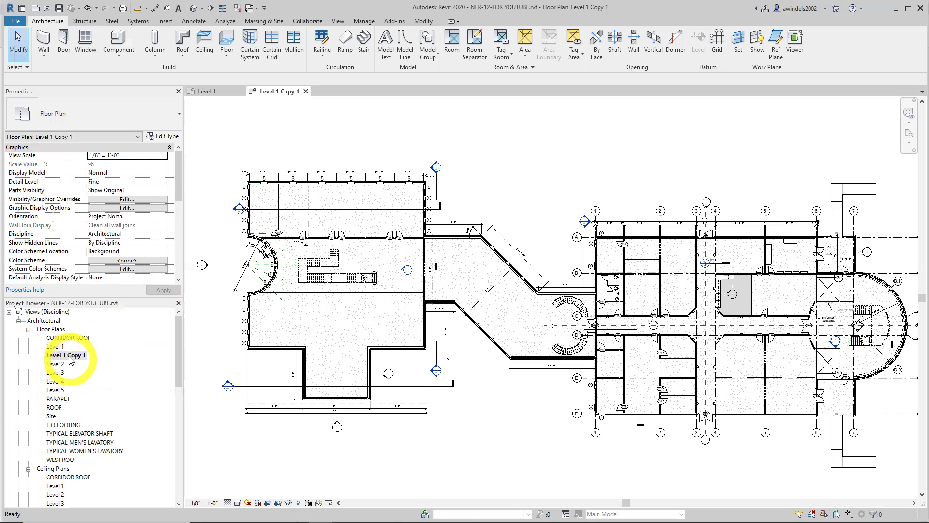
Rename the duplicated floor plan view as Level 1 Furniture Plan.
left_click(71, 356)
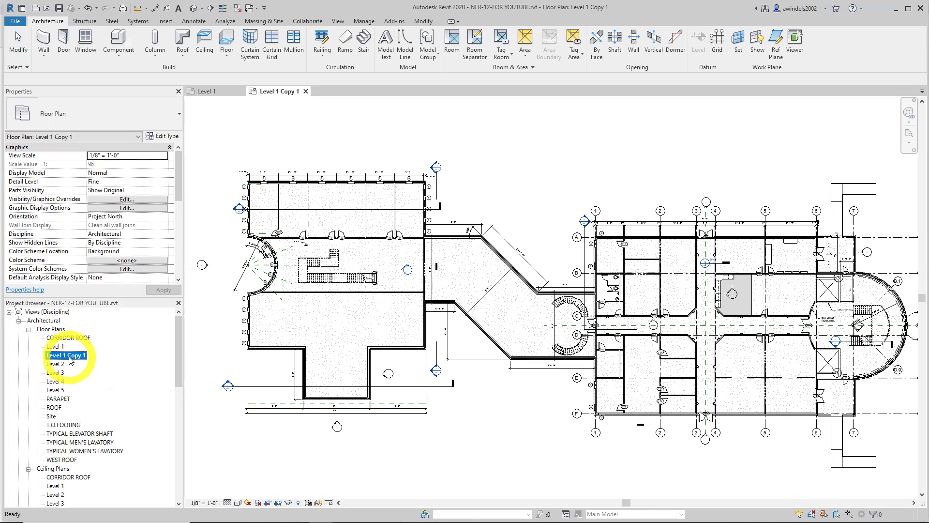
left_click(71, 356)
left_click_drag(67, 356, 101, 356)
type("Furniture")
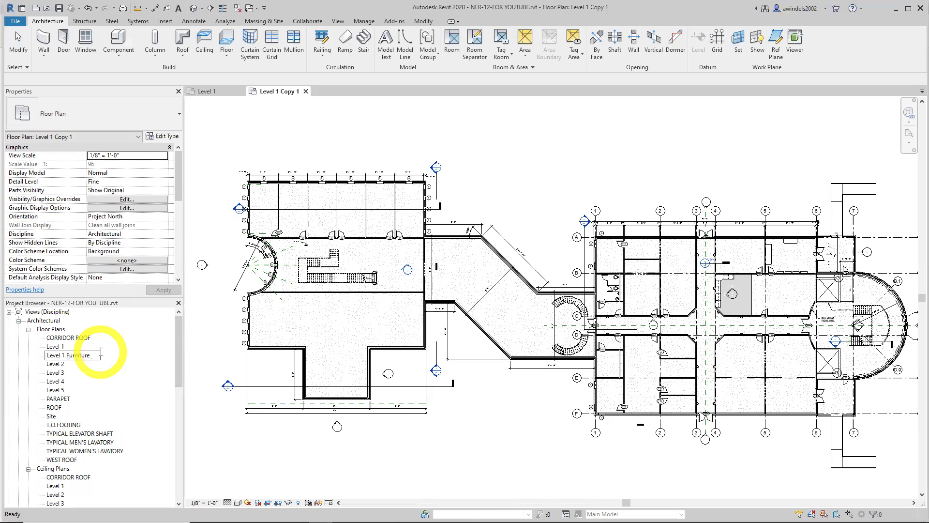
type(" Plan")
key("Return")
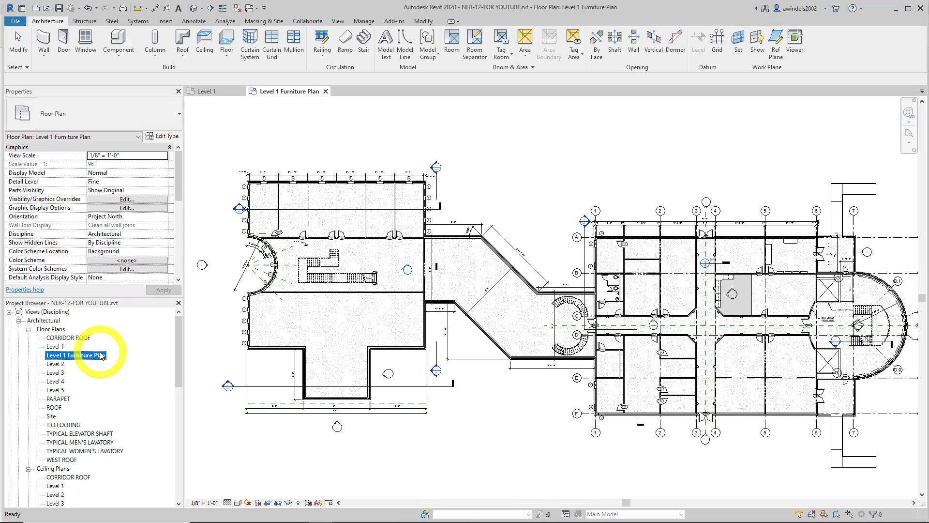
Return to the Level 1 floor plan and close the open Level 1 Furniture Plan view.
left_click(60, 348)
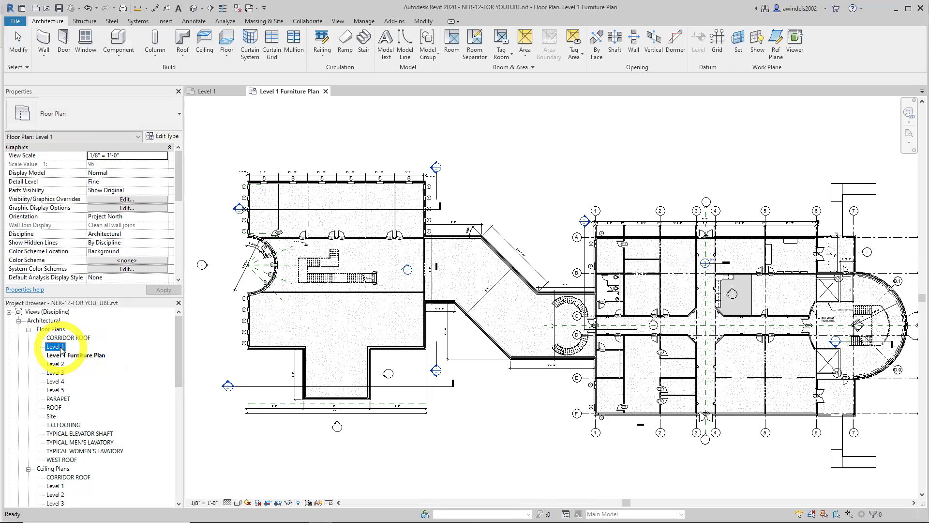
left_click(85, 357)
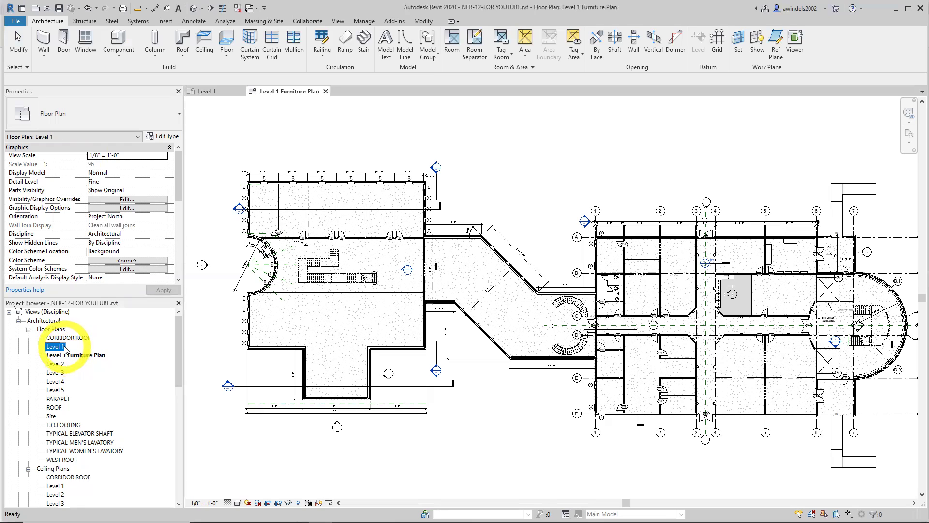
left_click(75, 356)
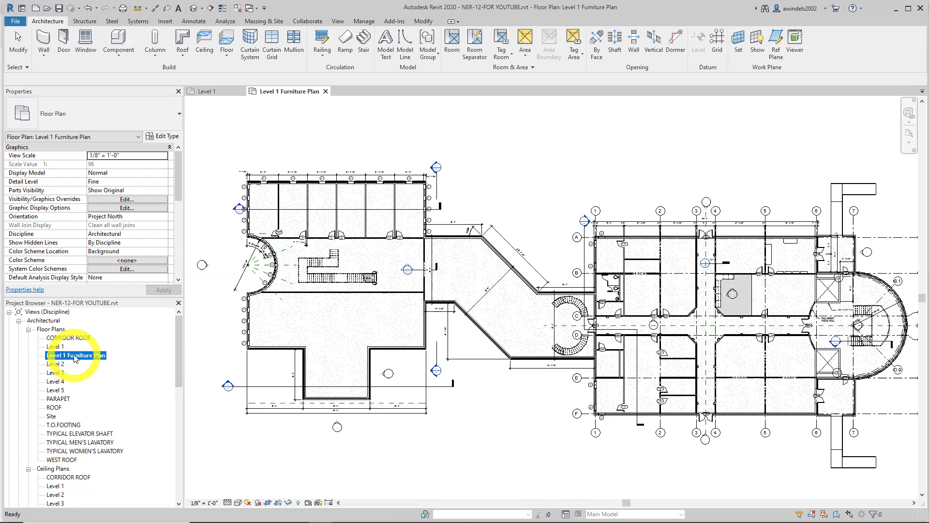
left_click(221, 90)
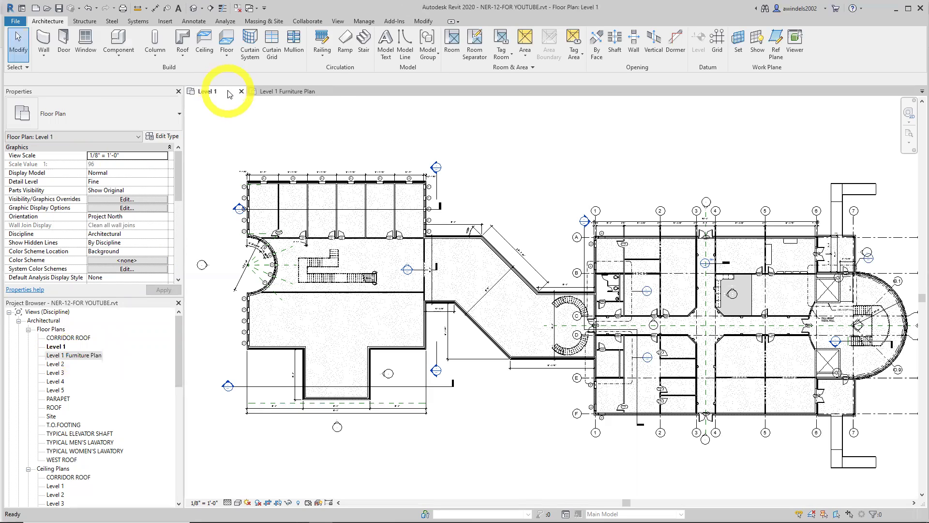
left_click(321, 91)
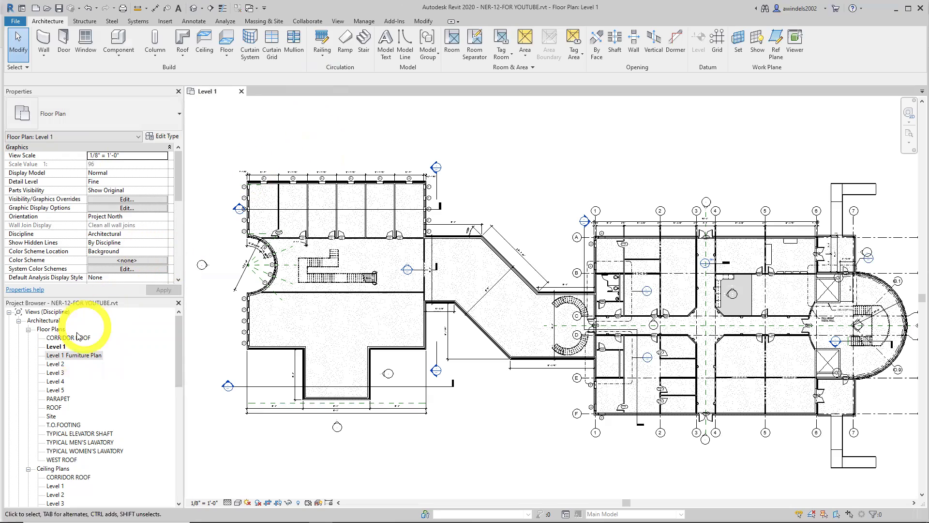
double_click(57, 346)
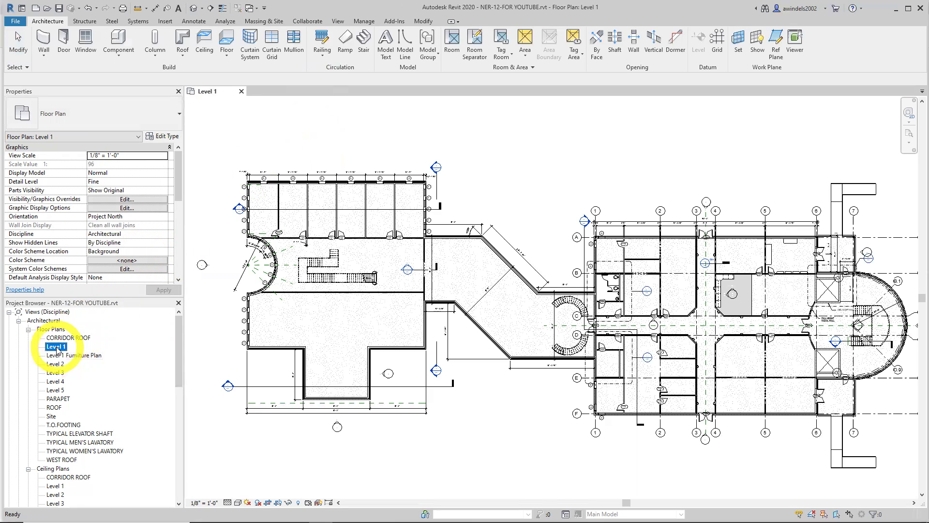
Hide the Casework, Furniture and Furniture Systems categories in the Level 1 floor plan through its visibility/graphics overrides.
left_click(179, 195)
scroll(179, 193, "up", 1)
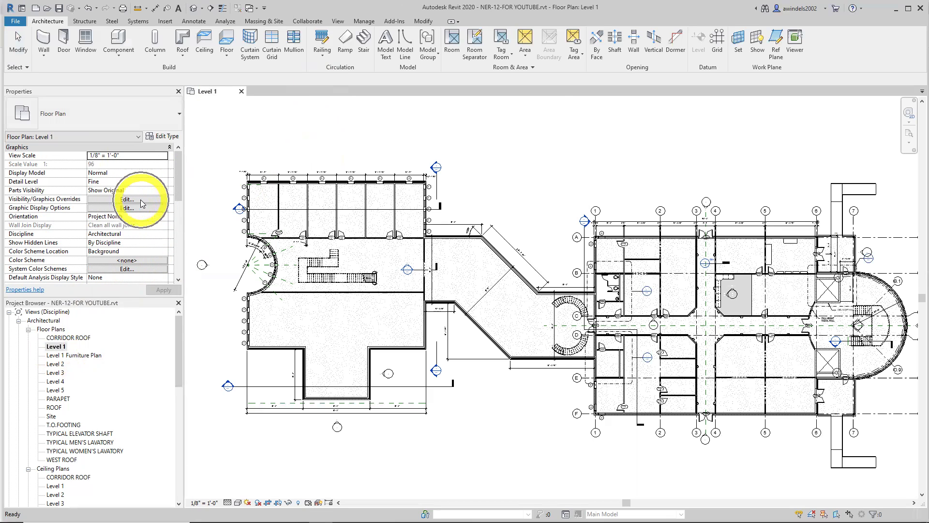
left_click(128, 199)
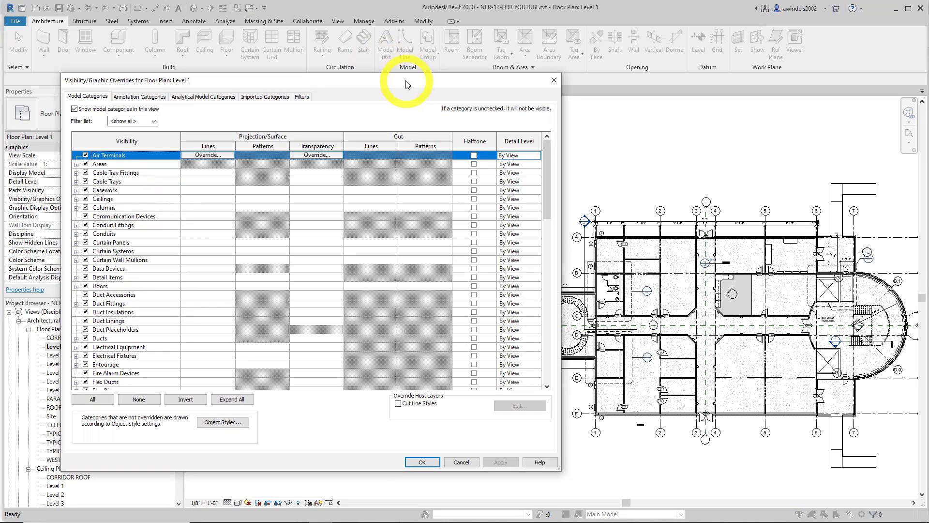
scroll(118, 237, "down", 3)
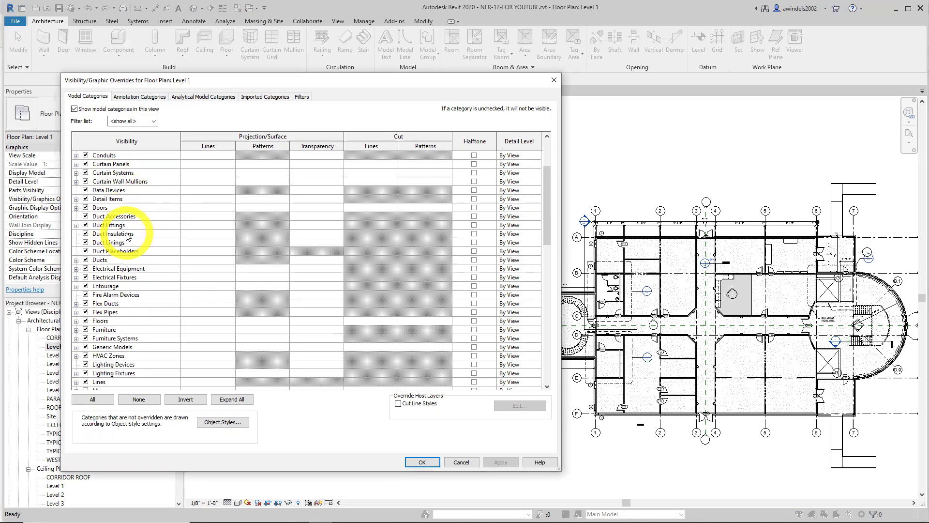
scroll(111, 257, "up", 2)
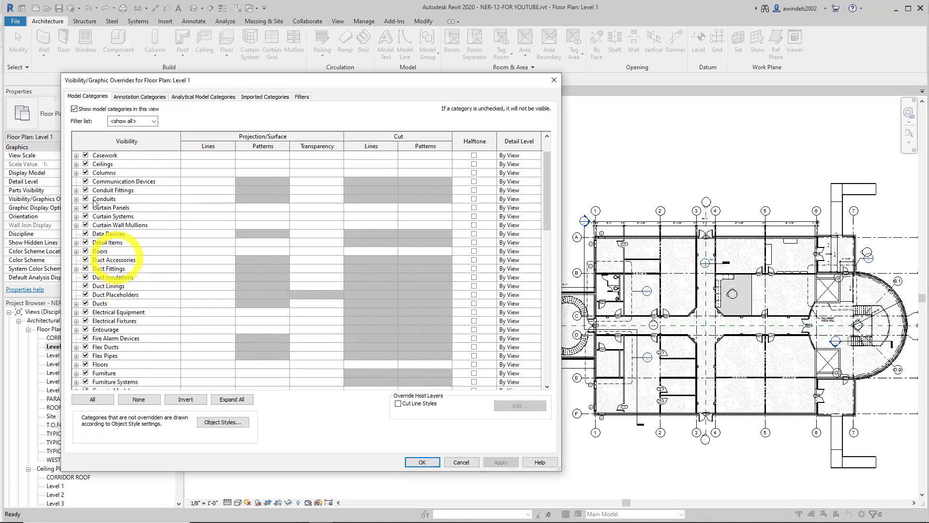
scroll(95, 204, "up", 1)
left_click(86, 182)
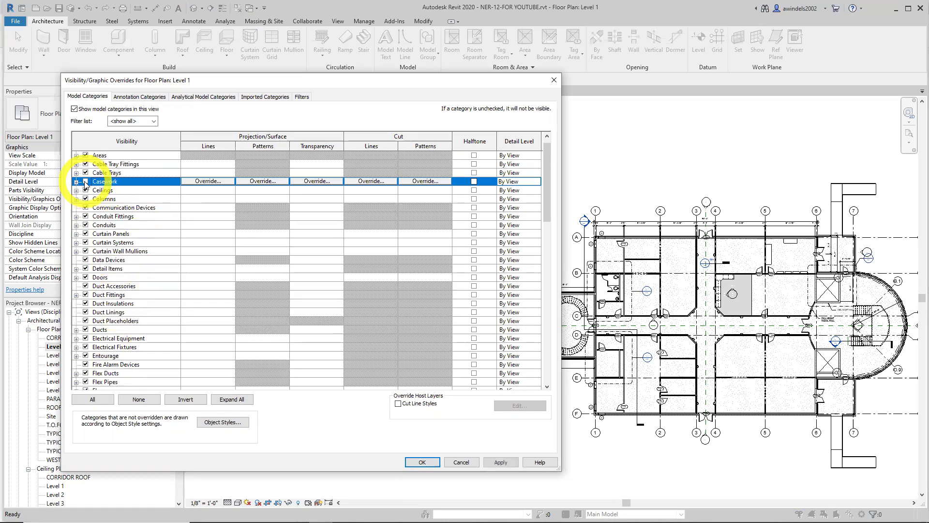
scroll(96, 203, "down", 3)
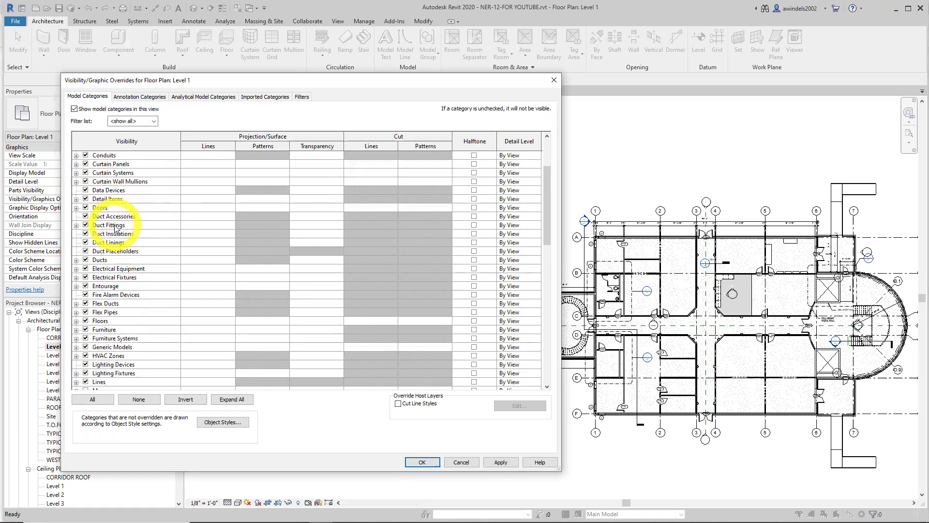
scroll(117, 227, "down", 2)
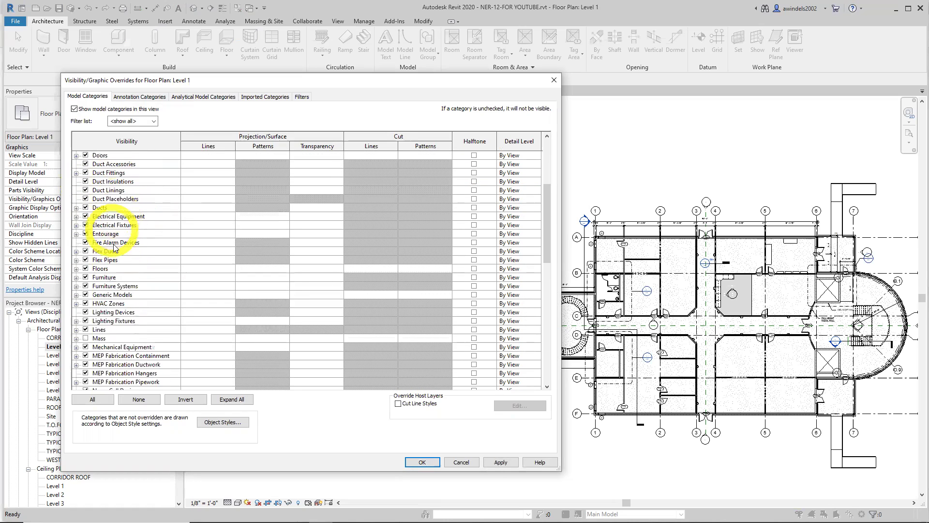
left_click(85, 277)
left_click(86, 286)
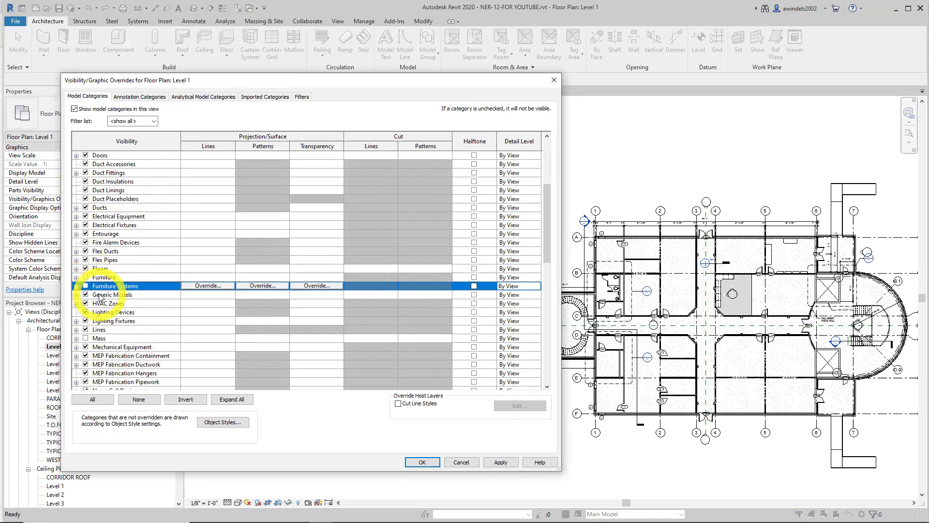
left_click(423, 462)
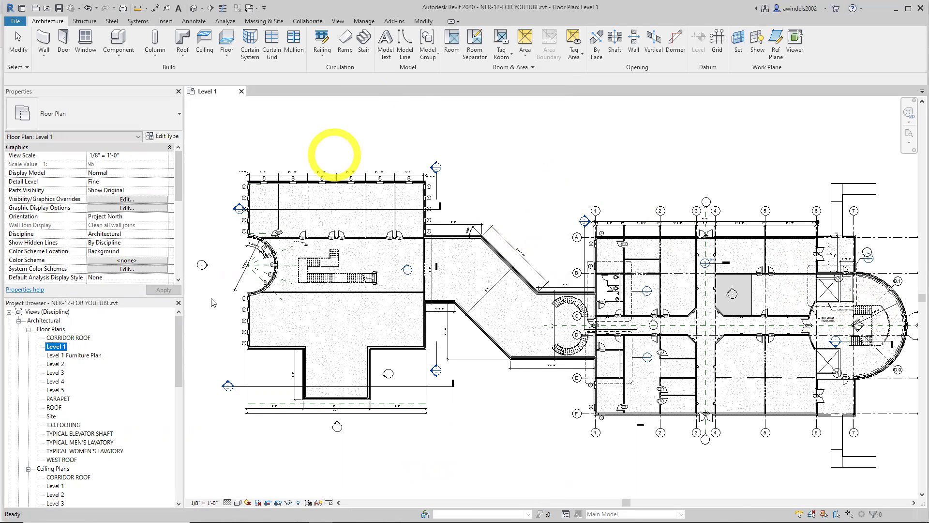
Review the Visibility/Graphics Overrides of the Level 1 floor plan from its view properties, leaving them unmodified.
double_click(71, 355)
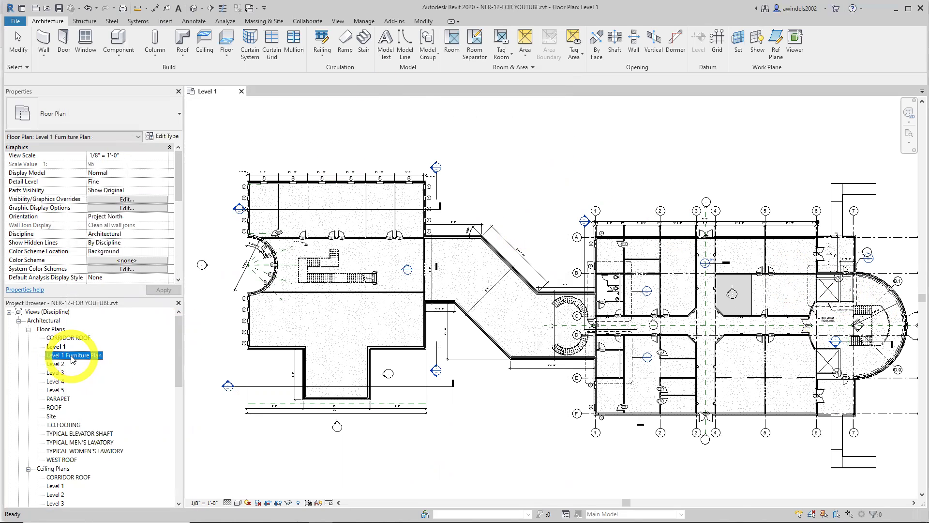
left_click(61, 347)
left_click(61, 347)
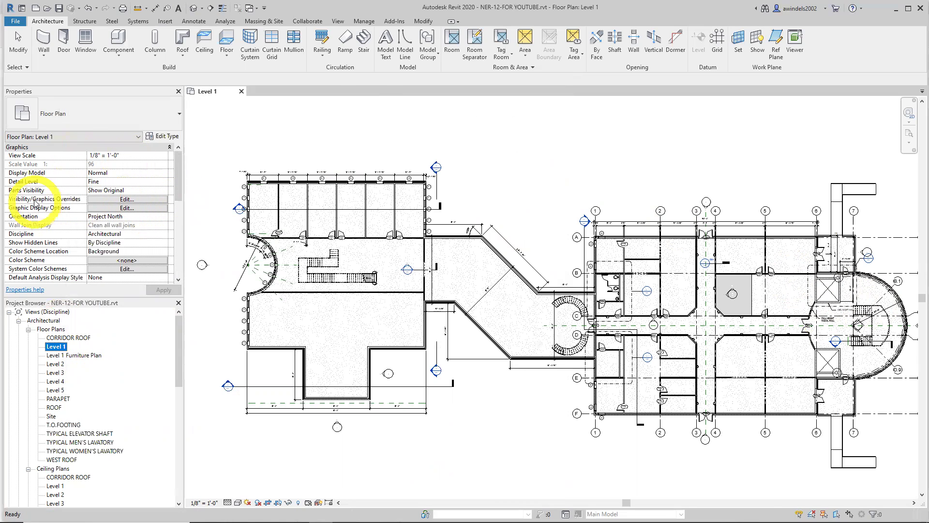
left_click(119, 200)
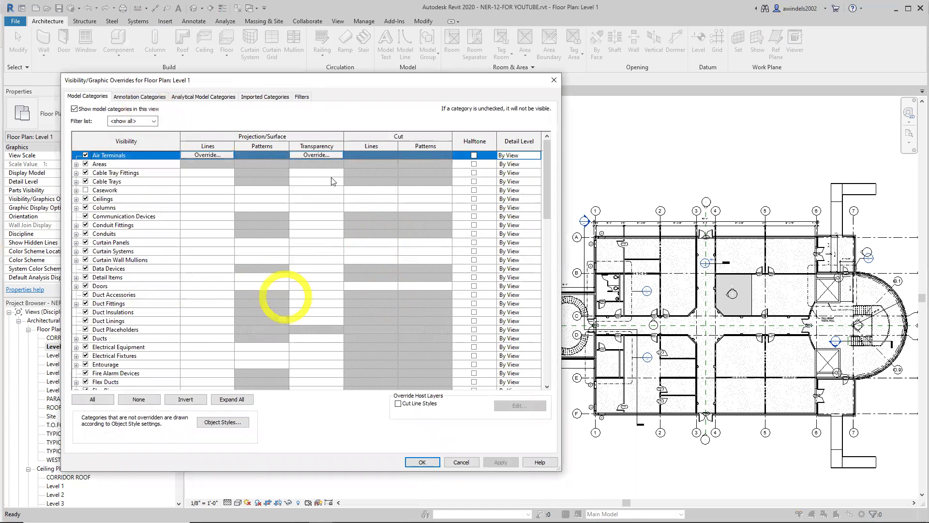
key("Escape")
key("Home")
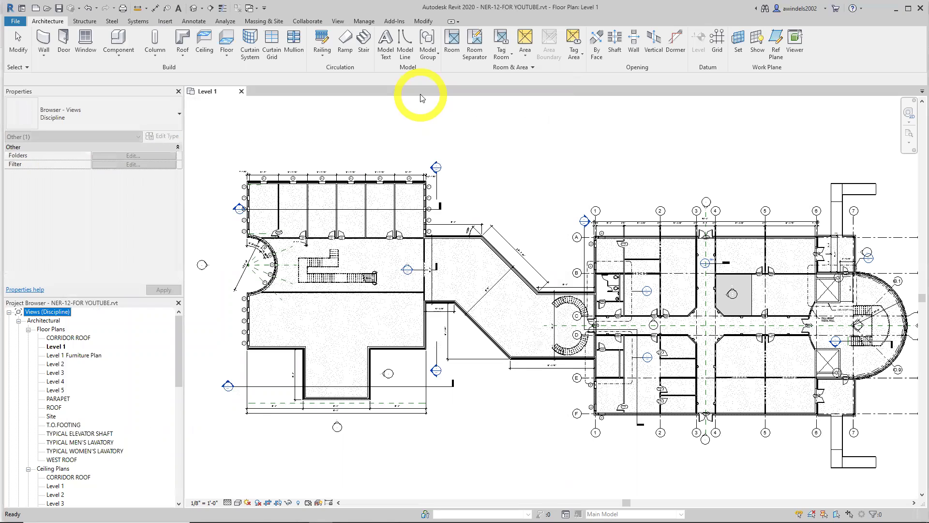
Bring up the Visibility/Graphics Overrides of the Level 1 floor plan and dismiss them without editing any category.
left_click(332, 149)
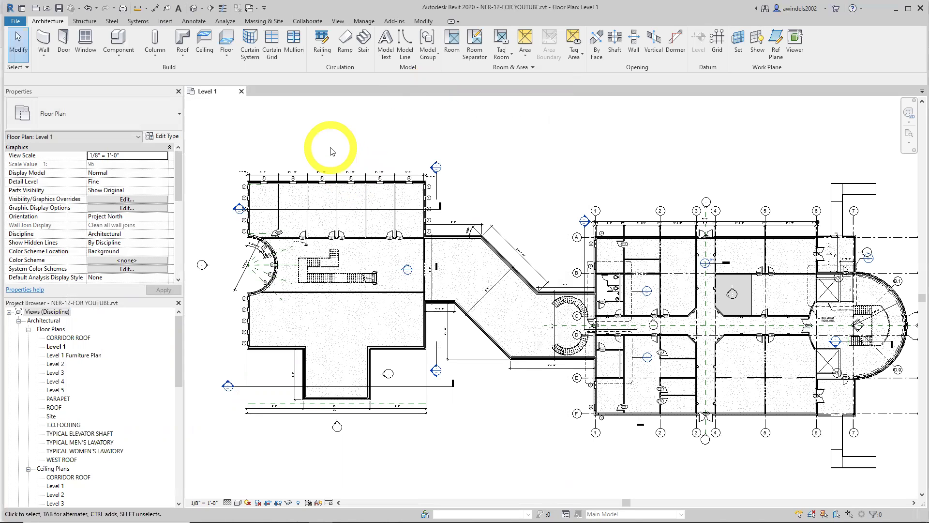
key("v")
key("g")
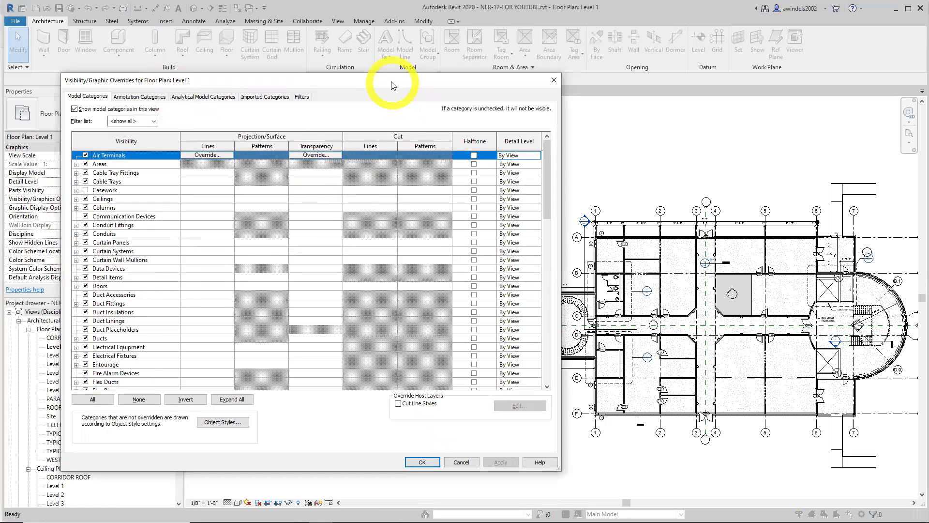
left_click_drag(393, 84, 392, 160)
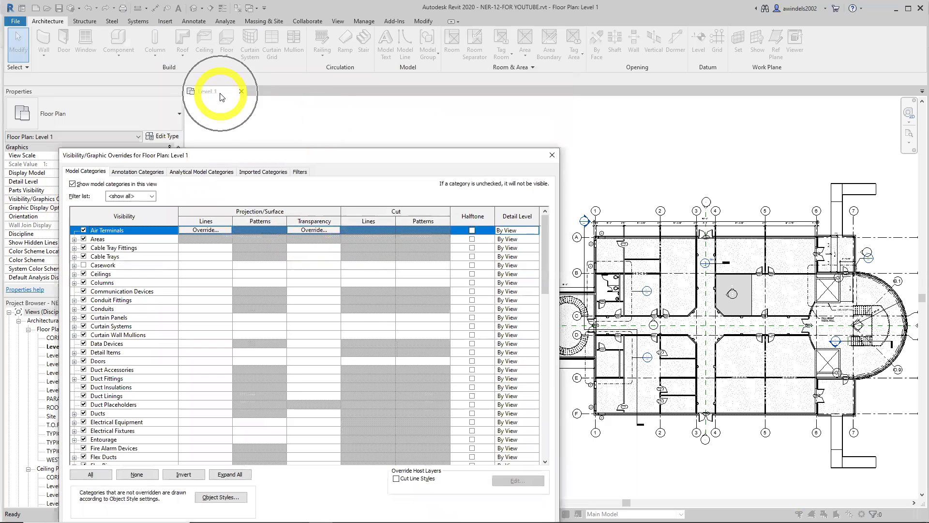
key("Escape")
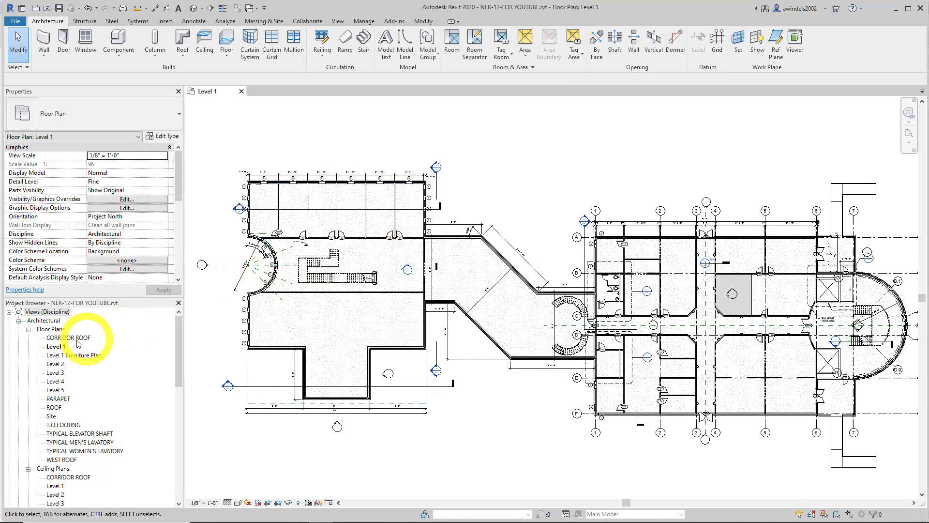
Duplicate the Level 1 floor plan as a dependent view and check its nesting beneath Level 1.
left_click(57, 347)
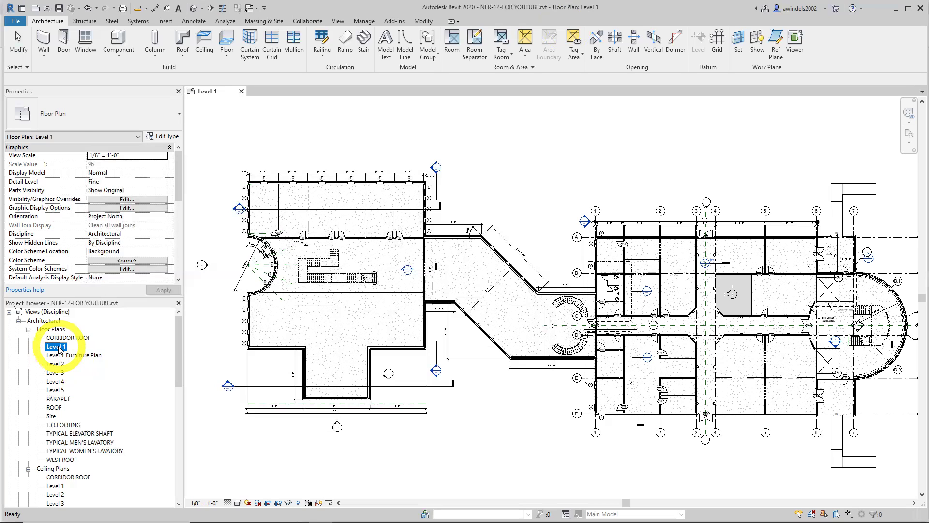
right_click(60, 348)
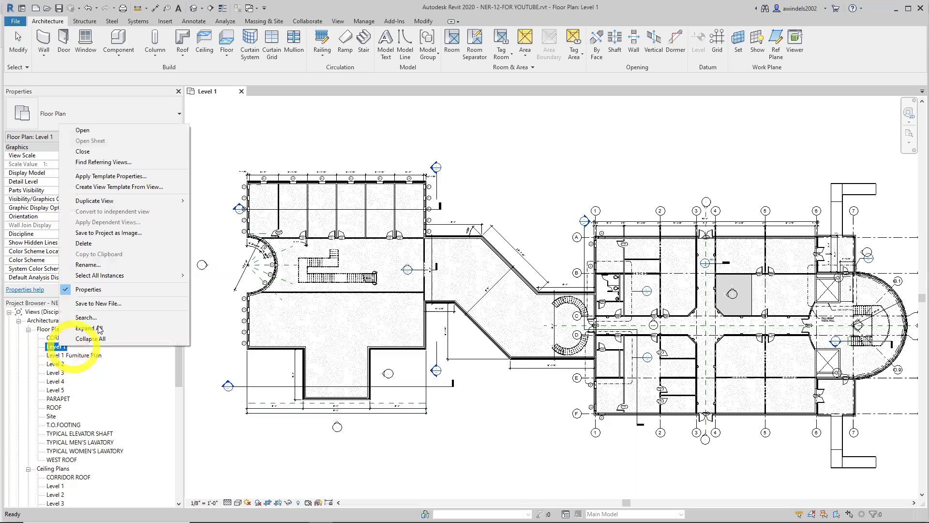
mouse_move(136, 274)
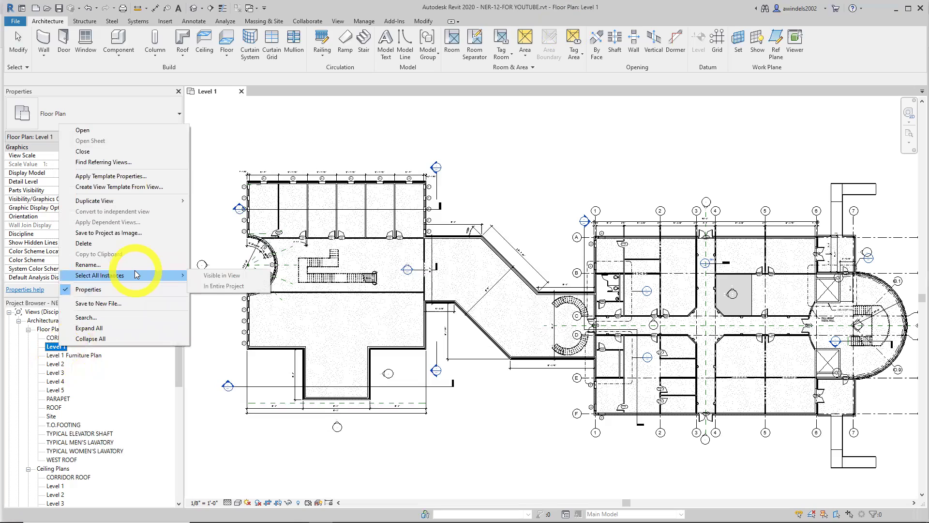
mouse_move(152, 203)
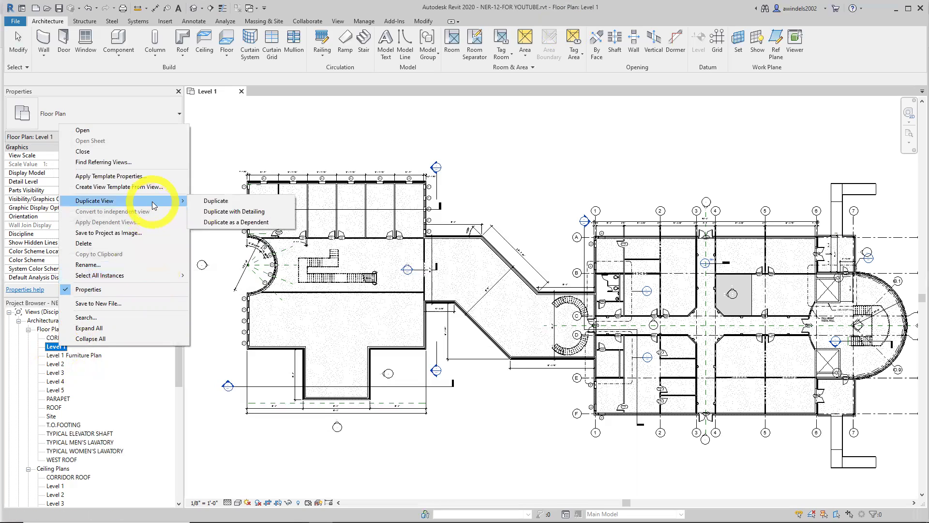
left_click(250, 222)
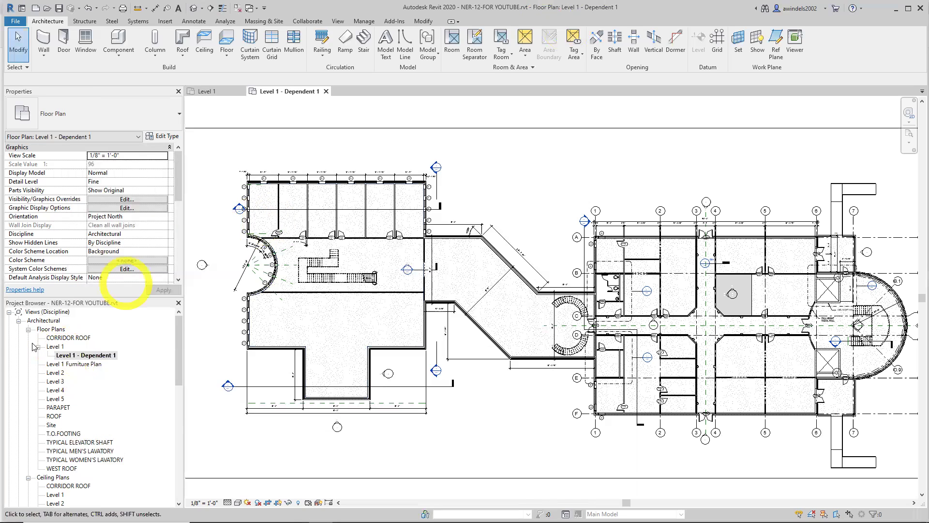
left_click(38, 347)
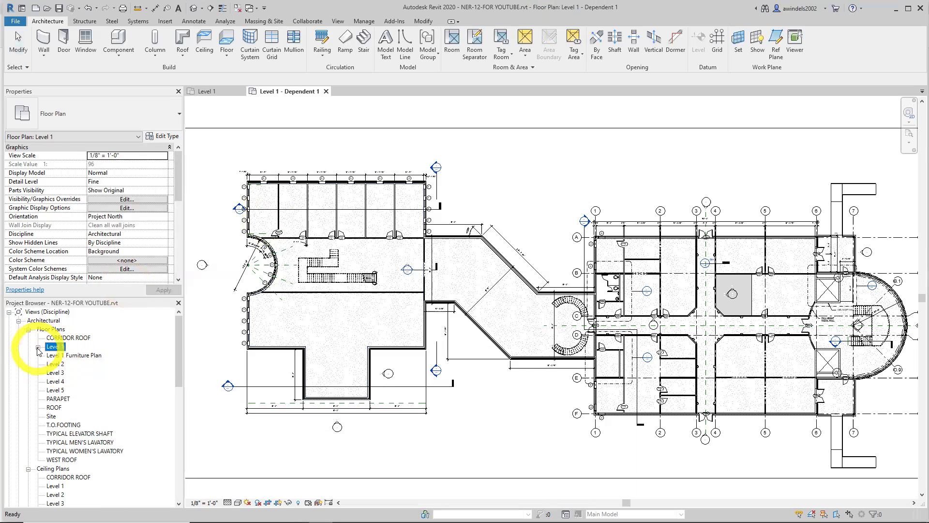
left_click(38, 348)
left_click(38, 348)
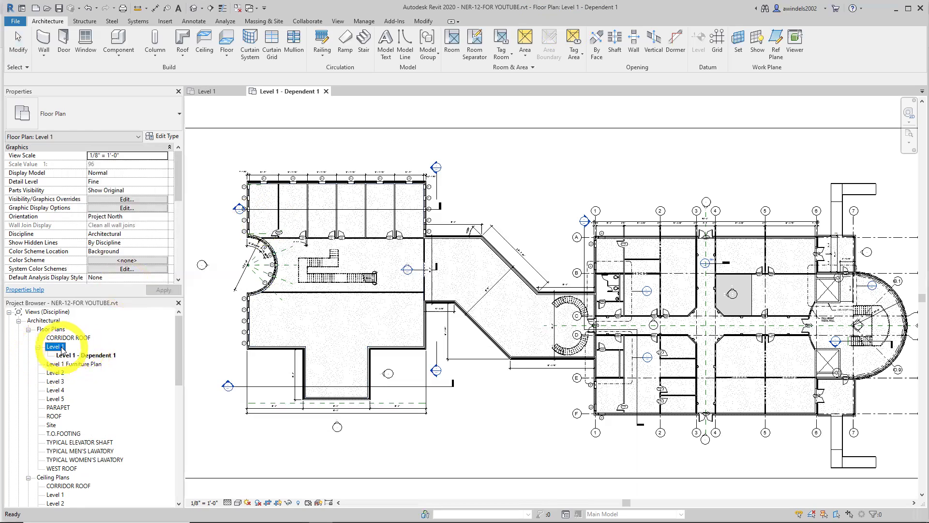
Create a second dependent duplicate of the Level 1 floor plan.
right_click(62, 349)
mouse_move(155, 196)
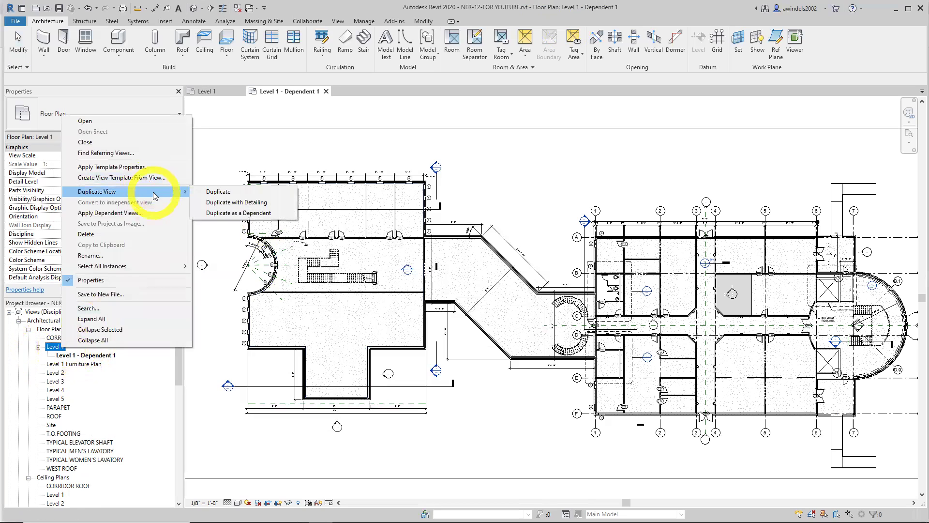
left_click(238, 214)
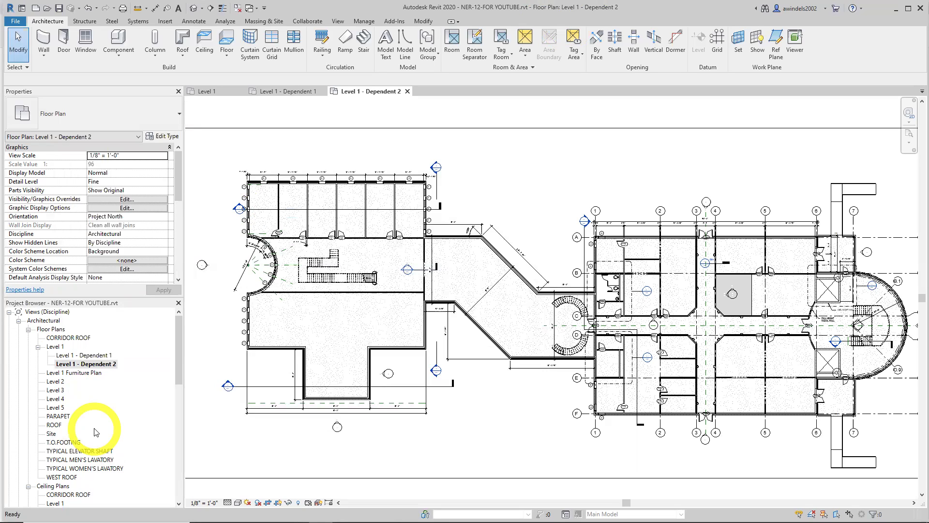
Rename the first dependent view of Level 1 as Level 1 East.
left_click(92, 358)
left_click(92, 358)
key("End")
key("BackSpace")
key("BackSpace")
key("BackSpace")
key("BackSpace")
key("BackSpace")
key("BackSpace")
key("BackSpace")
key("BackSpace")
key("BackSpace")
key("BackSpace")
key("BackSpace")
key("BackSpace")
key("BackSpace")
key("BackSpace")
type("East")
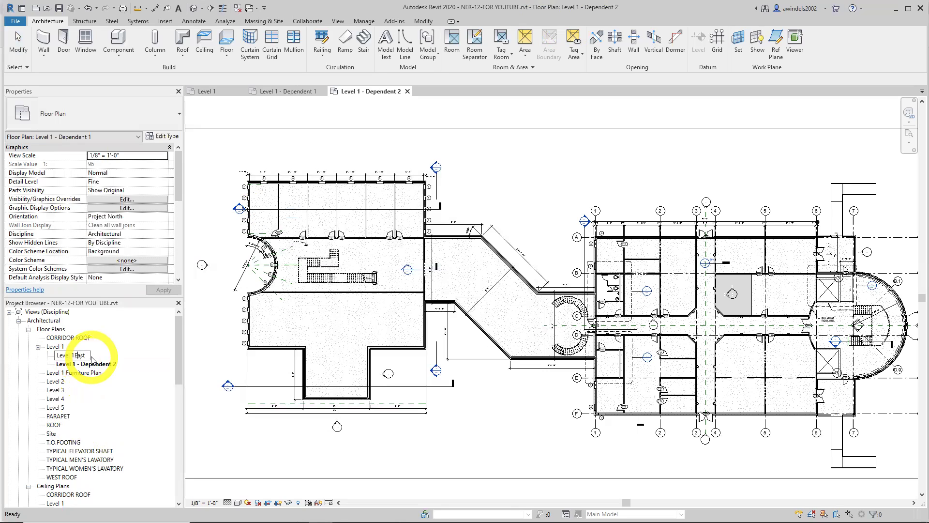
key("Return")
Rename the second dependent view of Level 1 as Level 1 West.
left_click(93, 356)
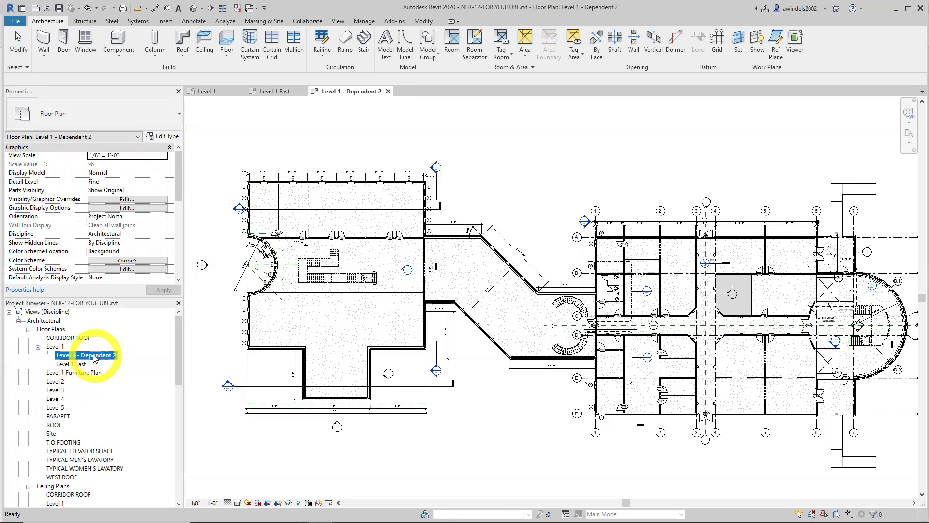
left_click(80, 357)
left_click_drag(75, 355, 150, 360)
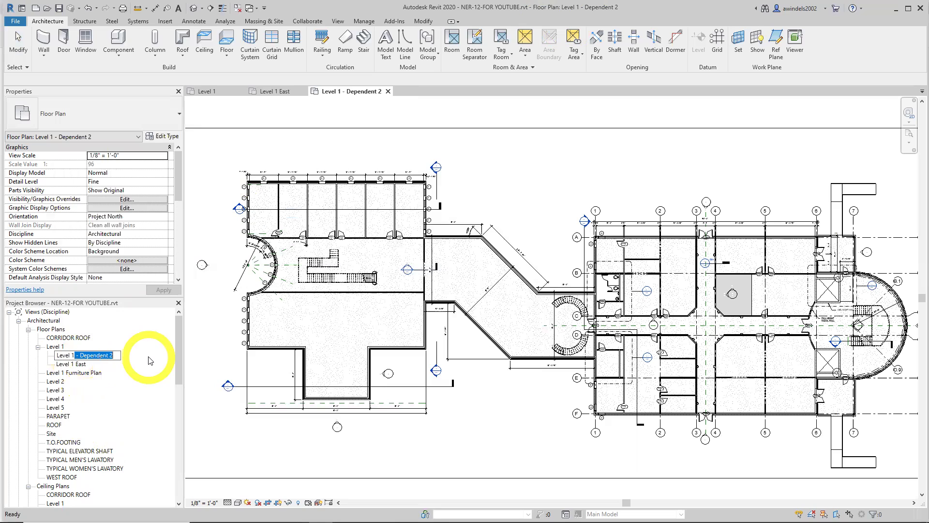
type("West")
key("Return")
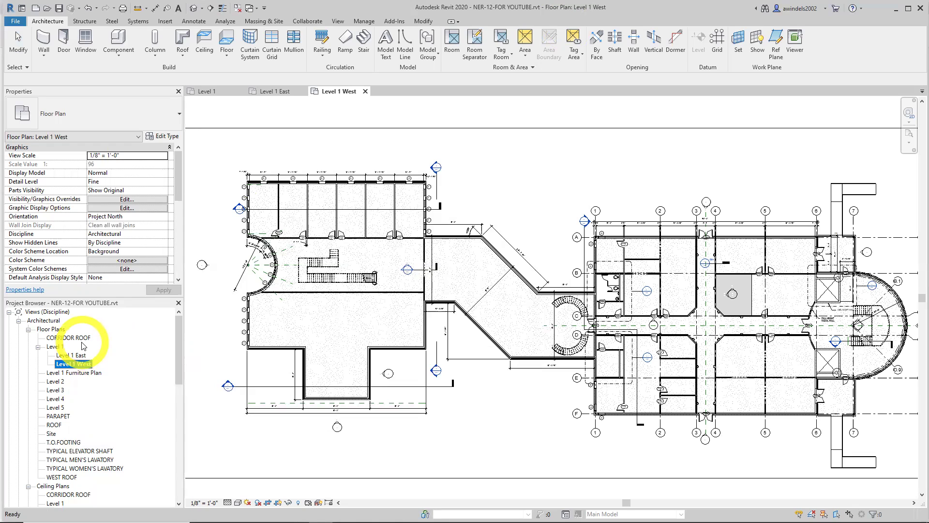
Examine the crop boundary around the Level 1 West plan and compare it with the Corridor Roof and Level 2 floor plans.
scroll(372, 304, "down", 1)
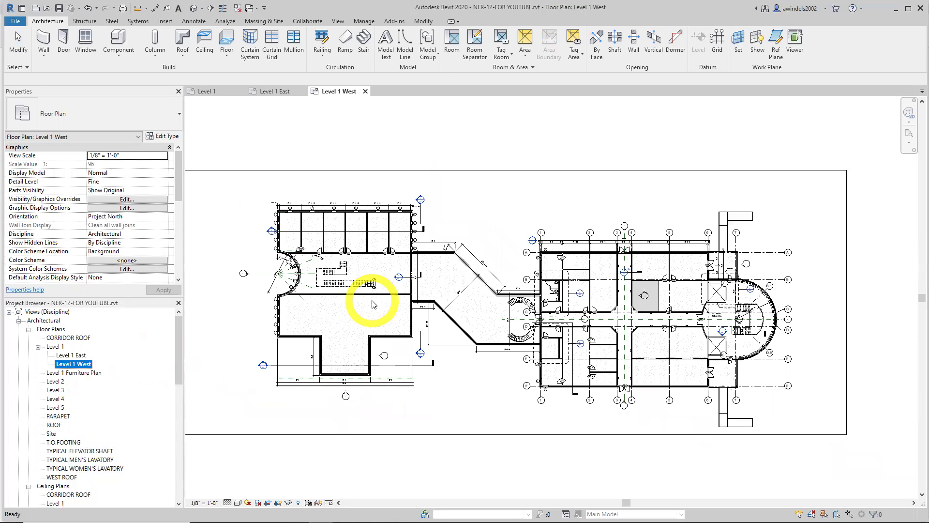
left_click(187, 369)
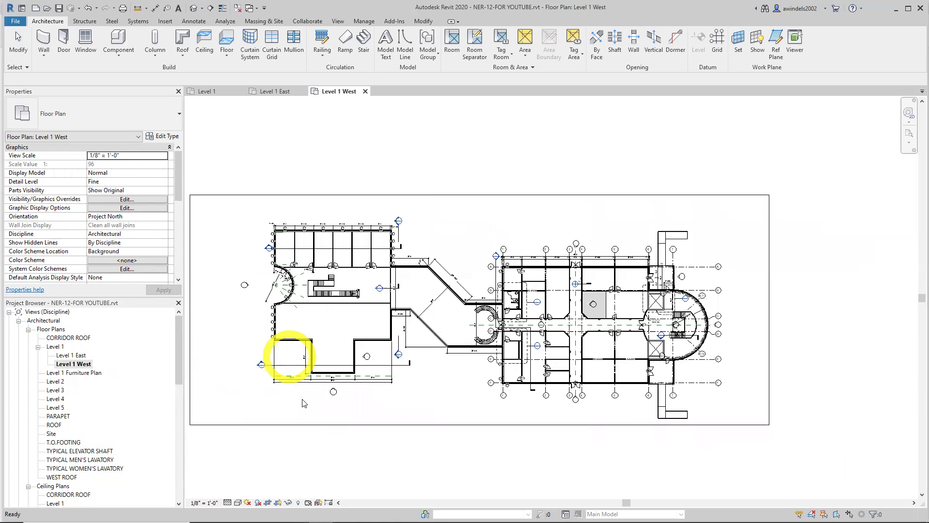
scroll(234, 358, "down", 1)
middle_click_drag(312, 427, 371, 421)
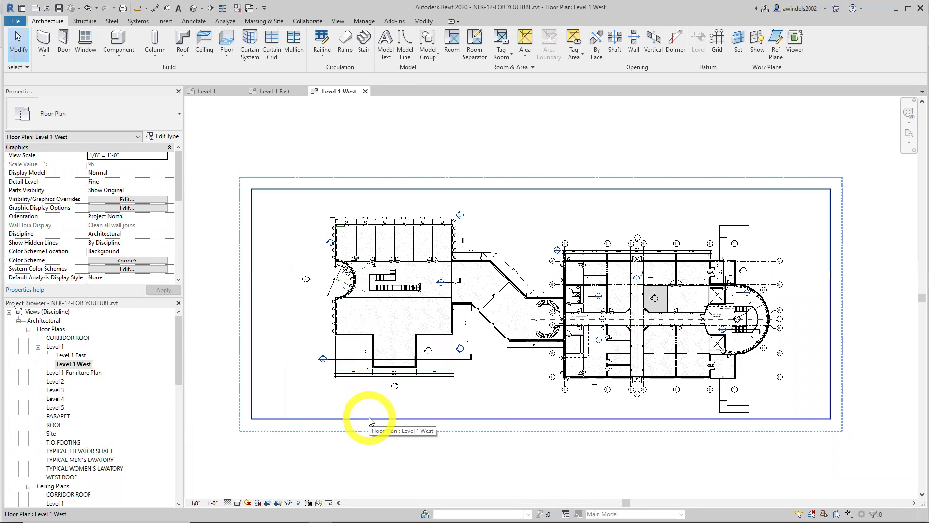
left_click(57, 346)
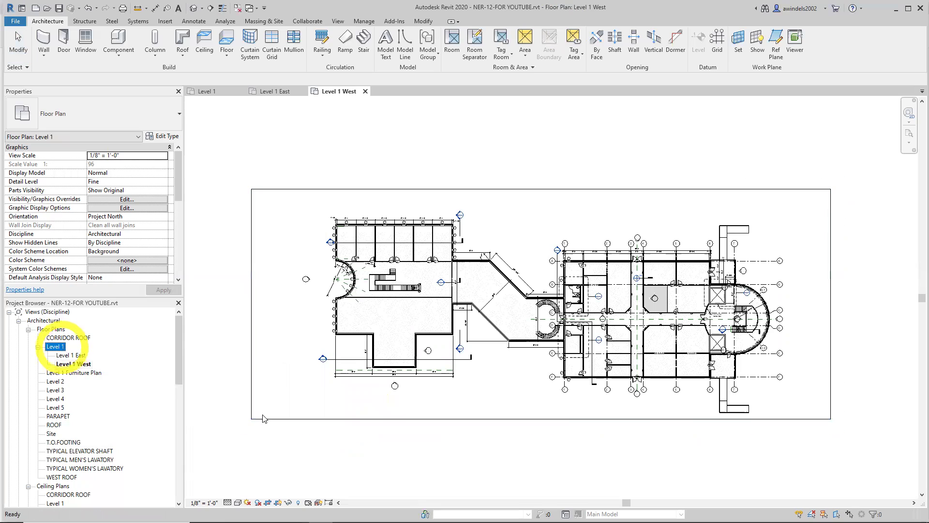
left_click(63, 338)
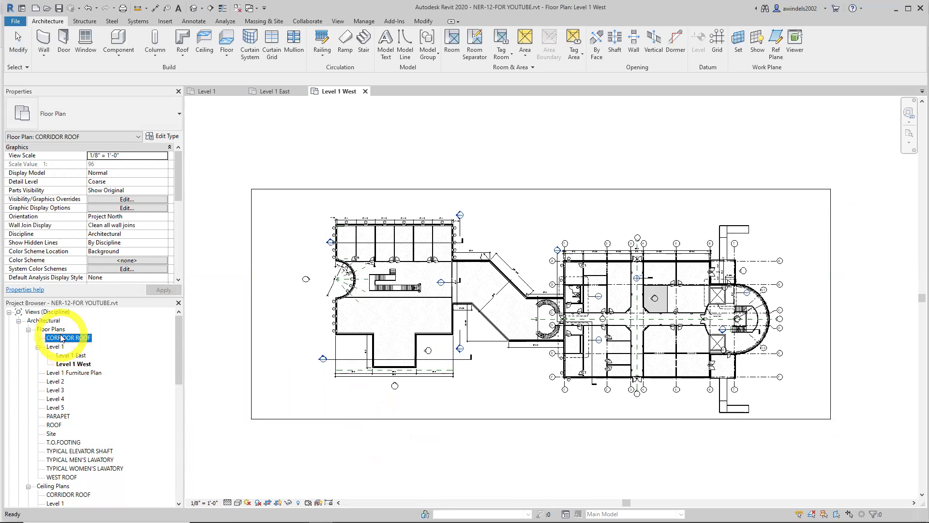
double_click(62, 338)
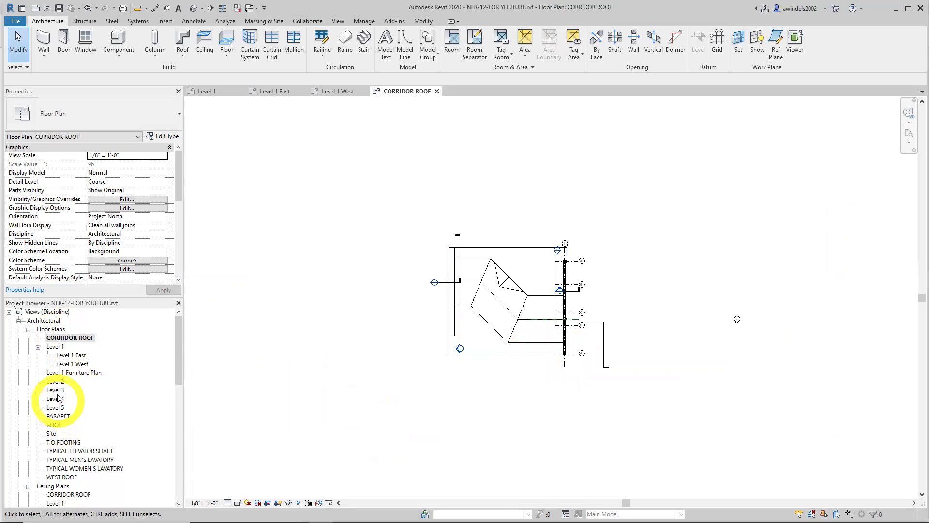
double_click(64, 382)
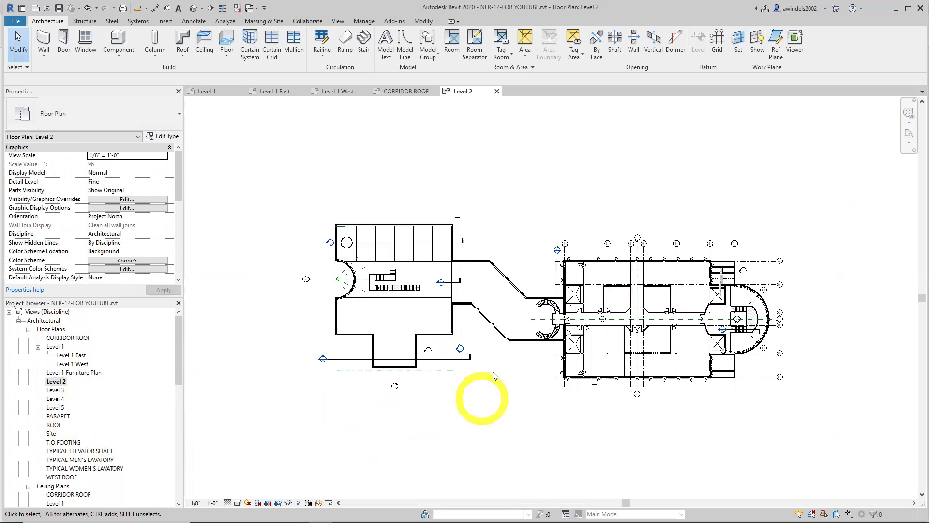
left_click_drag(269, 175, 830, 401)
left_click(208, 366)
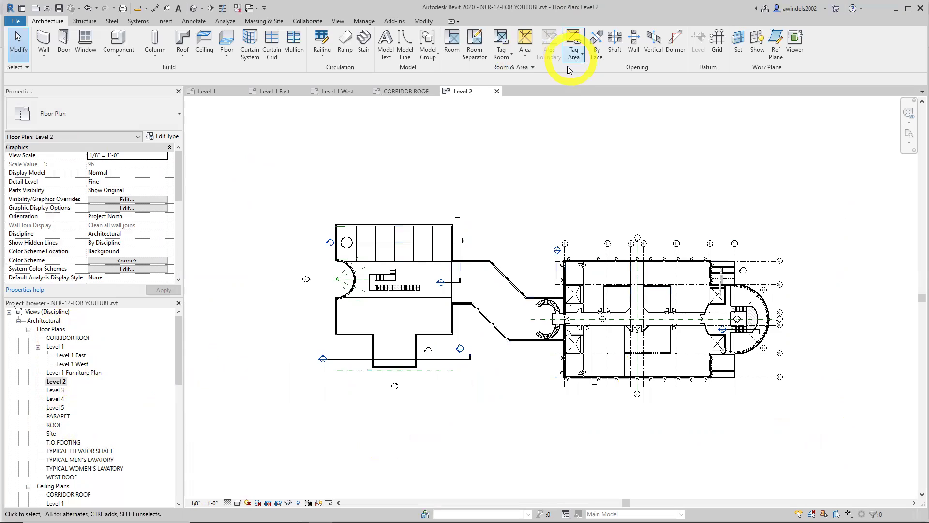
Close the Level 2, Corridor Roof, Level 1 West and Level 1 East views, leaving only Level 1 open.
left_click(497, 91)
left_click(438, 92)
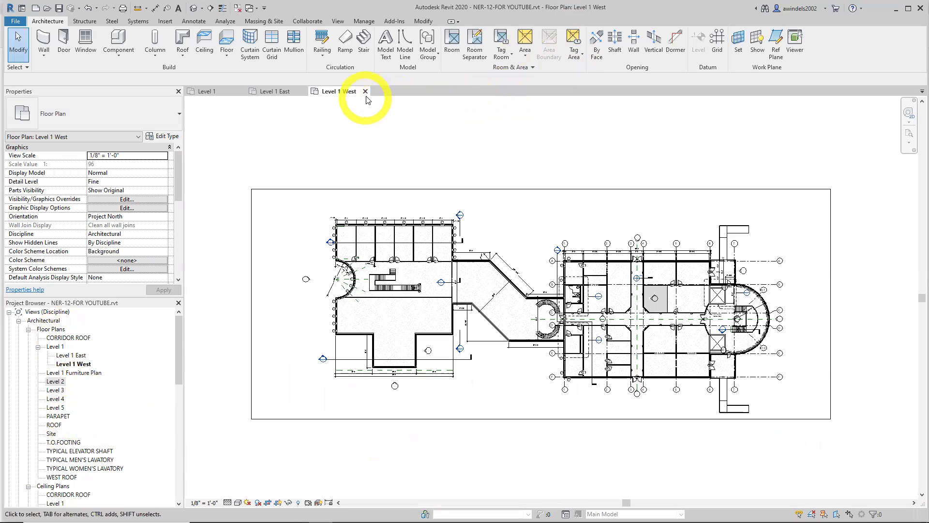
left_click(365, 91)
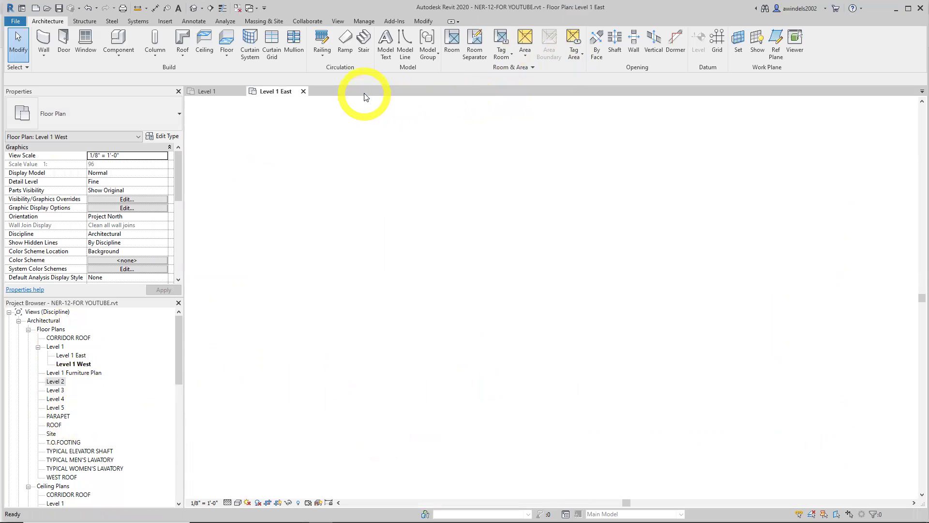
left_click(307, 91)
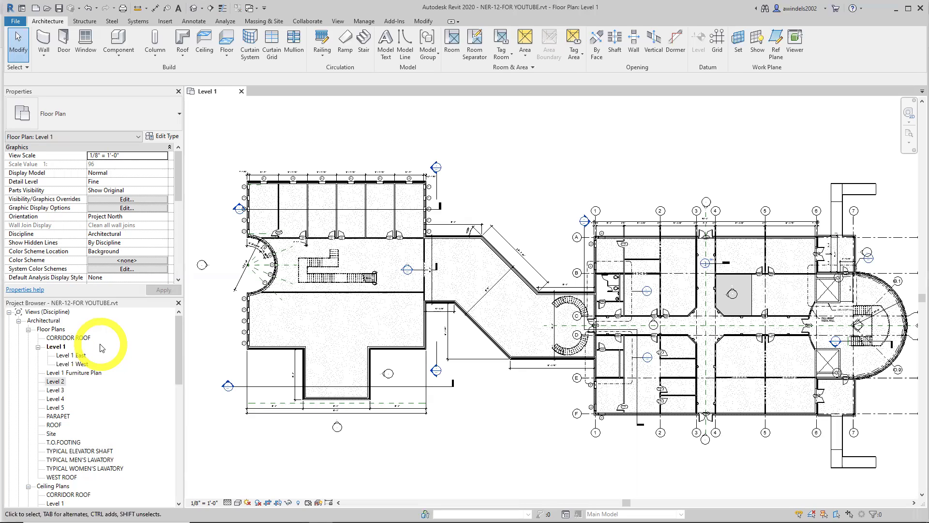
Open Level 1 West and pull in the east edge of its crop region to just past the west building, across the connecting corridor.
left_click(72, 364)
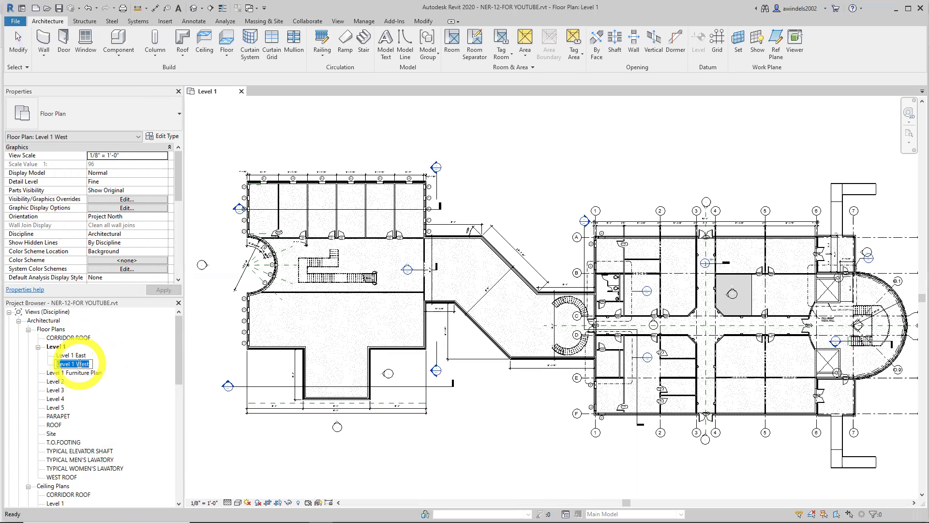
double_click(83, 364)
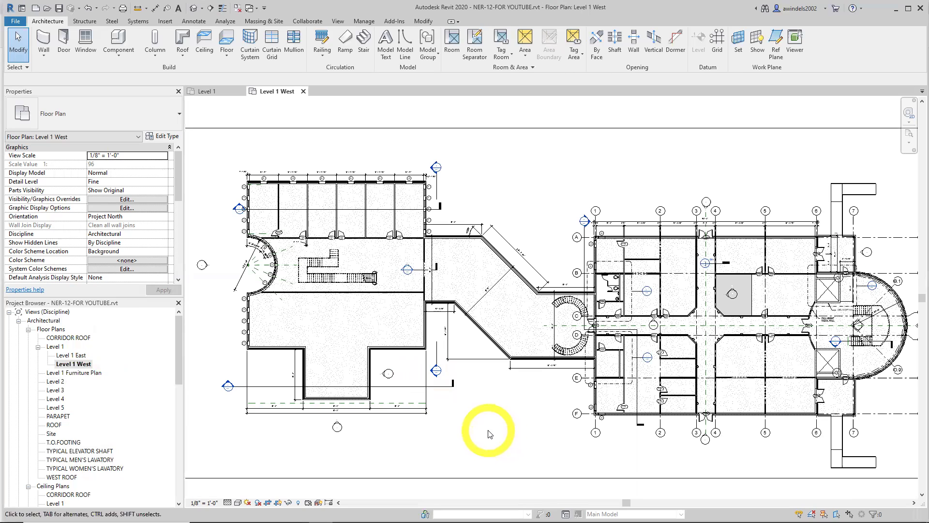
left_click(446, 478)
scroll(446, 477, "down", 2)
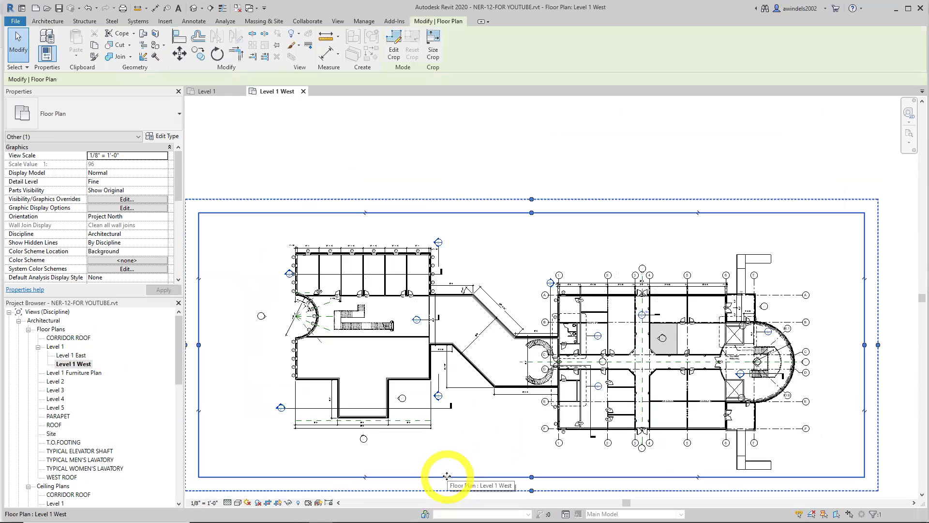
middle_click_drag(447, 476, 450, 461)
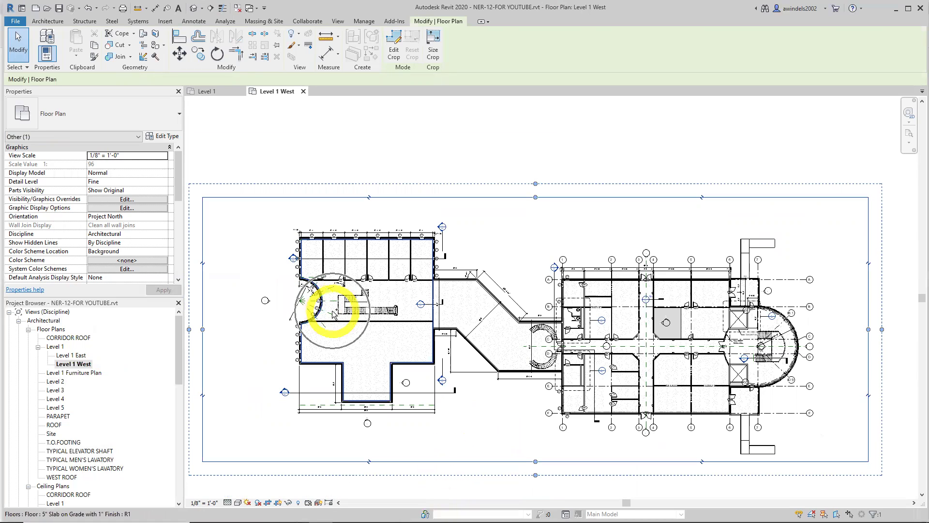
left_click_drag(869, 331, 483, 320)
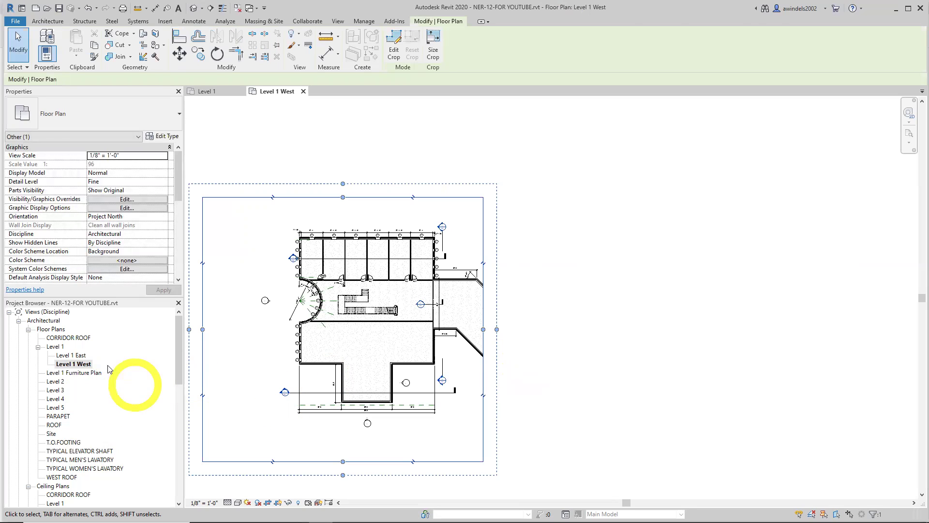
Open Level 1 East and pull in the west edge of its crop region across the connecting corridor, leaving only the east building.
left_click(78, 357)
double_click(78, 357)
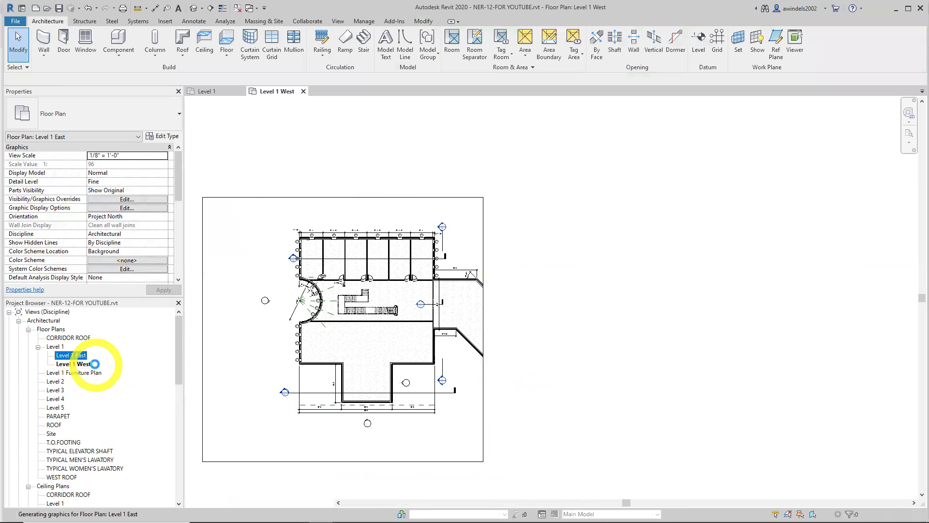
left_click(203, 331)
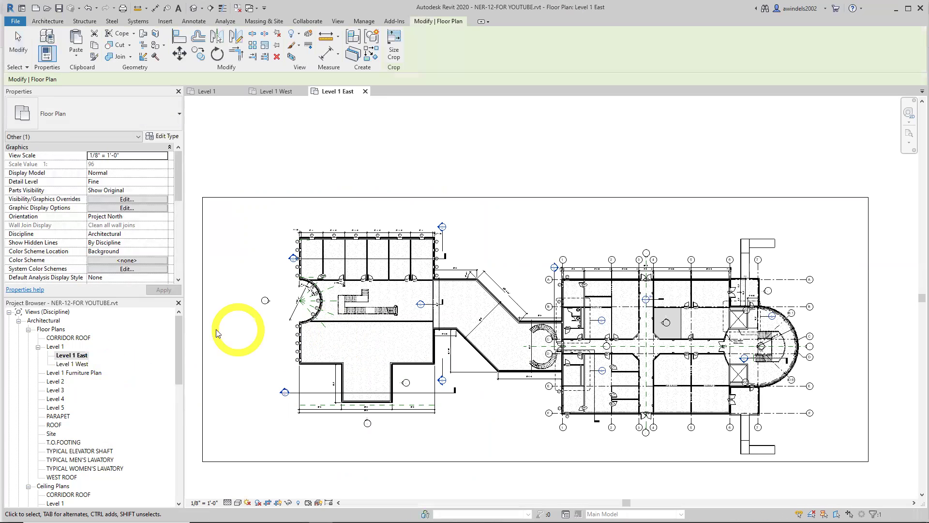
left_click_drag(204, 330, 496, 312)
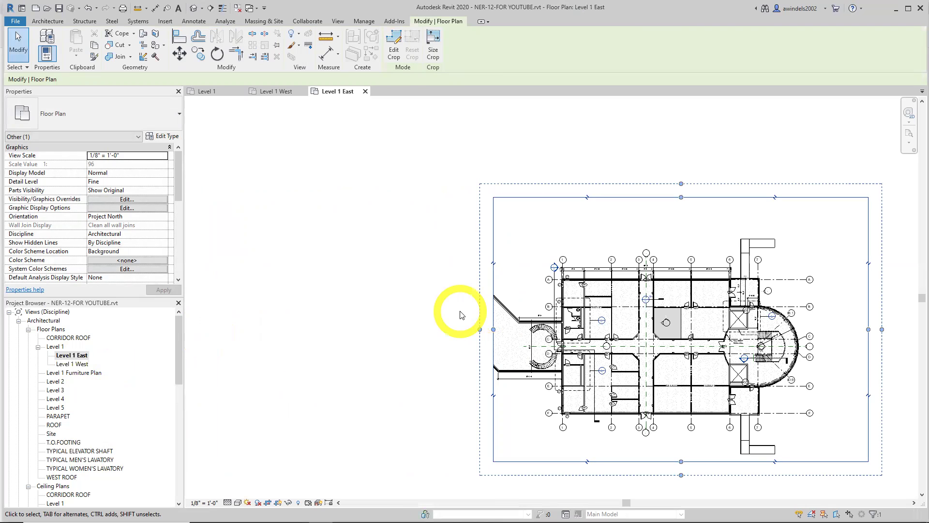
left_click(439, 289)
Open the parent Level 1 floor plan and show its crop region.
double_click(55, 346)
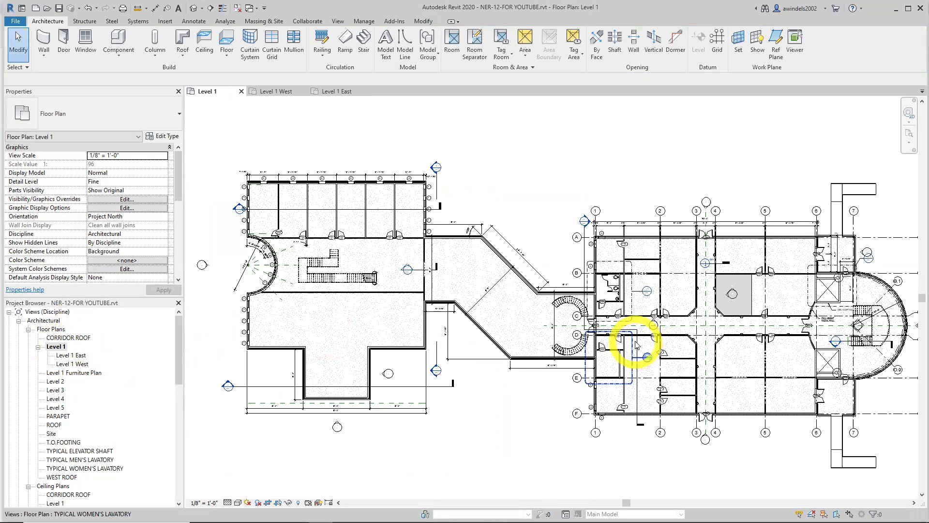
left_click(280, 507)
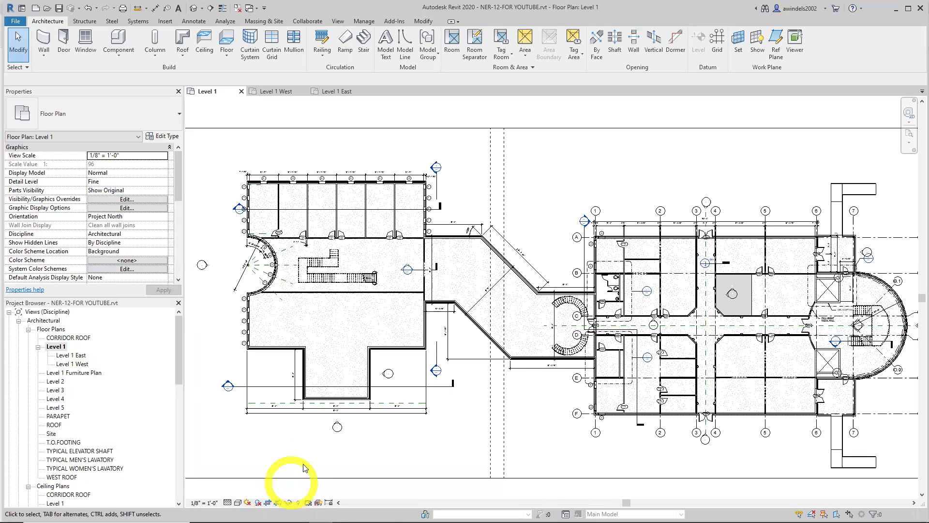
scroll(512, 440, "down", 1)
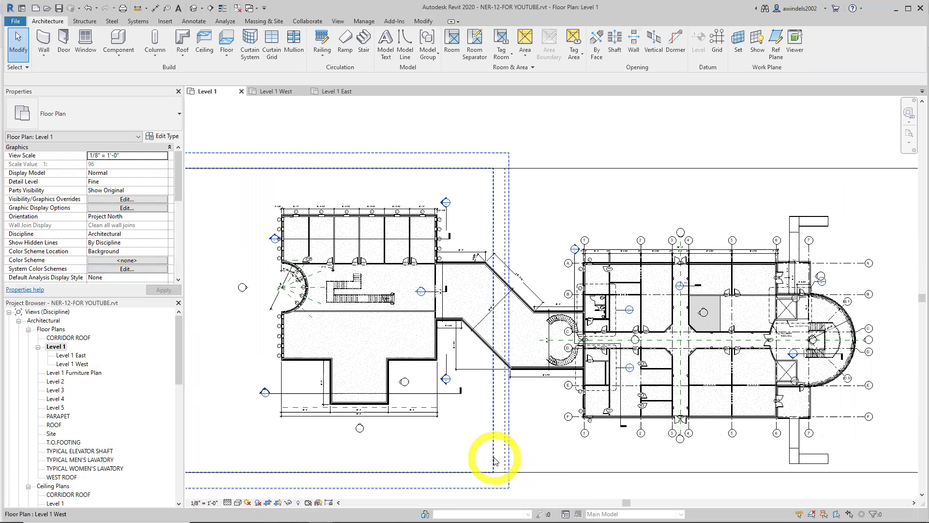
left_click(279, 502)
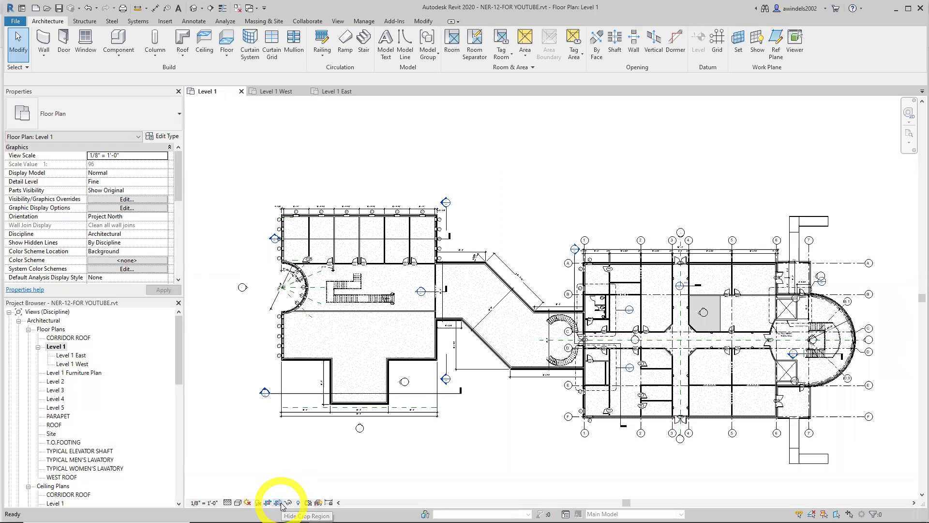
left_click(280, 502)
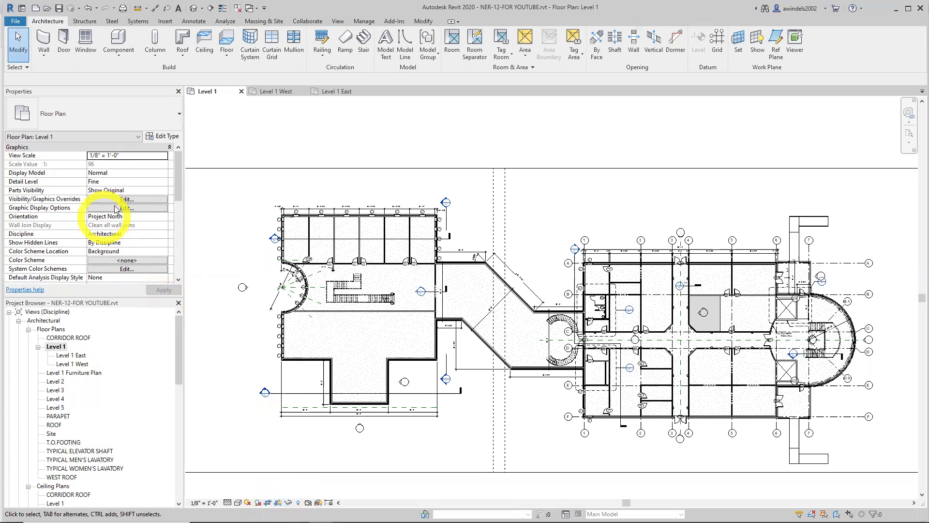
Check the Extents properties of Level 1 and inspect its crop boundary and the Level 1 West crop boundary in the plan.
left_click_drag(180, 191, 181, 231)
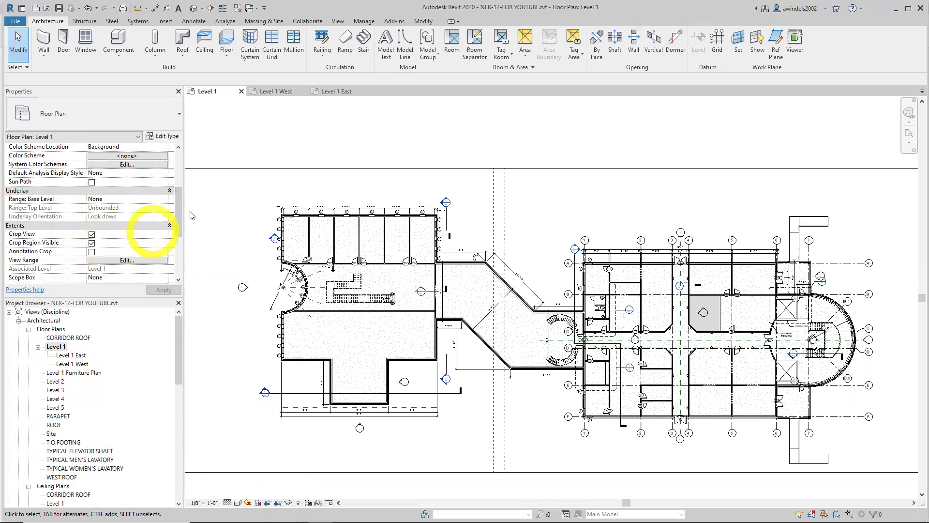
left_click_drag(182, 223, 183, 166)
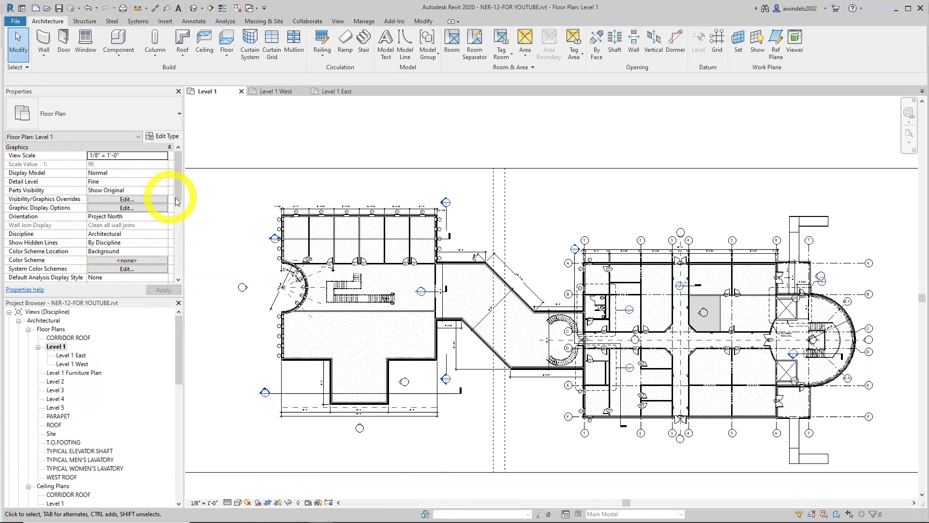
left_click(439, 472)
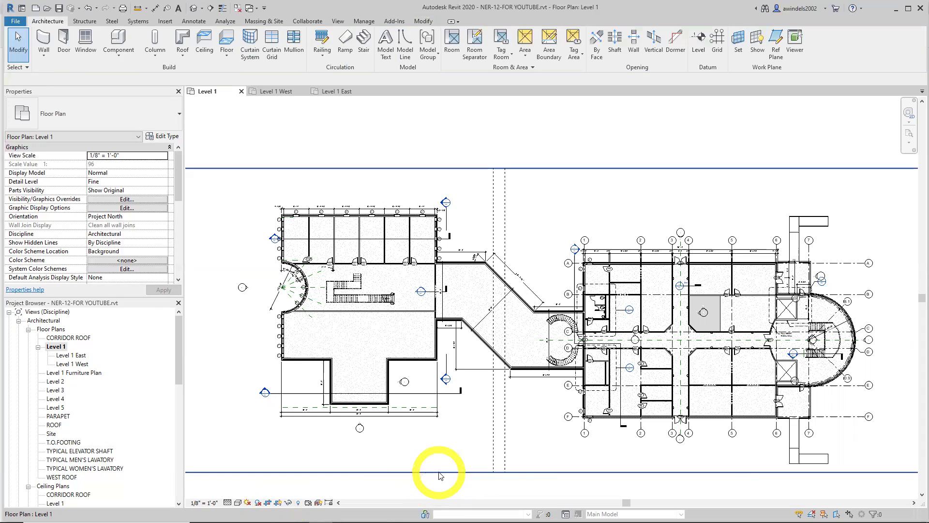
left_click(491, 455)
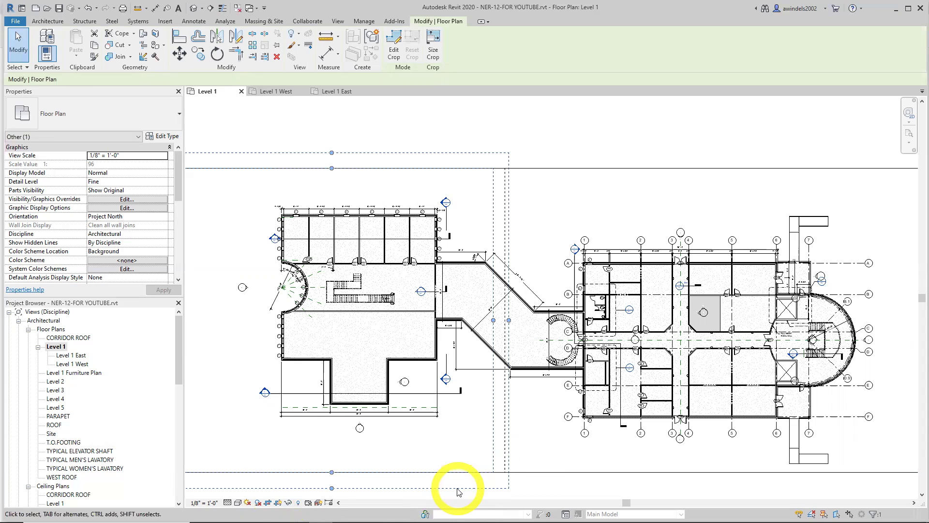
left_click(423, 479)
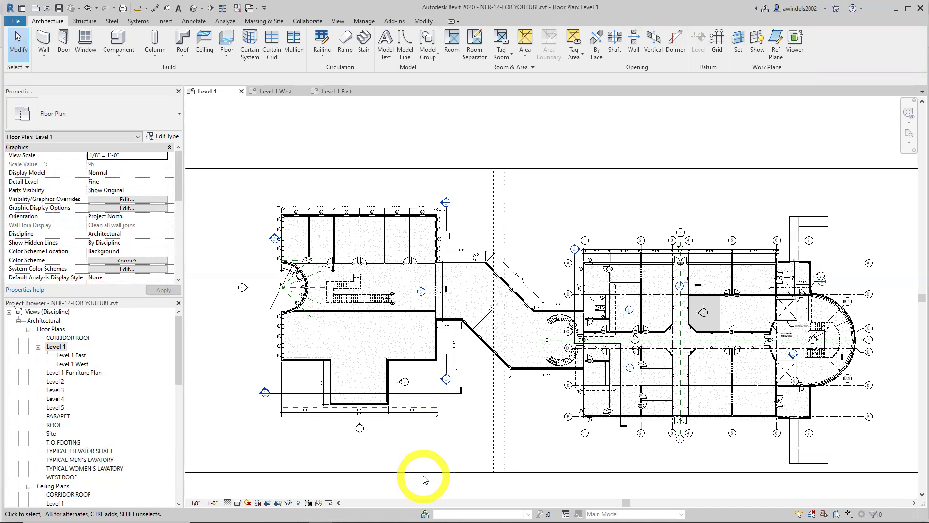
Open Level 1 West, select its crop region and examine the crop and annotation crop settings in its Extents properties.
left_click(270, 91)
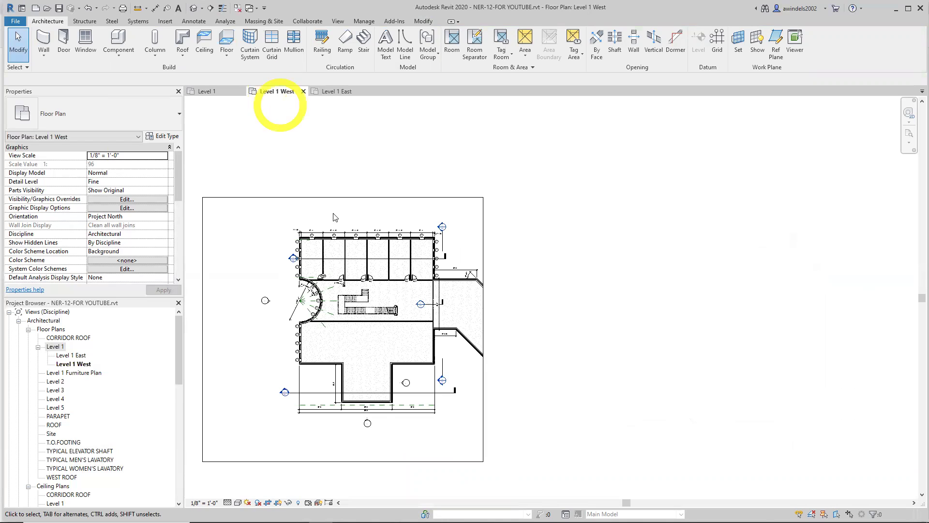
left_click(396, 467)
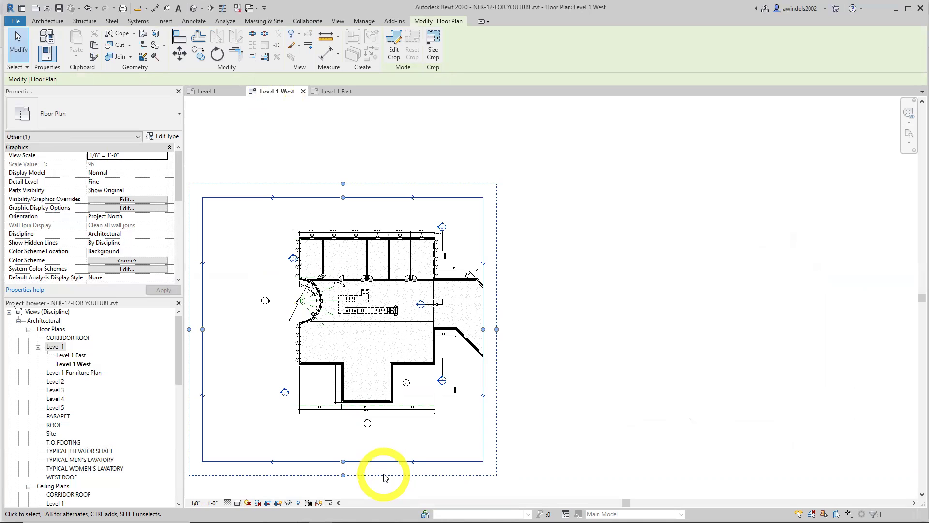
middle_click_drag(370, 448, 432, 427)
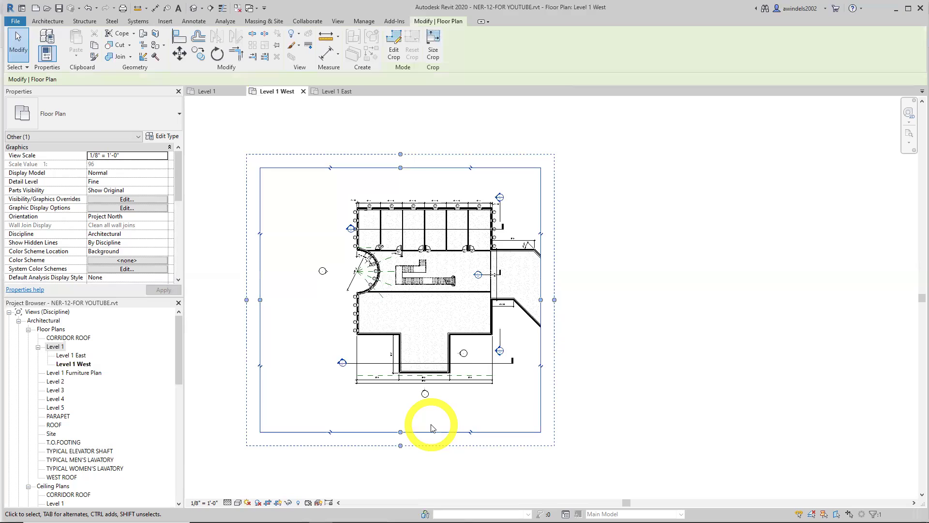
scroll(433, 438, "up", 2)
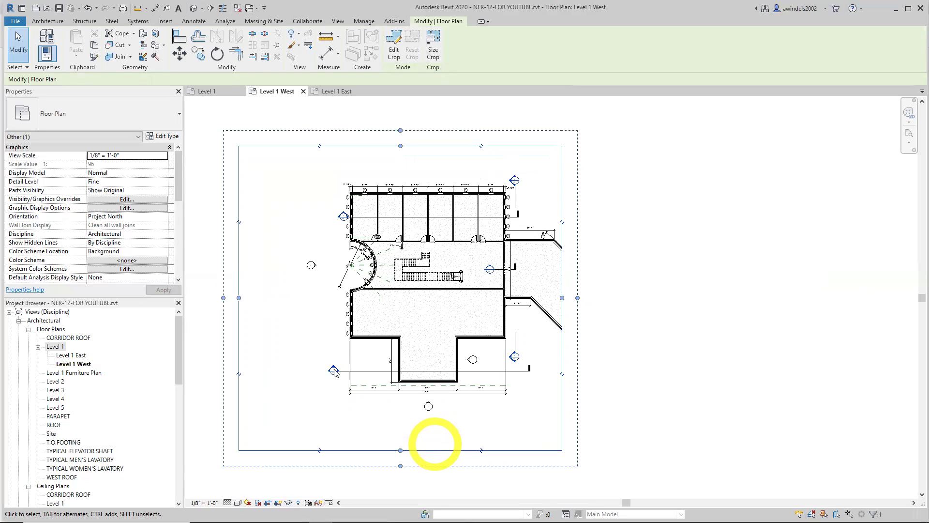
left_click_drag(180, 188, 180, 238)
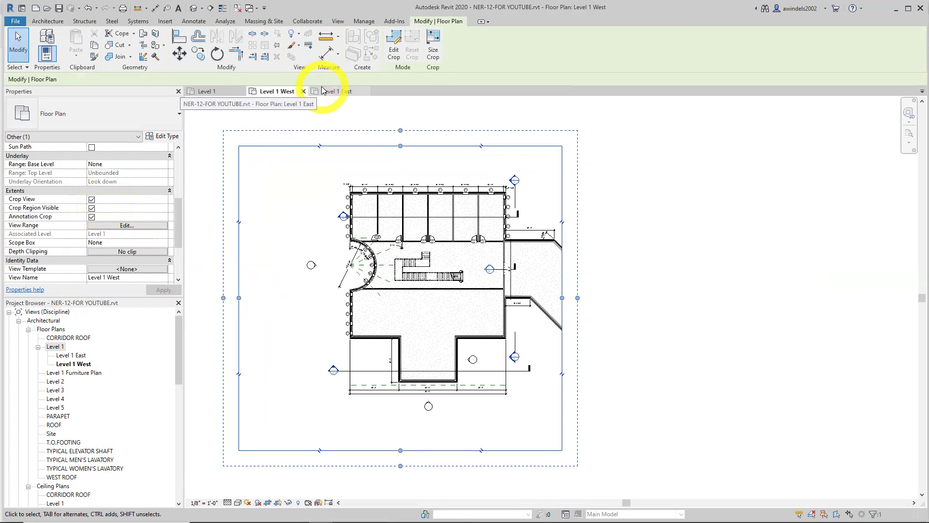
left_click(202, 209)
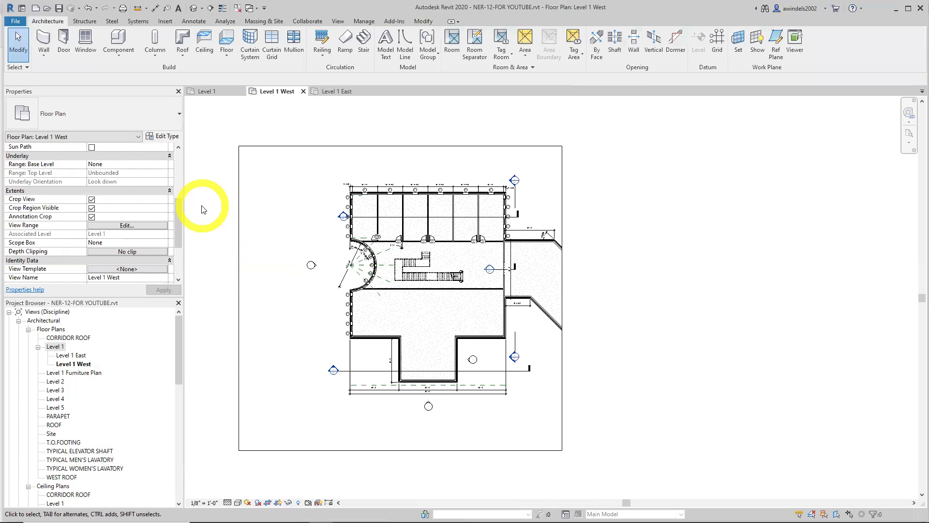
Switch to File Explorer, open the Ch.12 Creating Specific Views-Match Lines folder under 6_Industry Examples with Textbook Ch's, and view Ch. 12 Match Line 2.jpg.
mouse_move(356, 510)
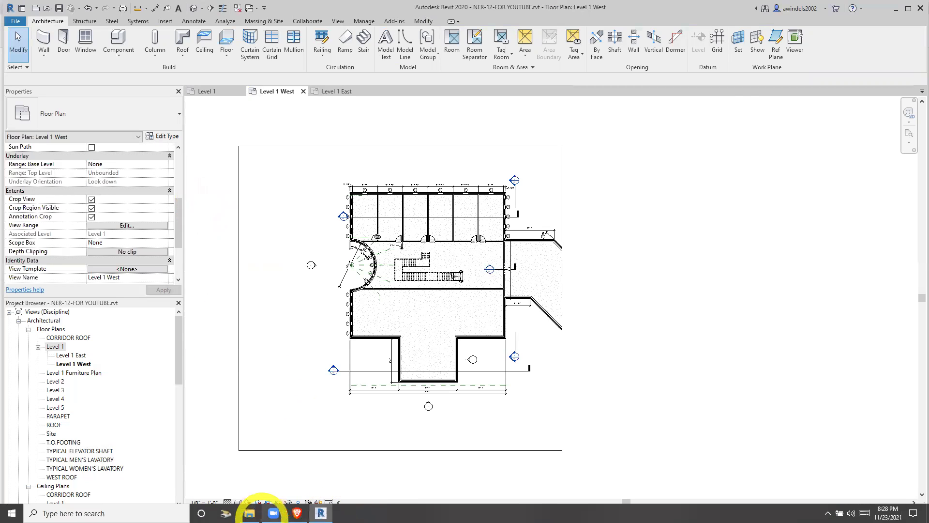
left_click(249, 513)
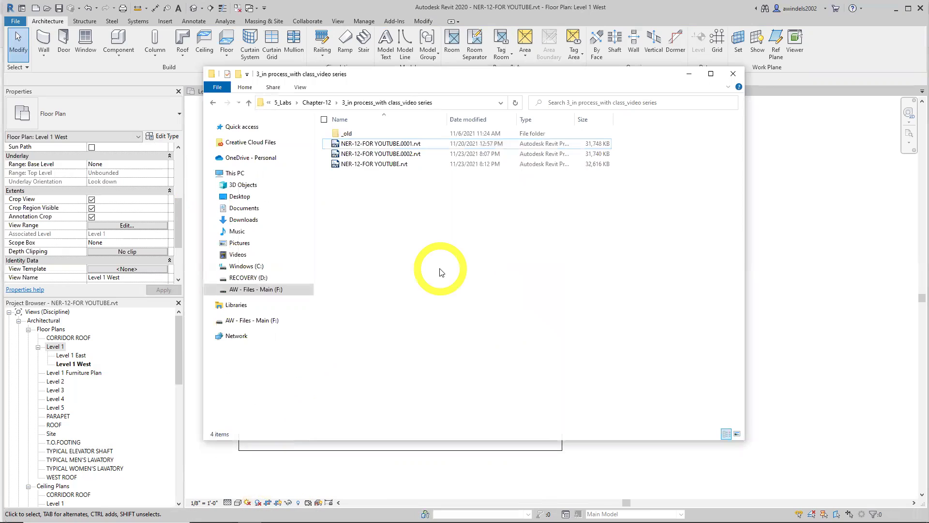
key("alt+Up")
key("alt+Up")
key("alt+Up")
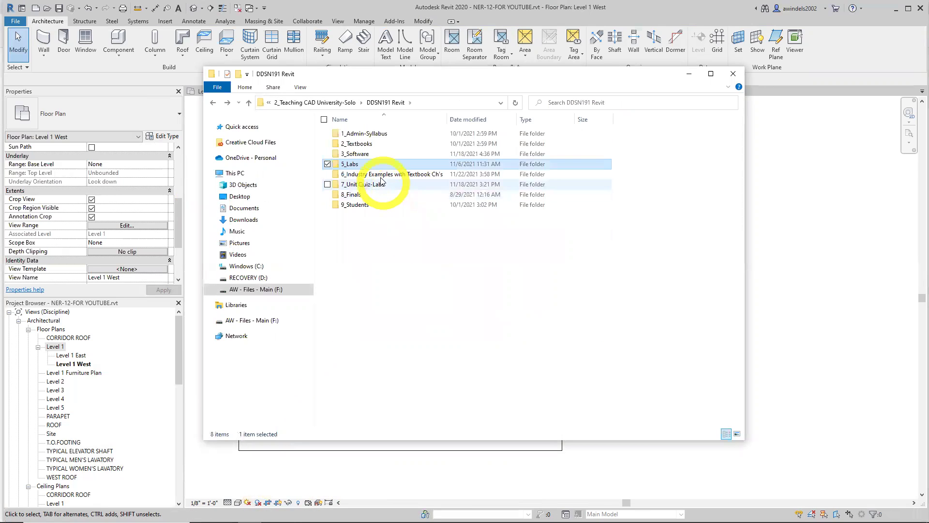
double_click(381, 175)
key("alt+Up")
double_click(382, 177)
left_click(374, 308)
double_click(373, 307)
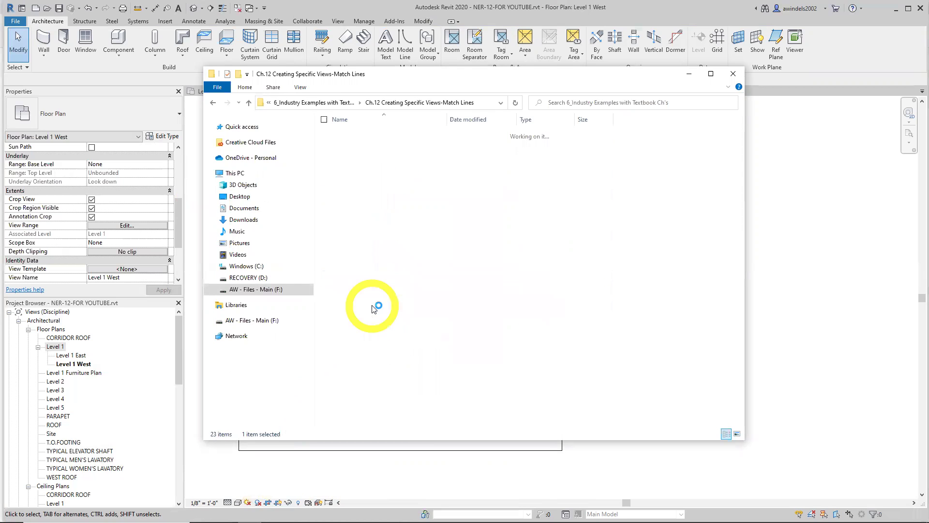
double_click(389, 165)
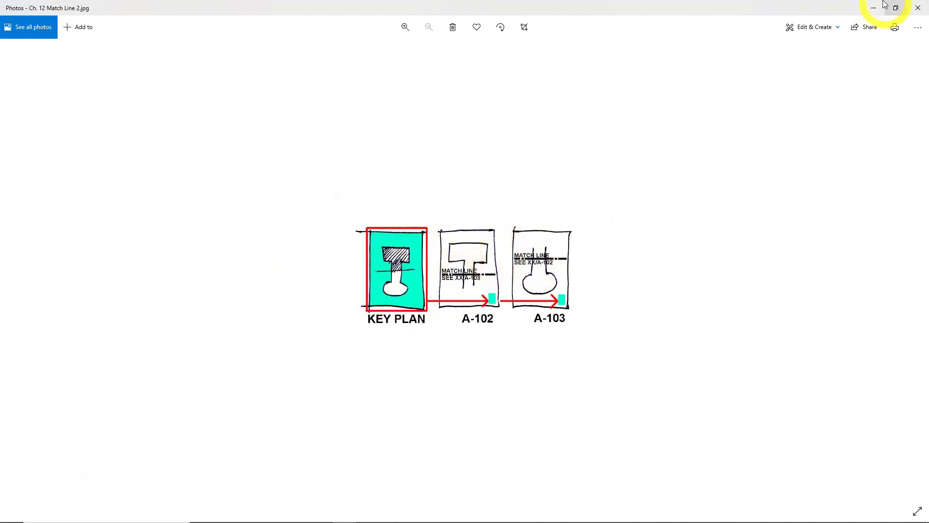
left_click(918, 7)
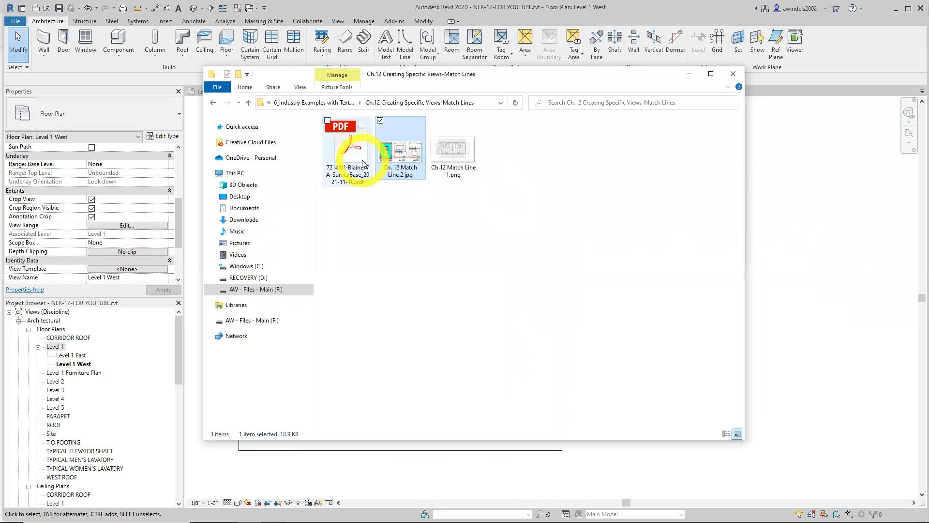
Try to open 7214.01-BlaineWA-SurveyBase_2021-11-18.pdf in its default application.
double_click(368, 166)
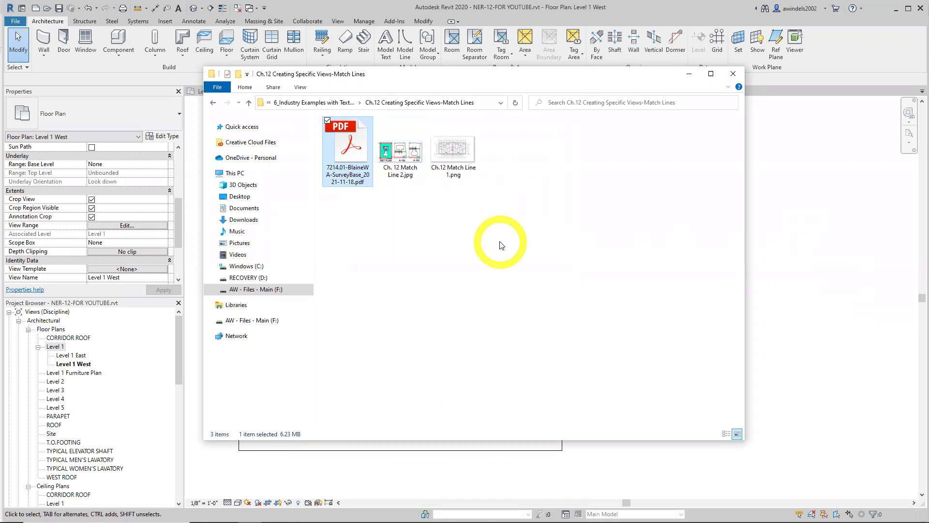
double_click(366, 186)
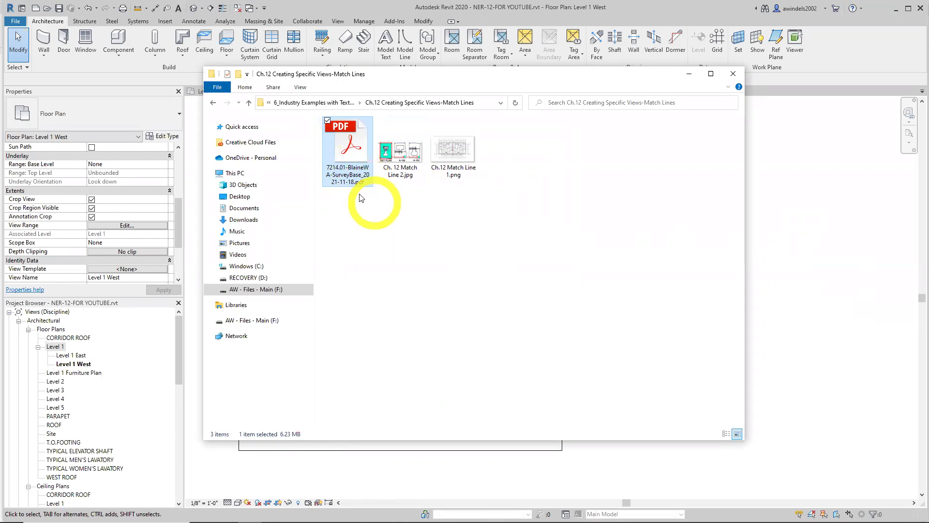
double_click(355, 161)
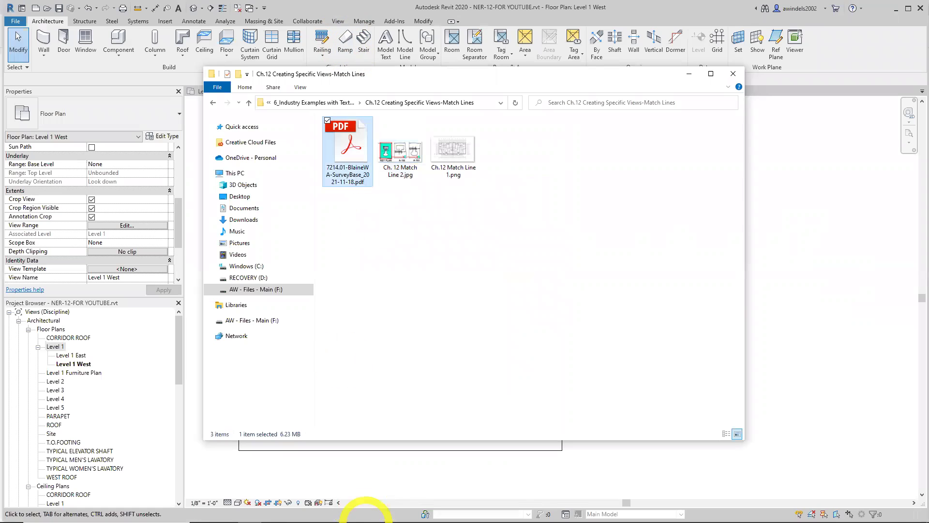
double_click(360, 147)
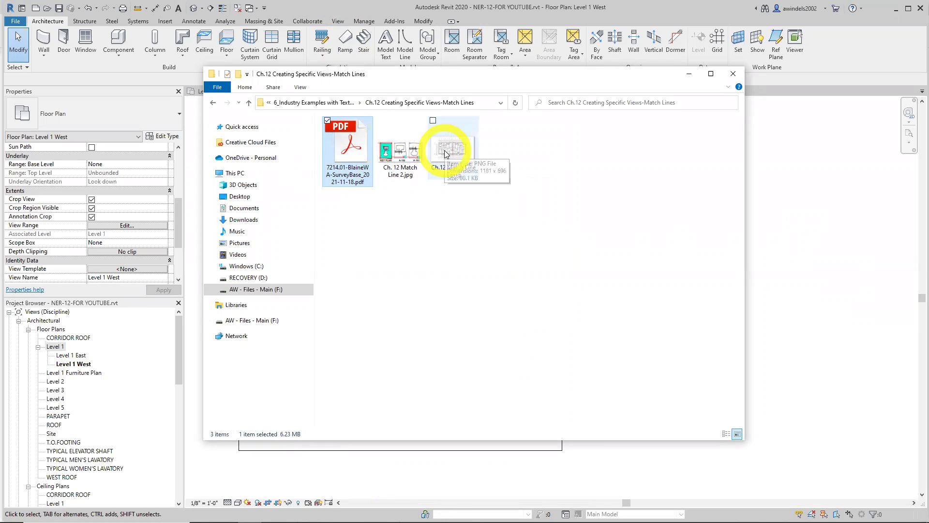
Try to open 7214.01-BlaineWA-SurveyBase_2021-11-18.pdf with Adobe Illustrator CS6, and switch back to Revit.
mouse_move(361, 517)
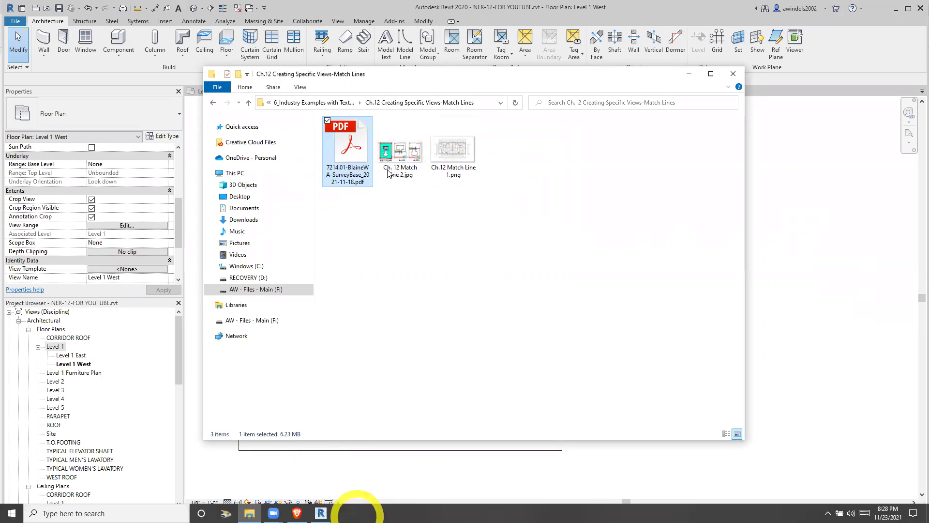
right_click(364, 164)
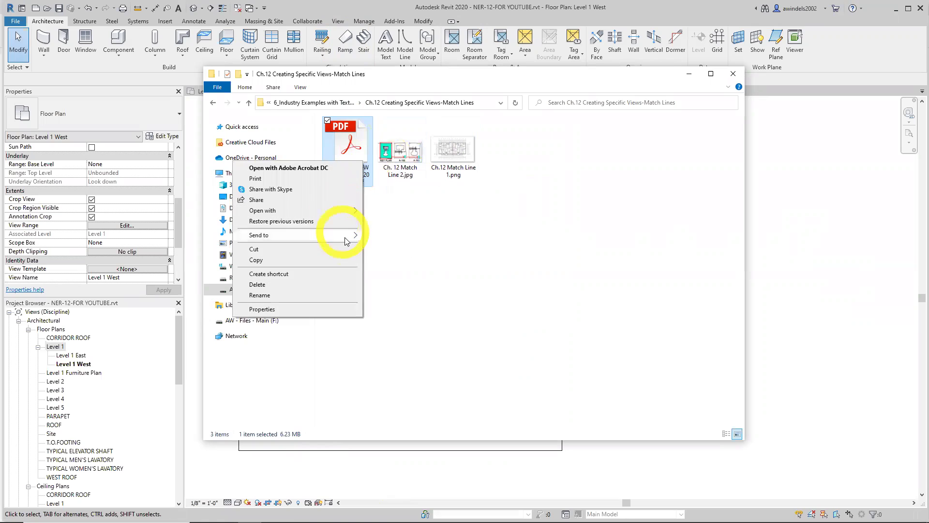
mouse_move(343, 212)
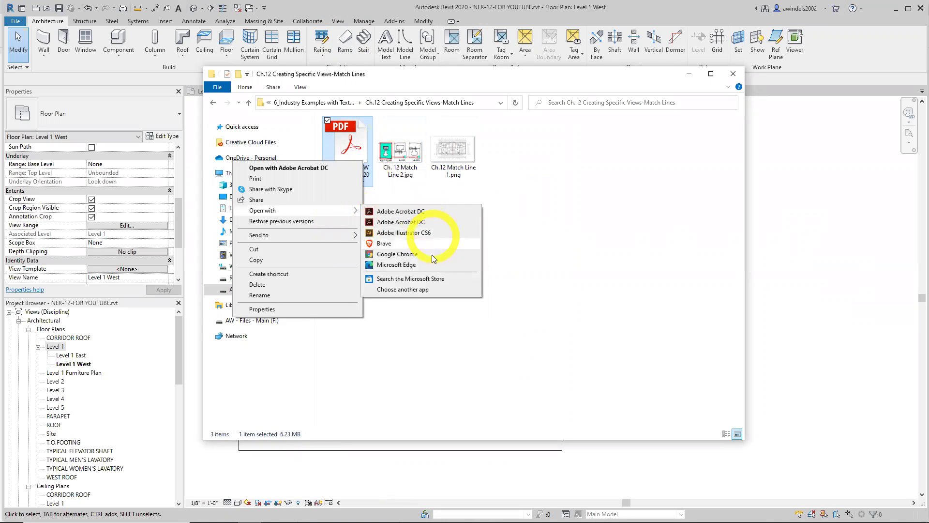
left_click(429, 234)
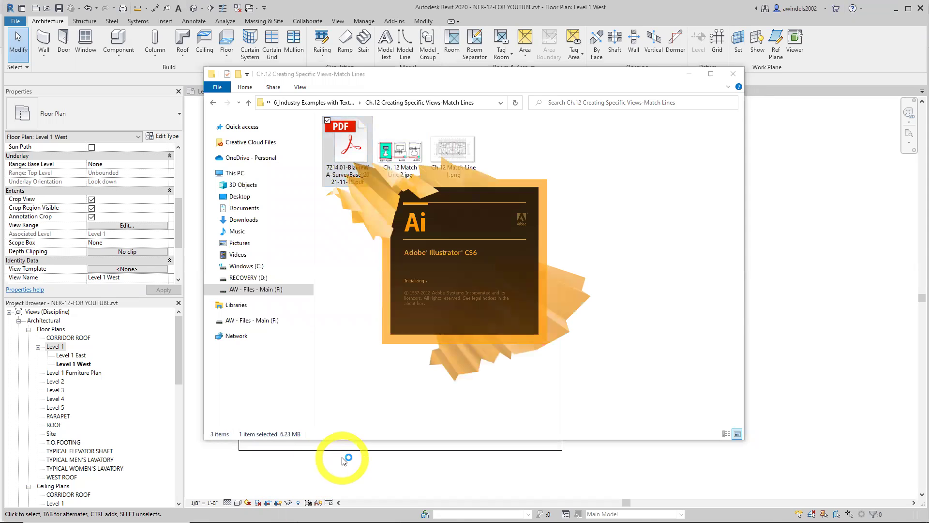
left_click(332, 507)
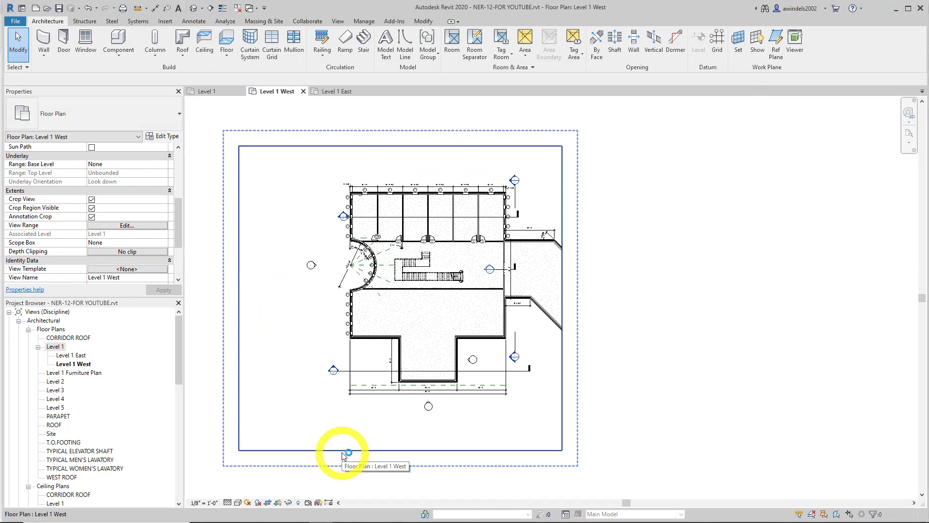
mouse_move(298, 513)
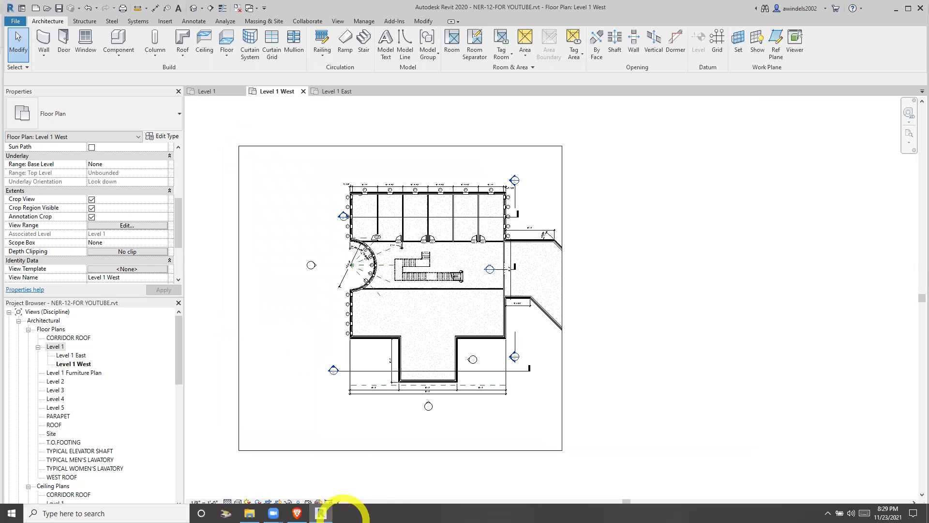
Draw a vertical matchline in Level 1 between the overlapping crop edges, from the upper crop boundary to the west building's south wall line.
left_click(216, 91)
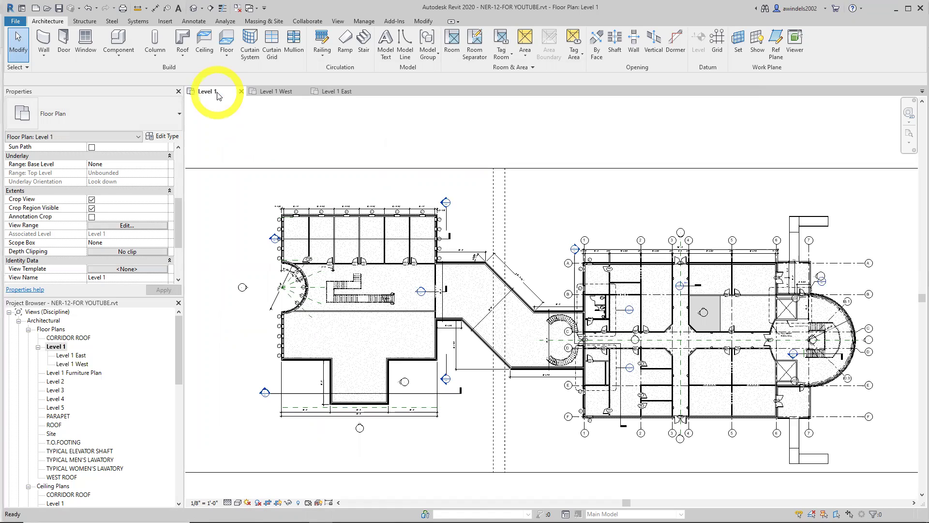
left_click(338, 22)
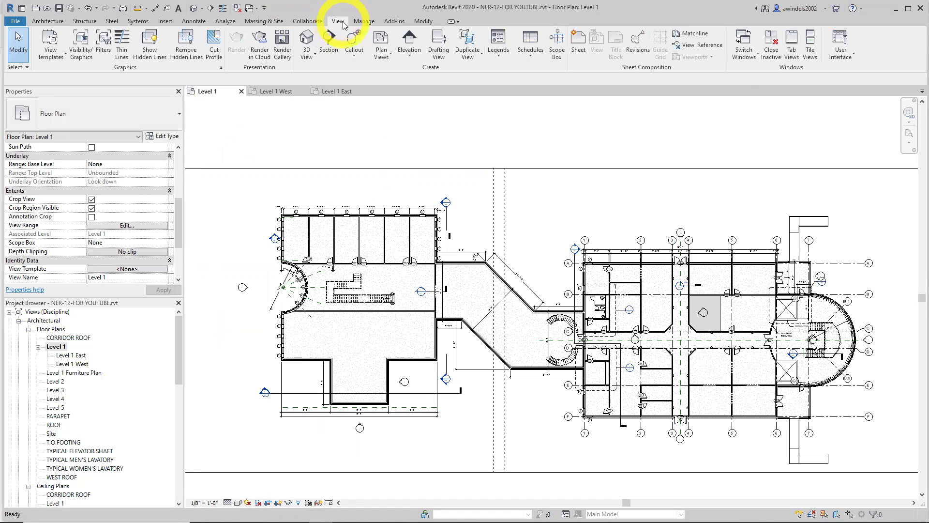
left_click(695, 34)
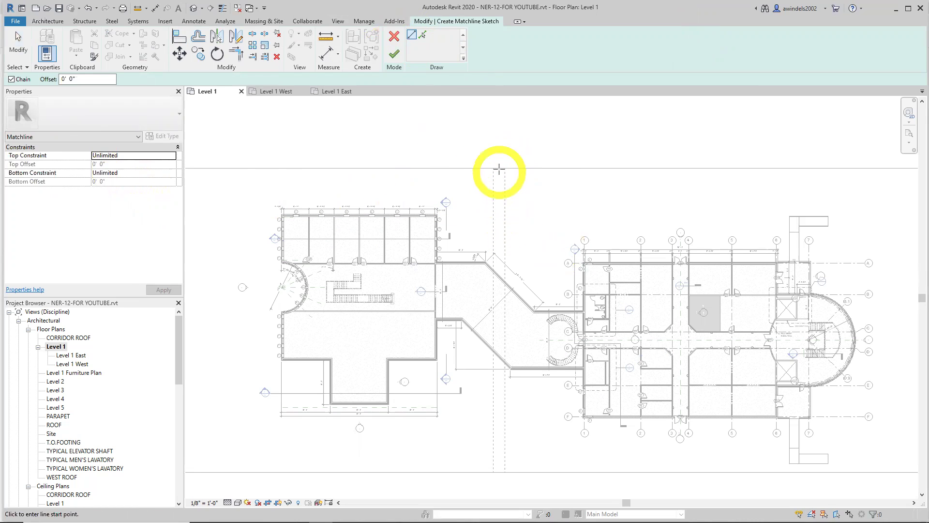
left_click(499, 168)
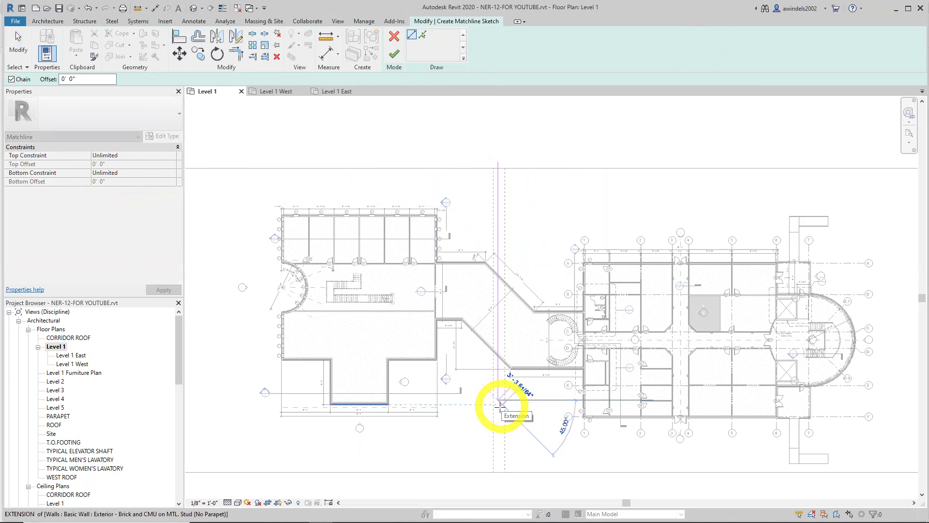
left_click(498, 407)
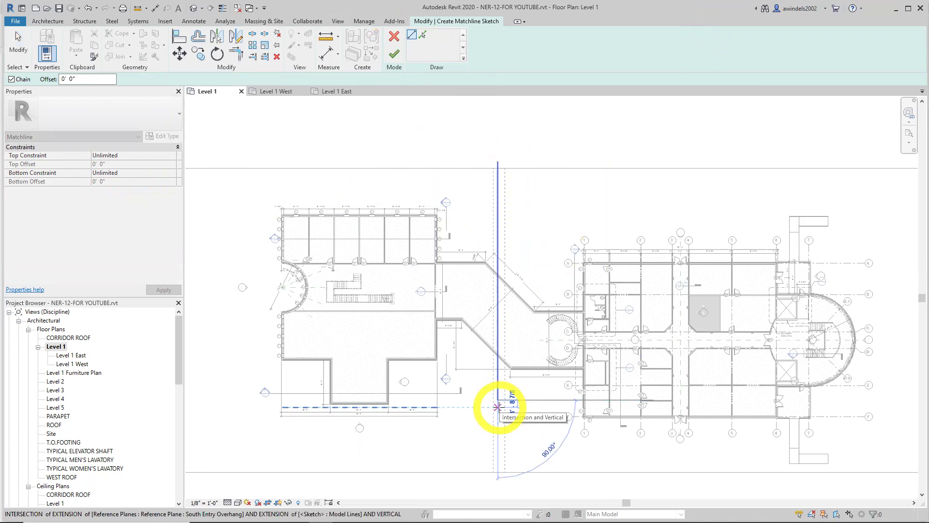
key("Escape")
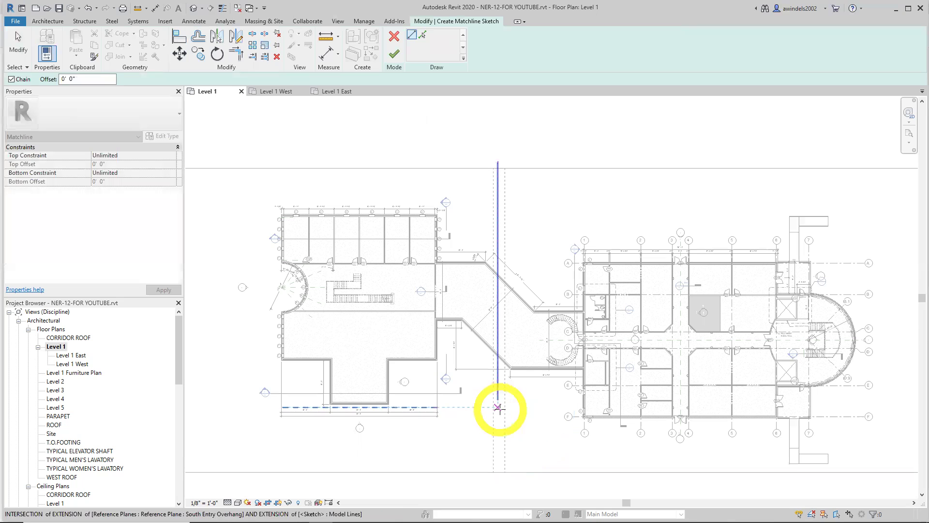
left_click(394, 53)
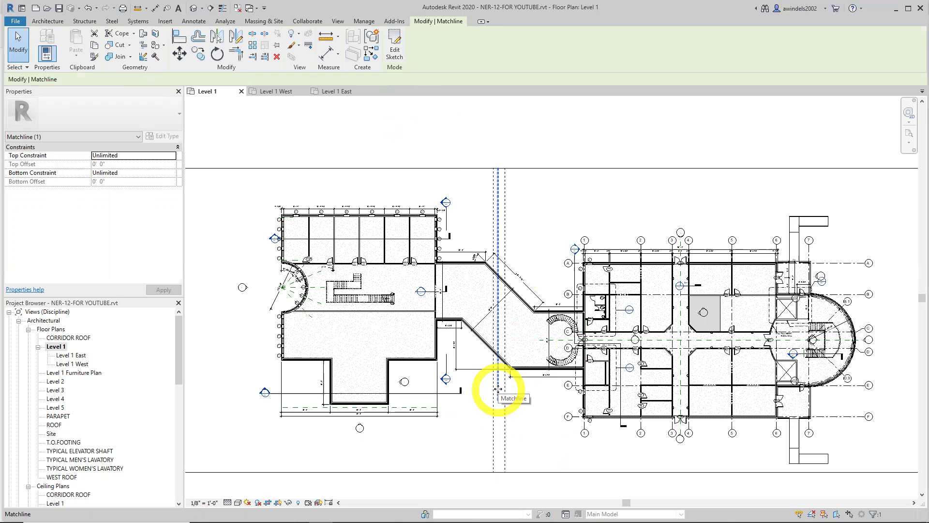
key("Escape")
Switch to File Explorer, try to open the SurveyBase PDF with Microsoft Edge, and return to the Level 1 plan in Revit.
mouse_move(312, 518)
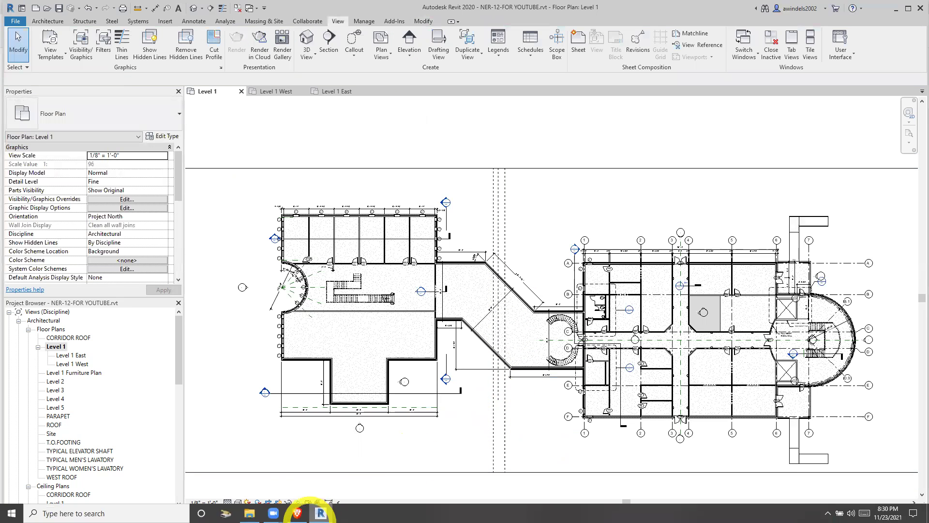
left_click(249, 513)
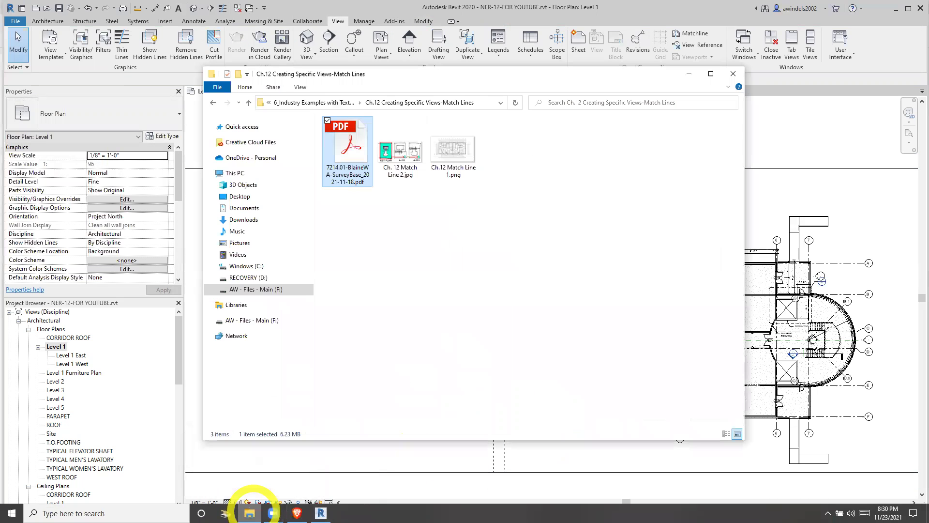
left_click(353, 180)
right_click(353, 181)
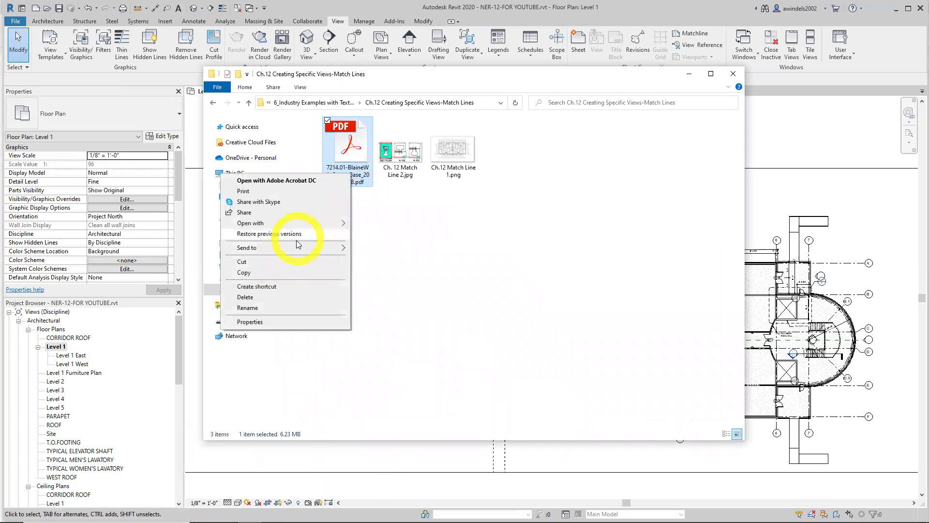
mouse_move(298, 226)
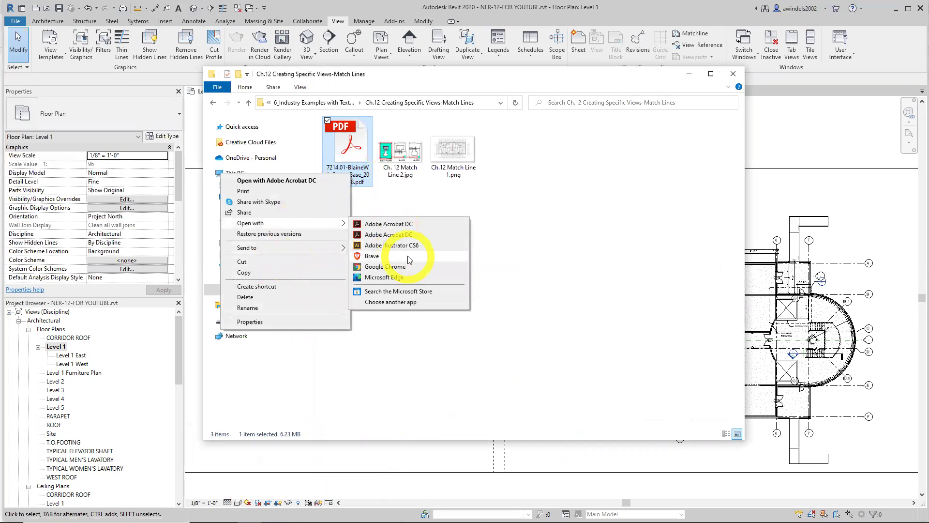
left_click(407, 277)
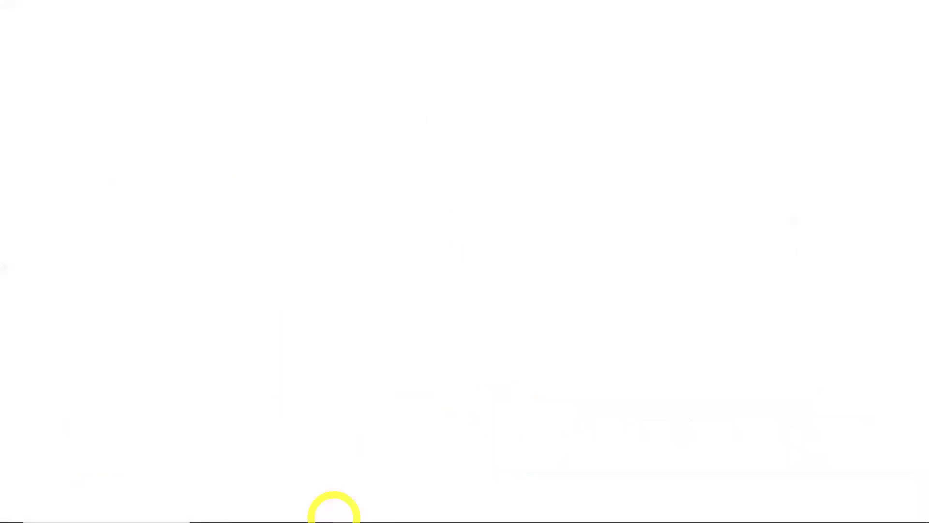
left_click(334, 520)
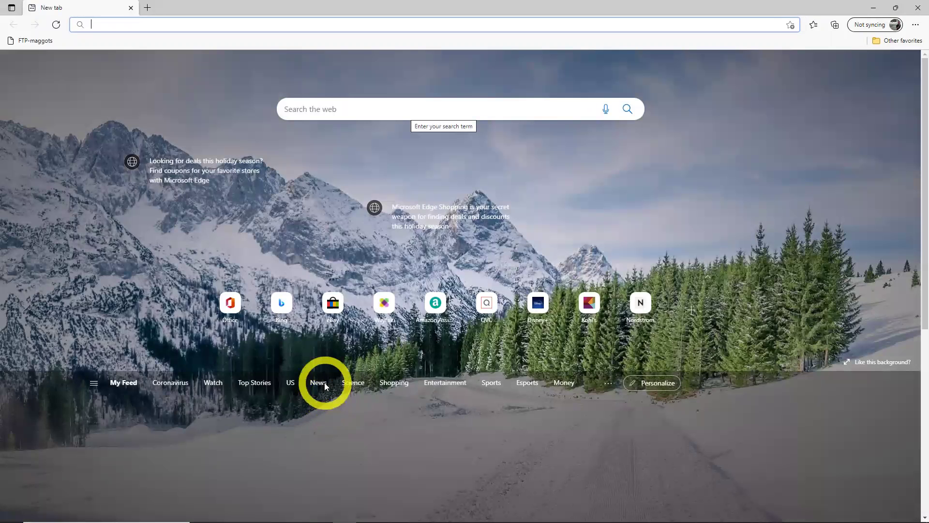
left_click(131, 8)
left_click(361, 176)
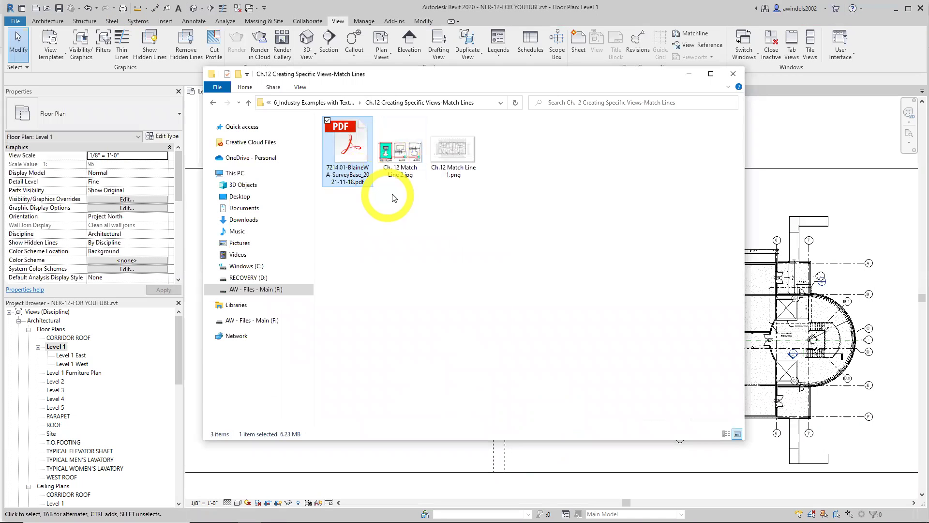
left_click(690, 73)
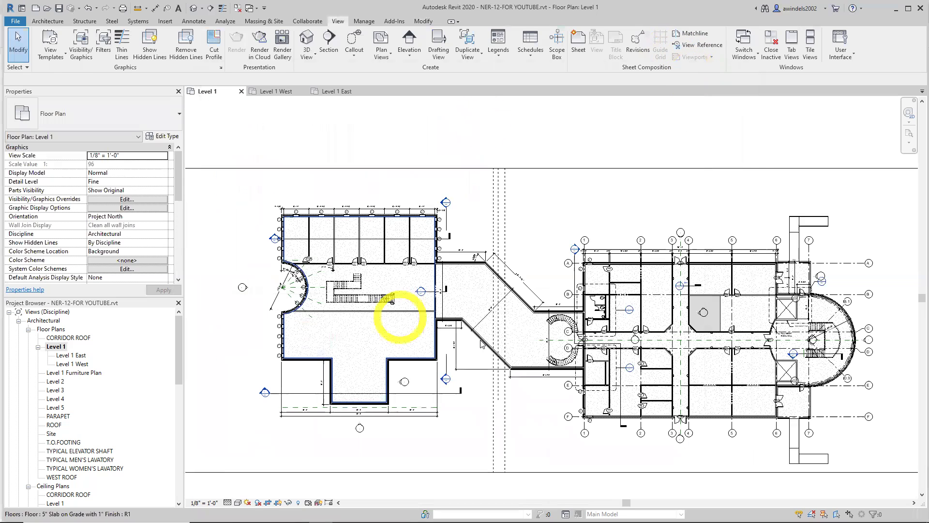
Check the matchline's constraints in Level 1 and open Object Styles at the annotation object categories.
left_click(499, 386)
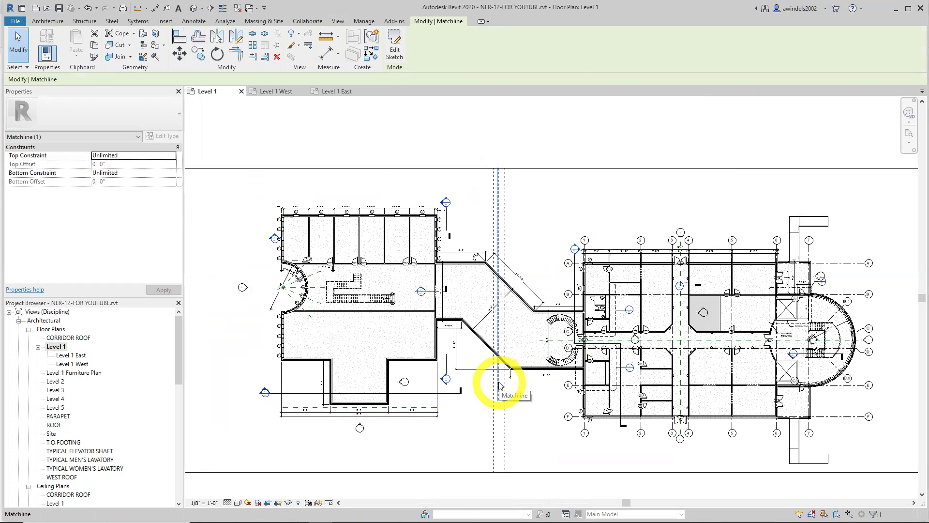
key("Escape")
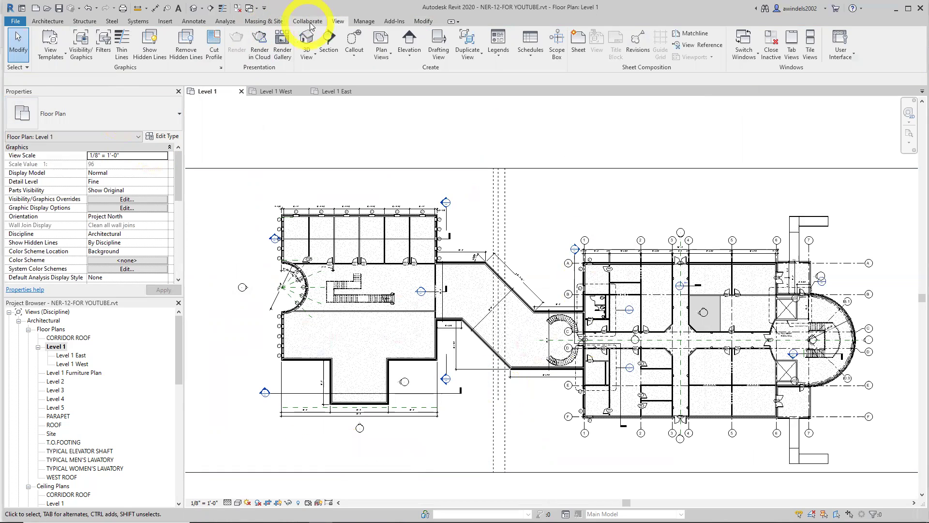
left_click(366, 21)
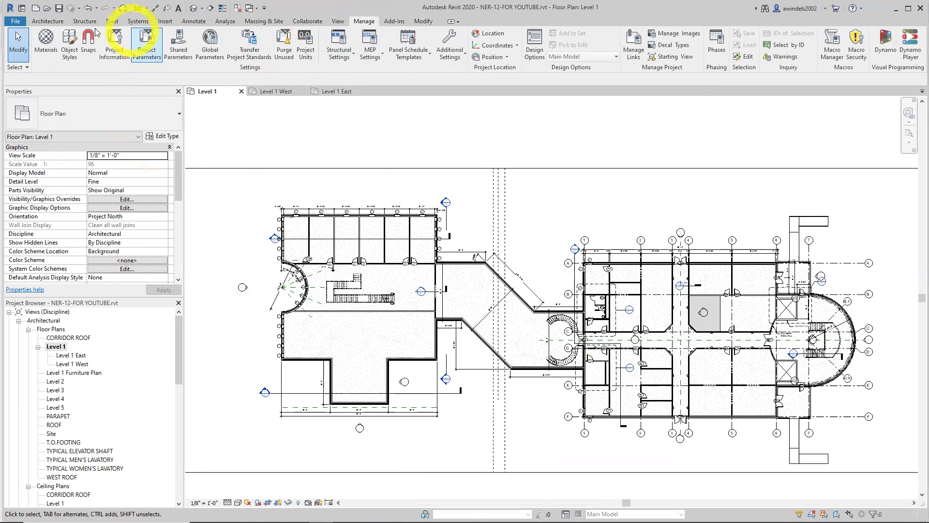
left_click(71, 41)
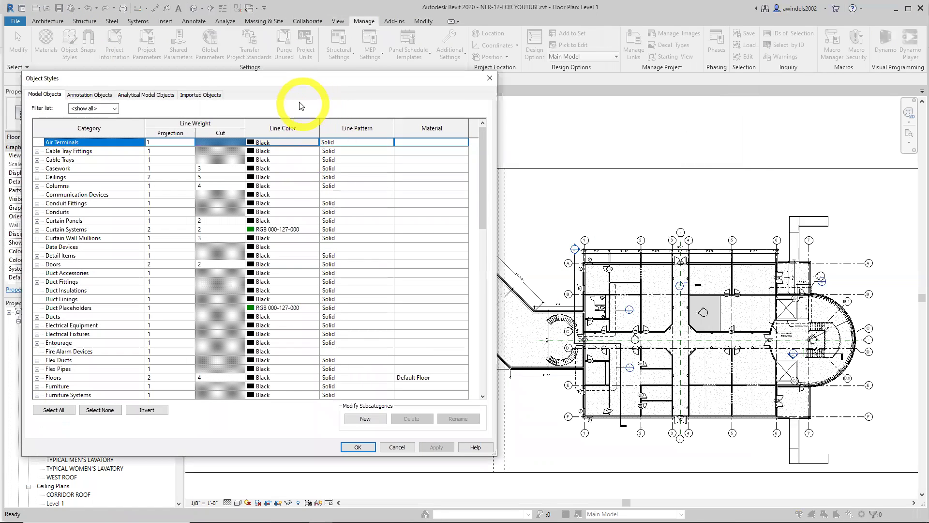
left_click_drag(296, 80, 295, 81)
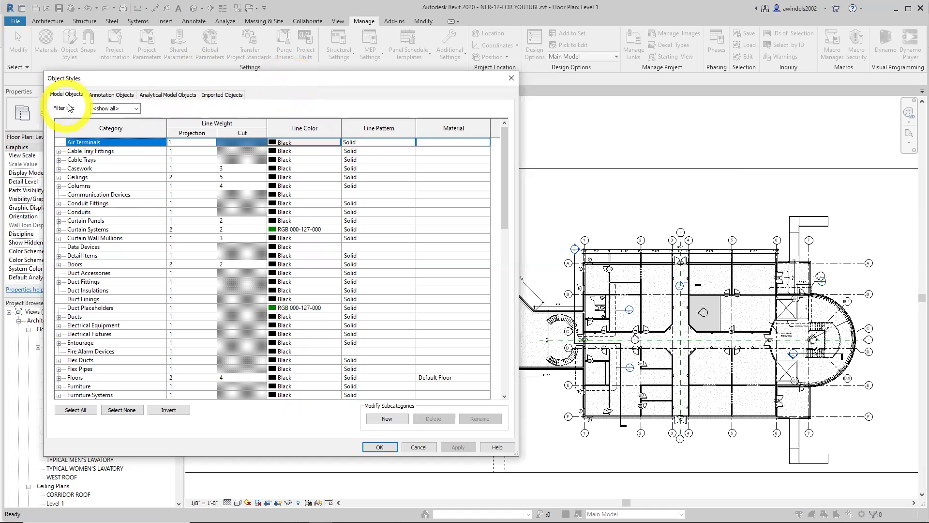
left_click(114, 95)
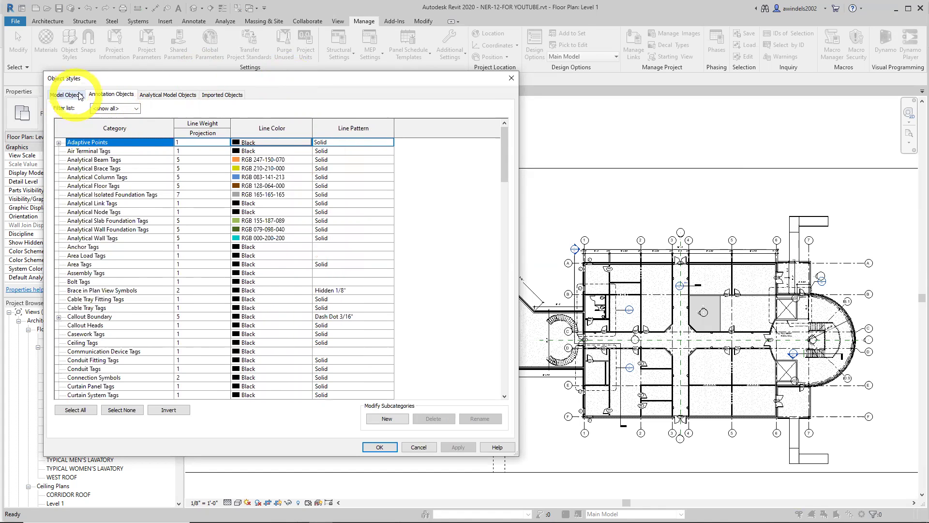
left_click(109, 94)
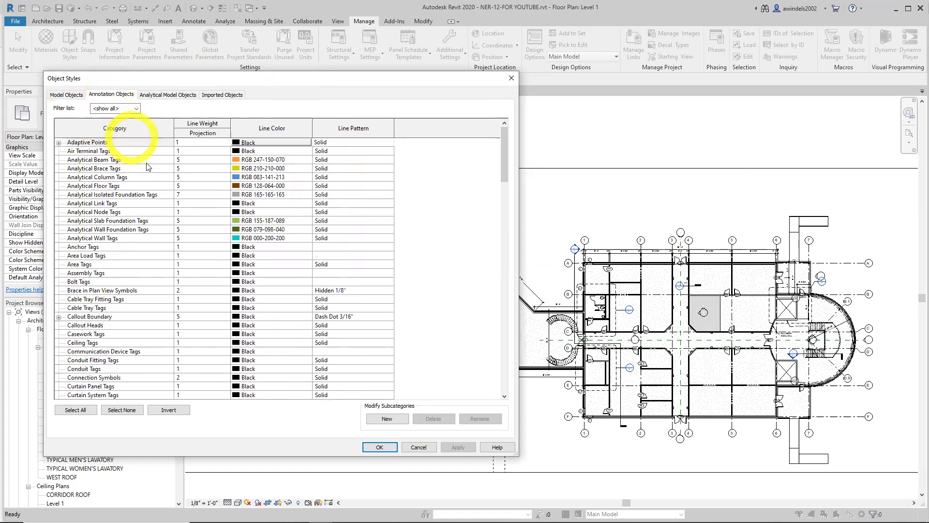
Set the Matchline annotation category's line pattern to Dash Dot Dot 3/8".
scroll(121, 218, "down", 6)
scroll(113, 266, "down", 7)
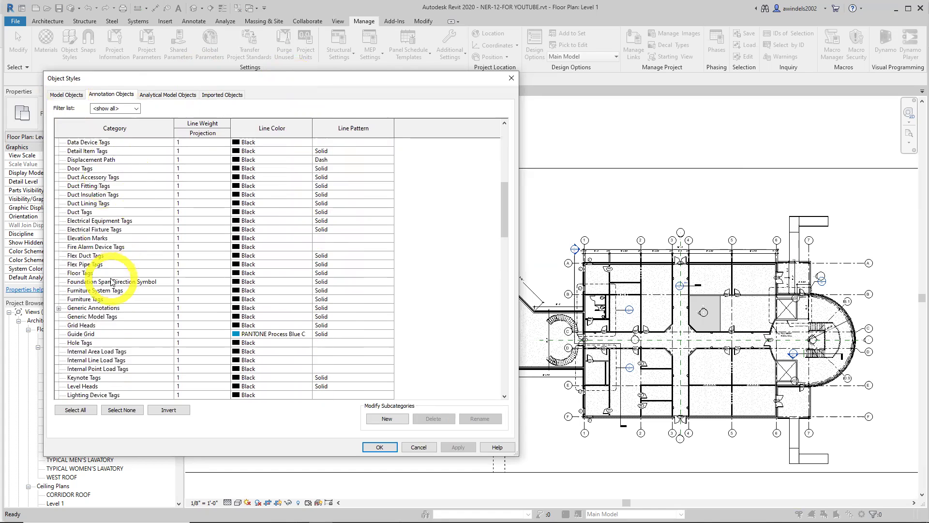
left_click(106, 343)
left_click(108, 344)
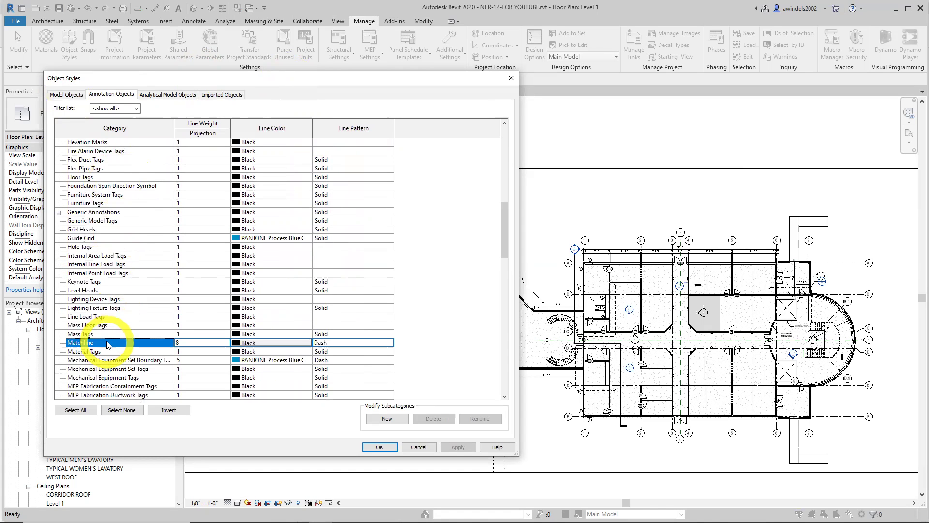
scroll(109, 345, "down", 1)
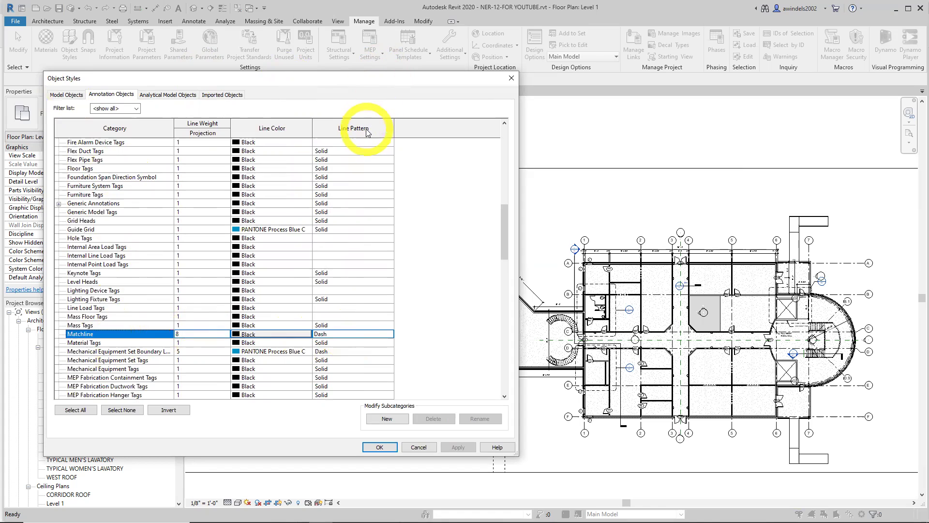
left_click(338, 334)
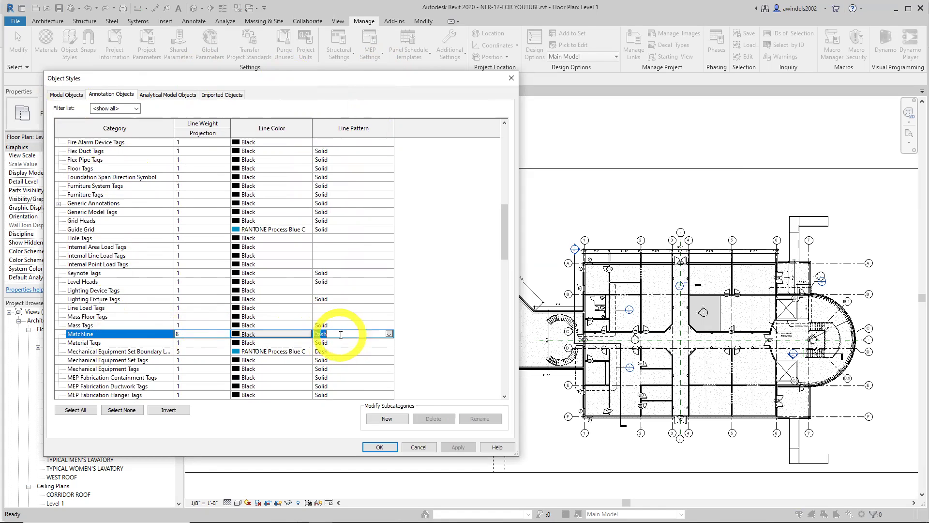
left_click(390, 335)
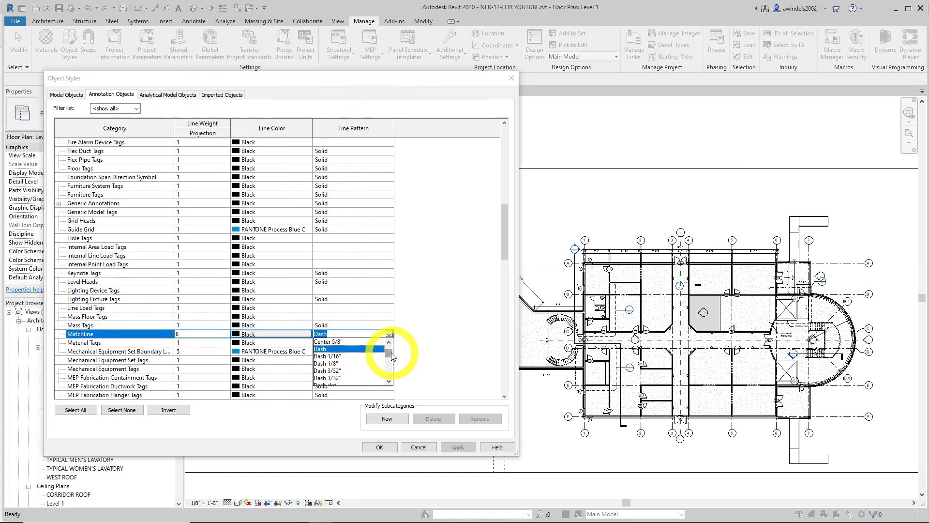
scroll(391, 356, "down", 5)
left_click_drag(390, 366, 391, 360)
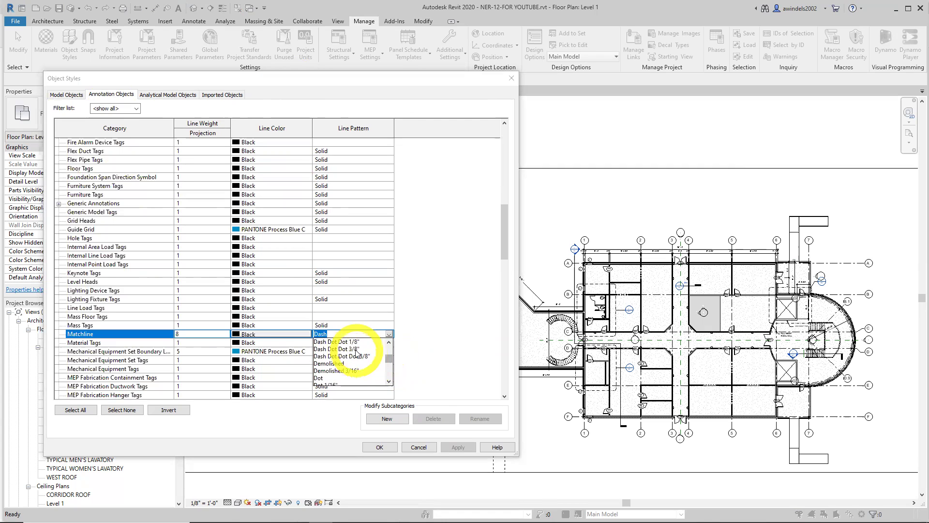
left_click(373, 349)
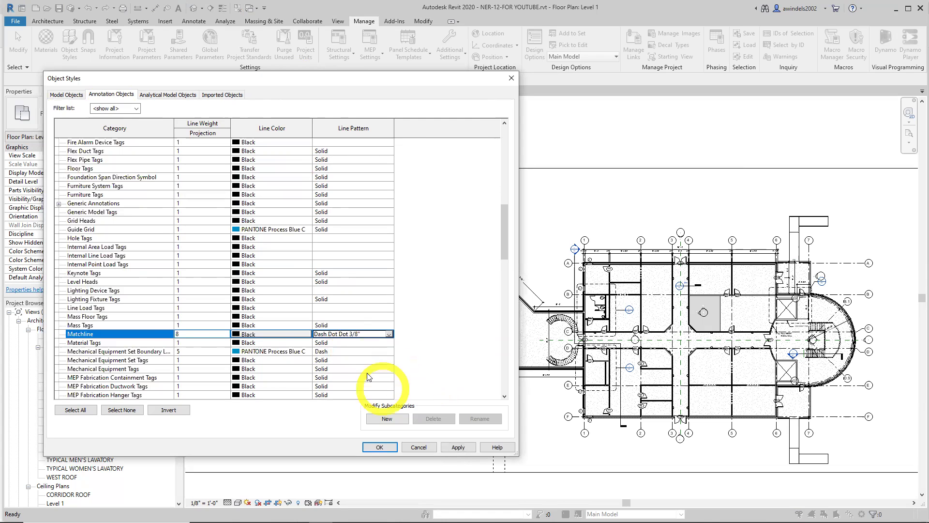
Apply the Matchline object style changes, close Object Styles and inspect the restyled matchline in the Level 1 plan.
left_click(191, 334)
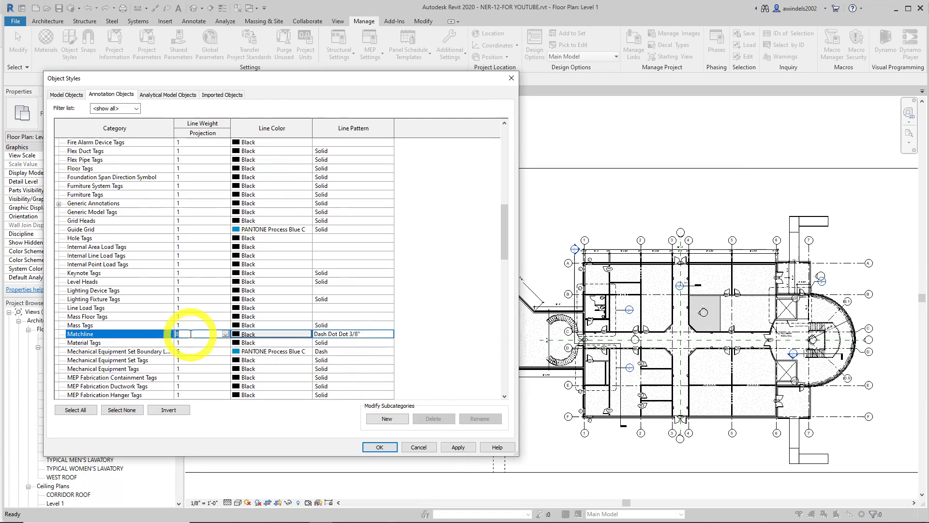
left_click(458, 447)
left_click(383, 447)
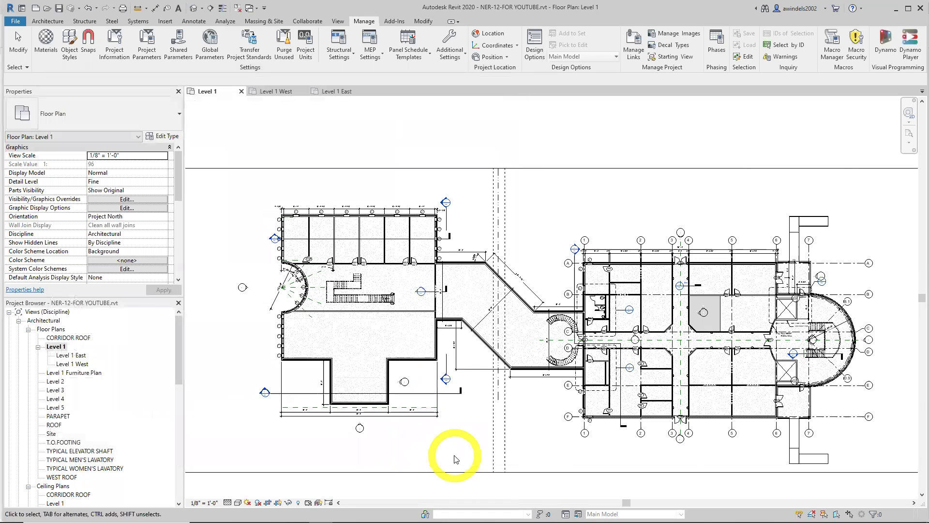
scroll(497, 399, "up", 5)
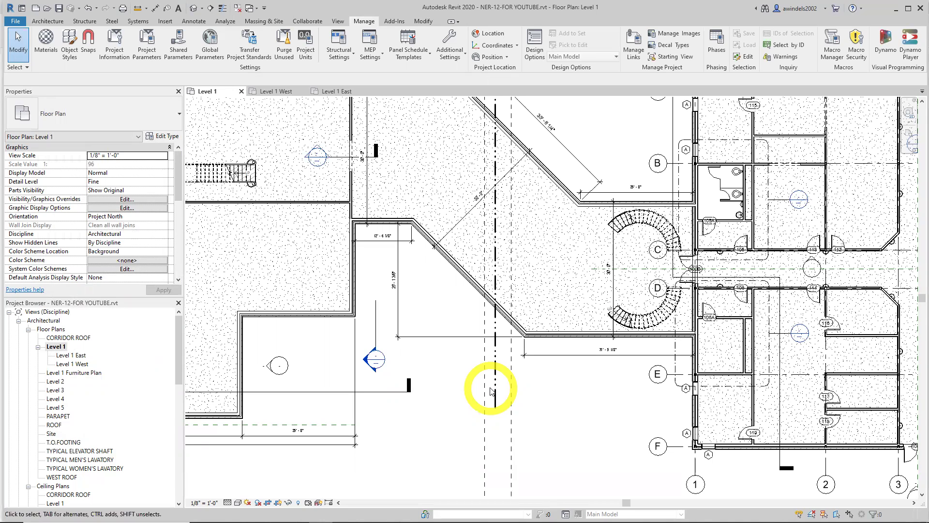
scroll(394, 385, "down", 5)
middle_click_drag(389, 402, 436, 374)
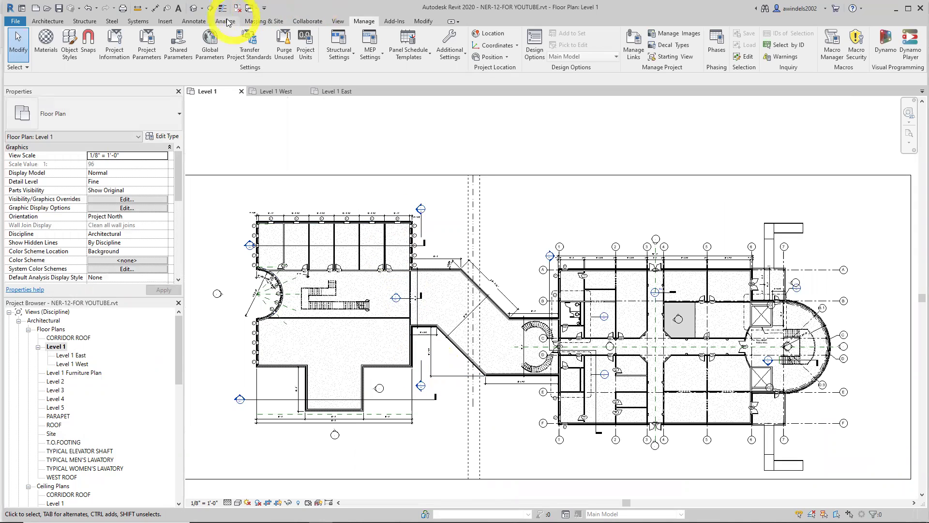
Place a 3/32" Arial text note reading MATCHLINE beside the matchline, inside the angled link between the buildings.
left_click(196, 21)
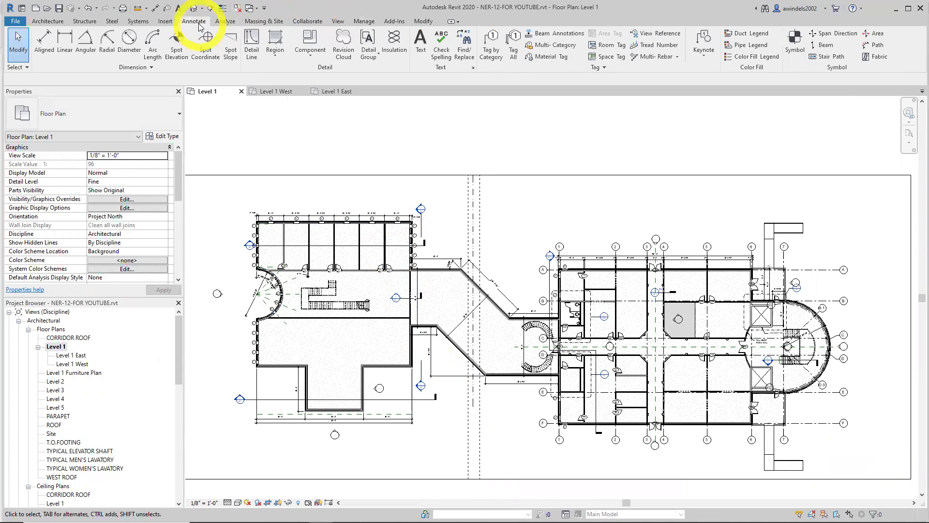
left_click(425, 57)
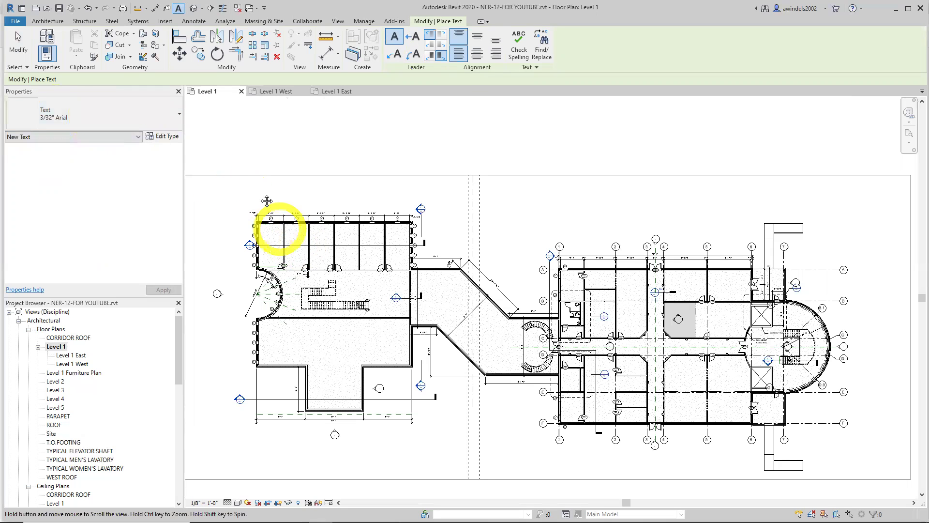
scroll(379, 269, "up", 4)
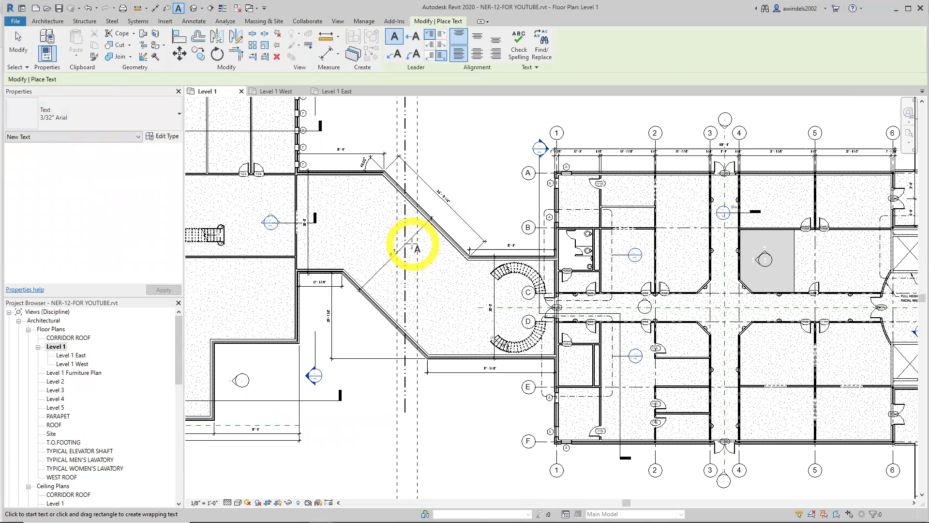
scroll(412, 247, "up", 2)
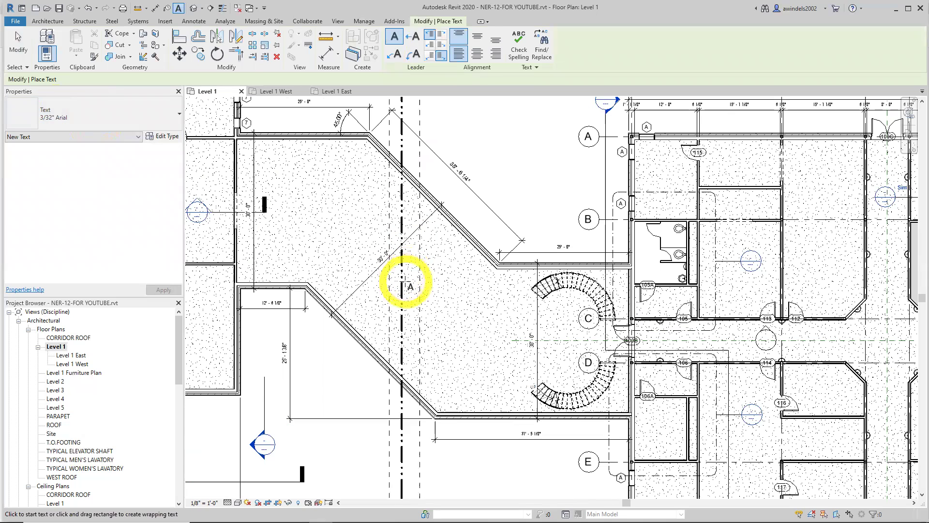
left_click(405, 281)
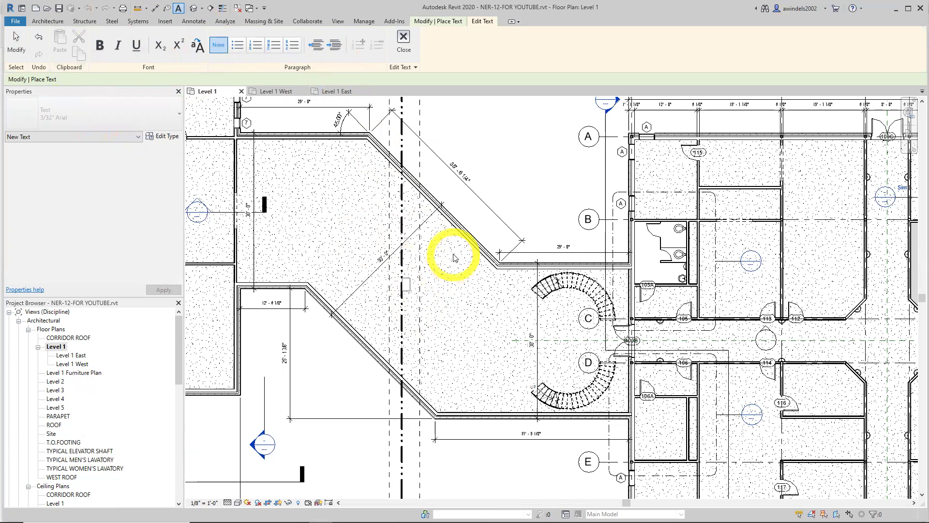
type("MATCHLINE")
left_click(446, 328)
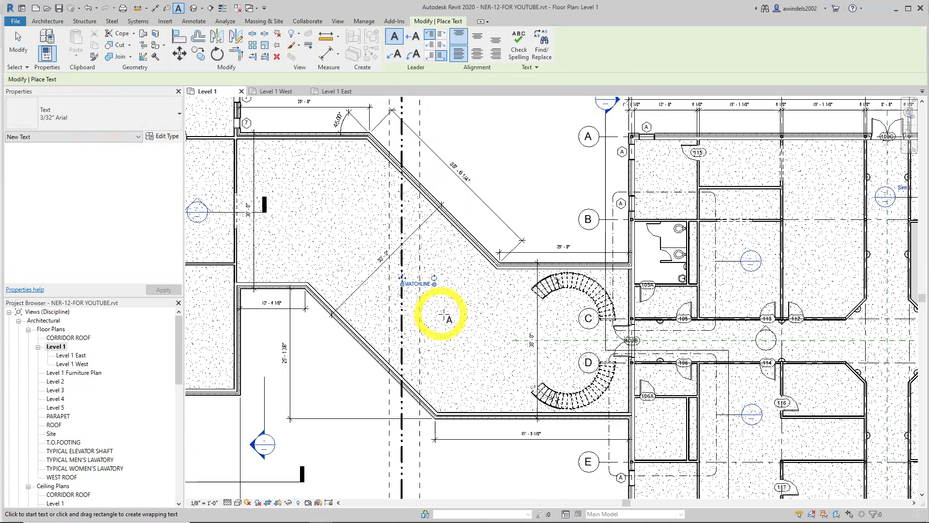
key("Escape")
key("Escape")
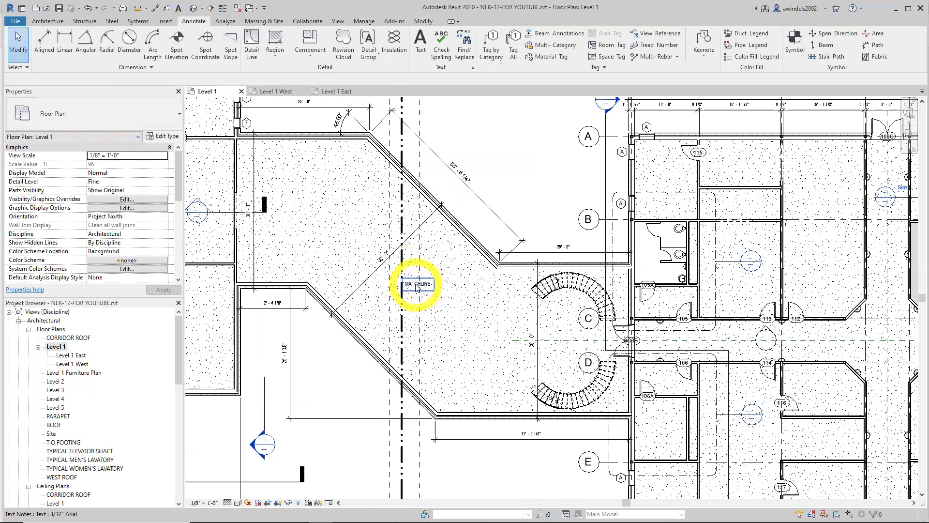
Rotate the MATCHLINE text note to vertical so it runs parallel to the matchline.
left_click(416, 287)
left_click_drag(430, 275, 418, 258)
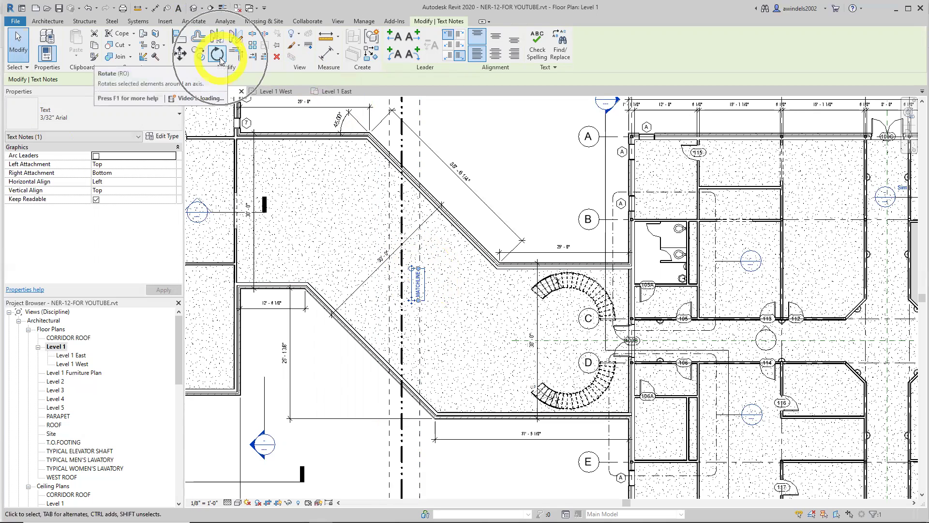
double_click(417, 280)
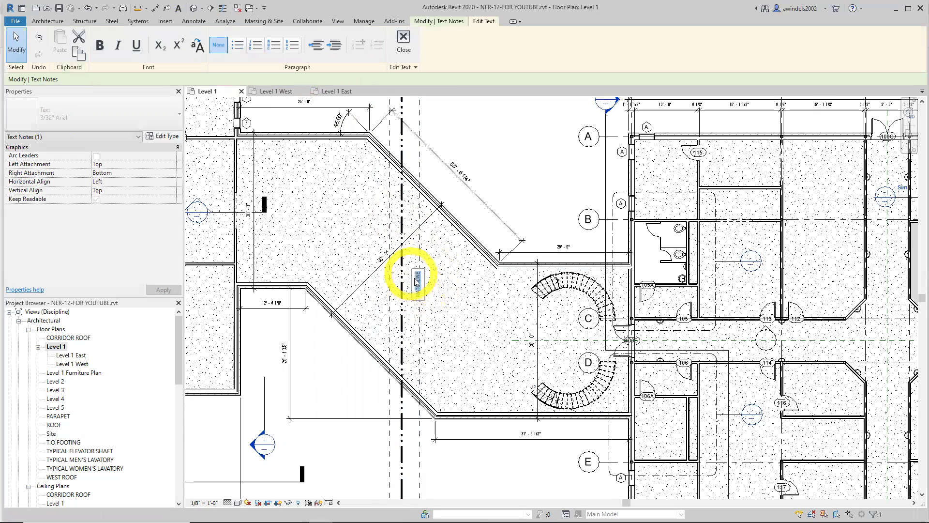
key("Escape")
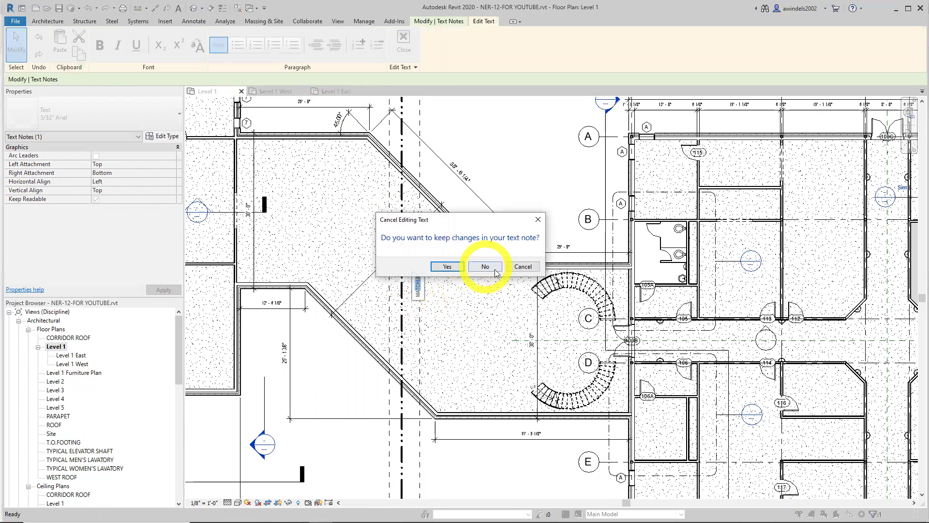
left_click(517, 267)
left_click(412, 303)
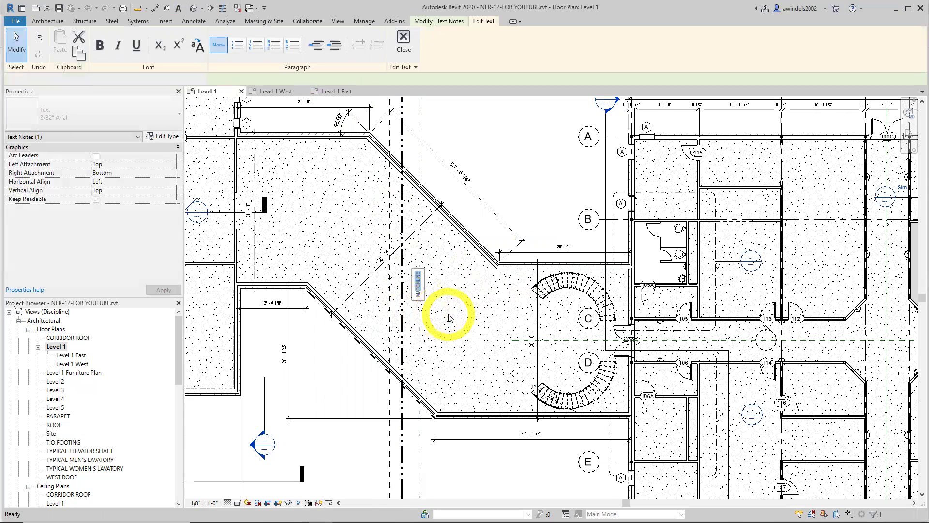
key("Escape")
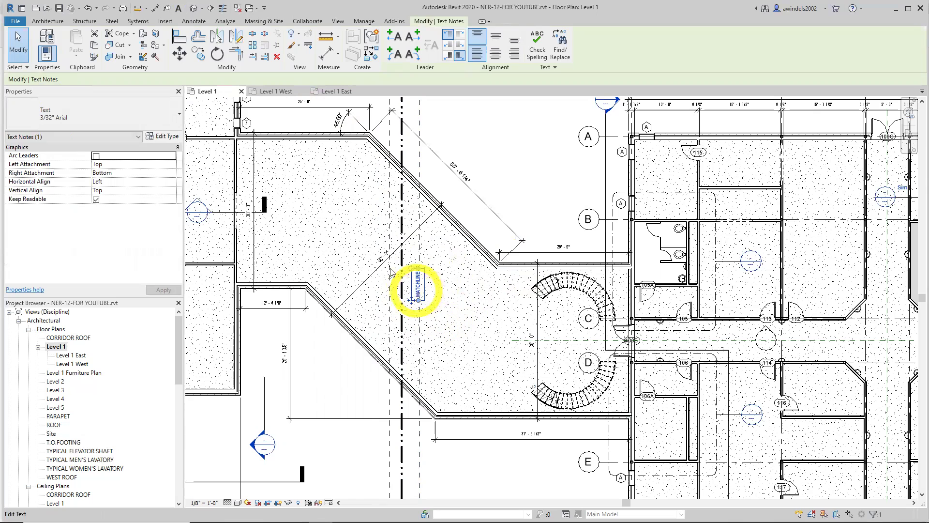
Move the vertical MATCHLINE text note close to the matchline's east side and fine-tune its position.
left_click(179, 54)
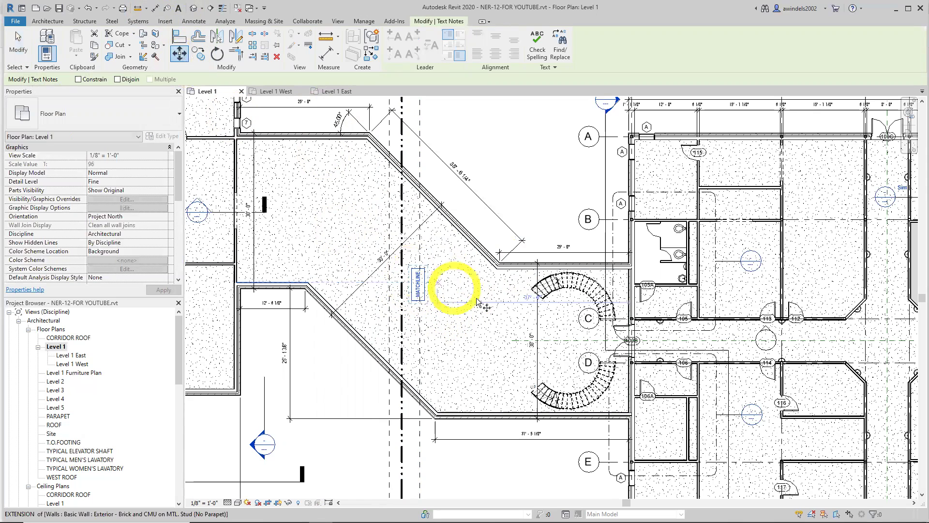
left_click(465, 298)
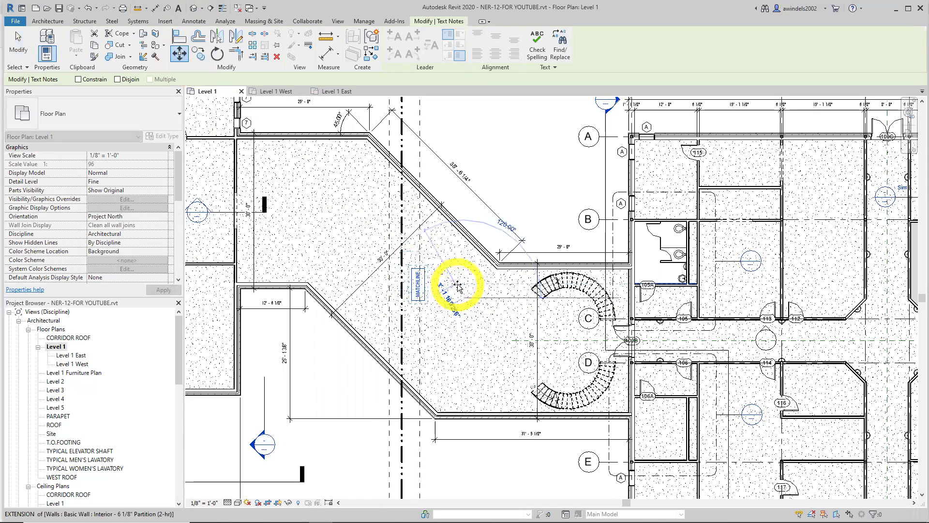
left_click(455, 289)
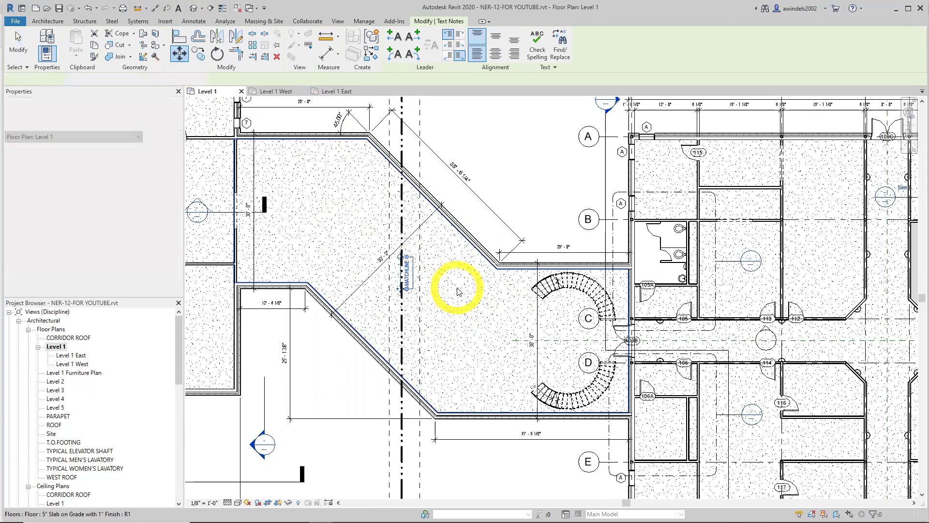
key("Escape")
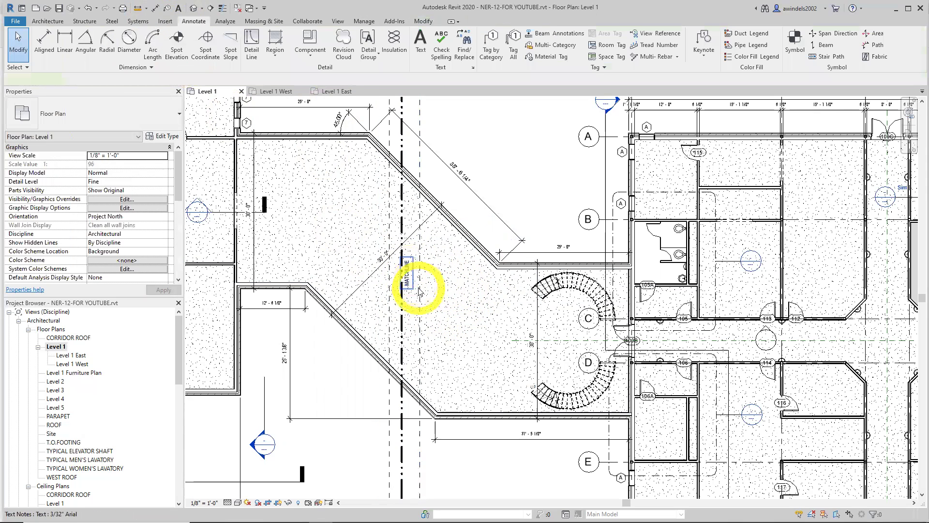
left_click(408, 280)
scroll(401, 289, "up", 2)
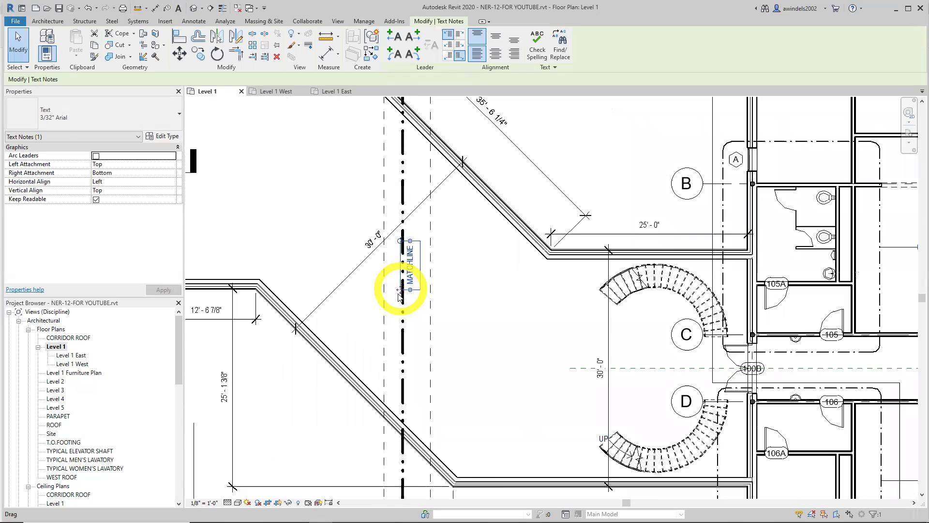
scroll(401, 290, "up", 2)
left_click_drag(401, 289, 406, 298)
left_click(446, 284)
scroll(447, 290, "down", 2)
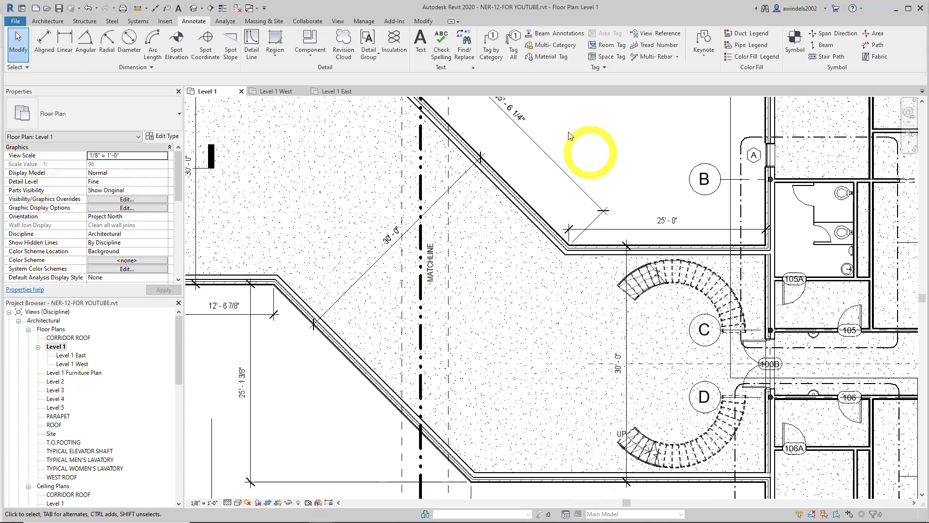
Place a view reference targeting Floor Plan: Level 1 West on the west side of the matchline, level with the MATCHLINE text.
left_click(338, 22)
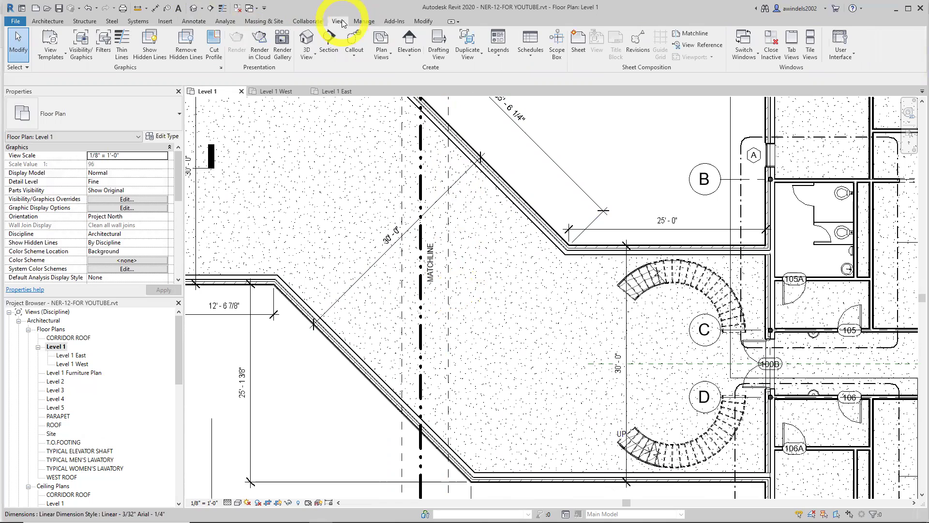
left_click(691, 49)
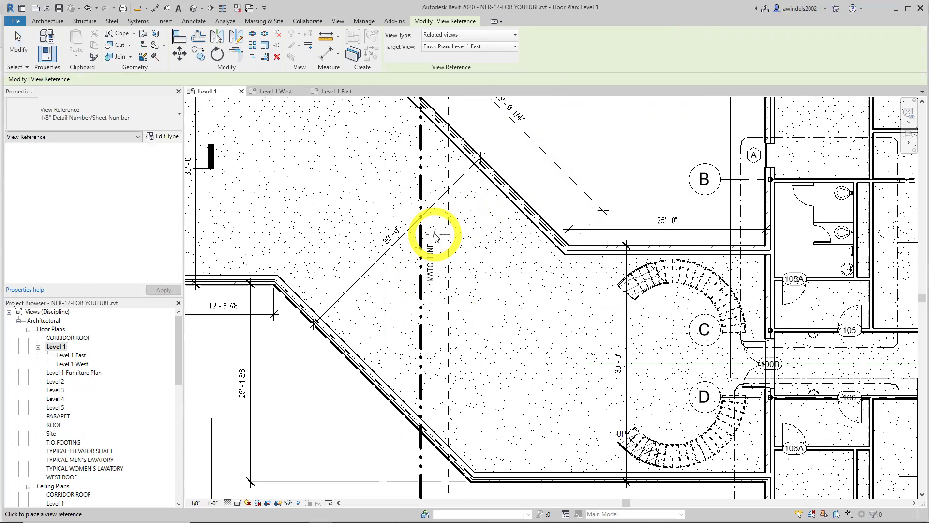
left_click(444, 47)
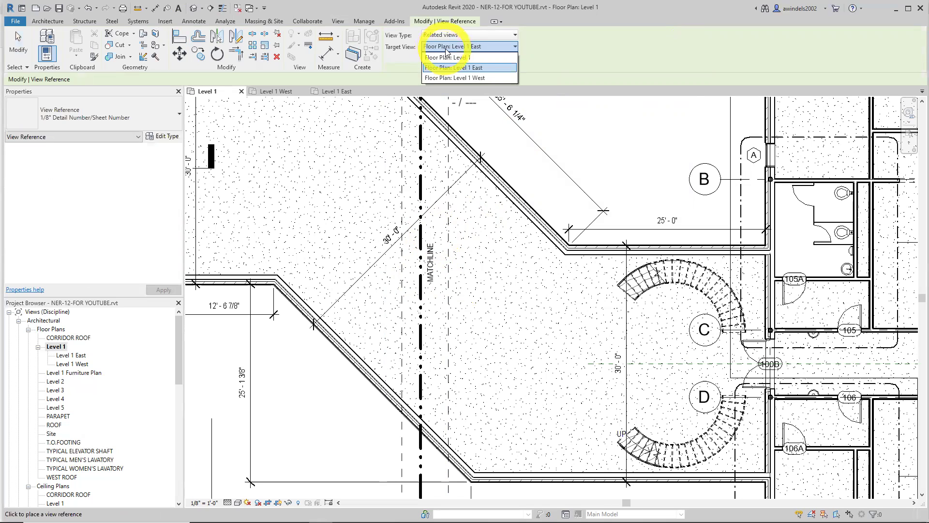
left_click(470, 78)
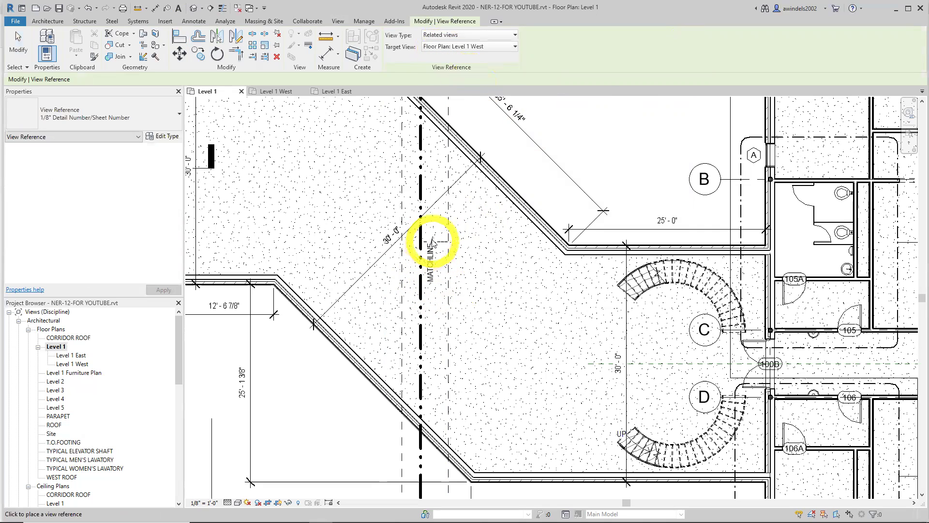
scroll(400, 269, "up", 1)
left_click(397, 266)
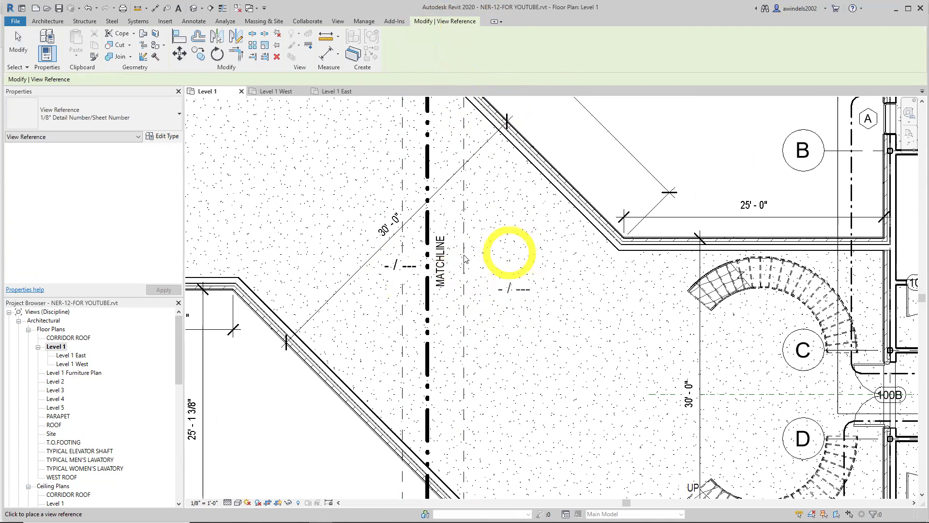
key("Escape")
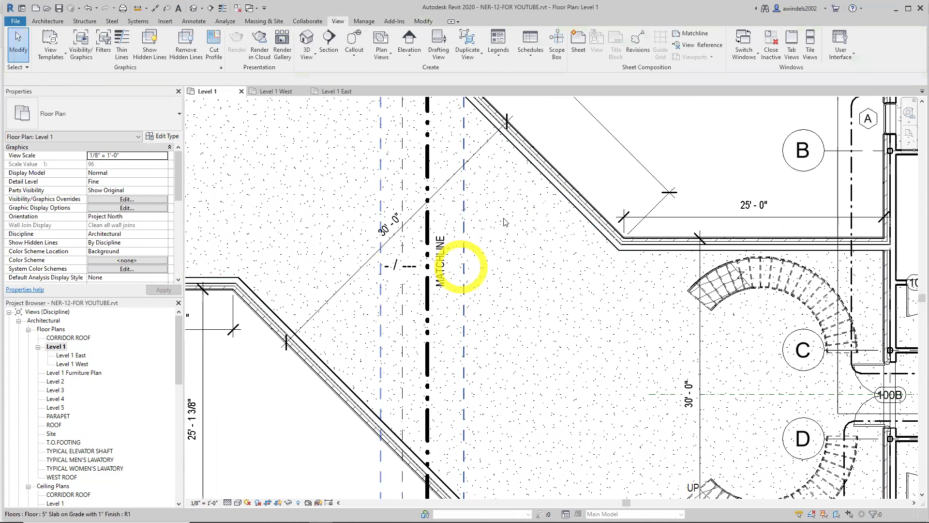
Place a view reference targeting Floor Plan: Level 1 East just east of the MATCHLINE text and follow it to that view.
left_click(691, 48)
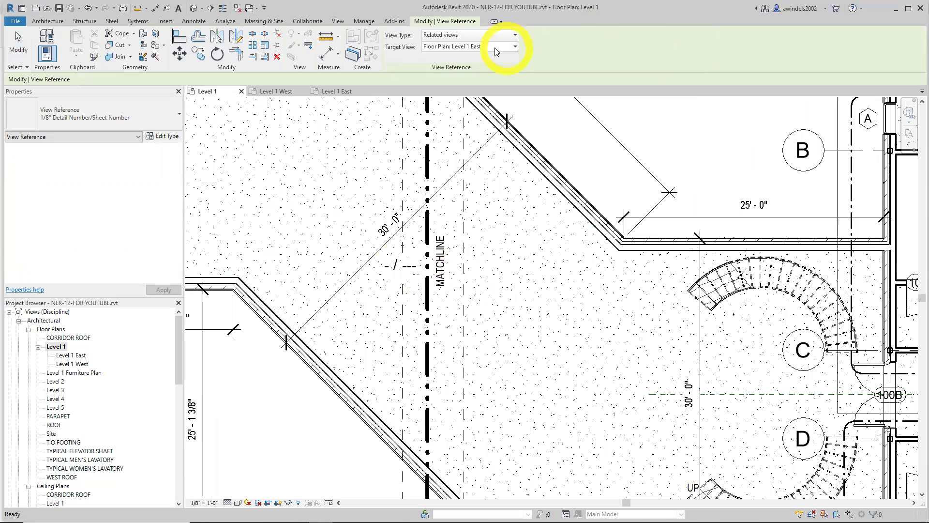
left_click(503, 46)
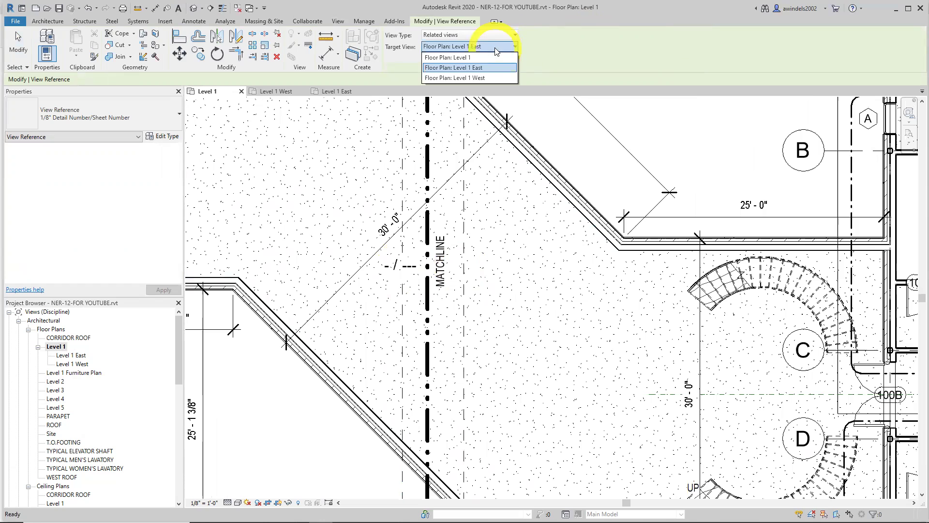
left_click(476, 68)
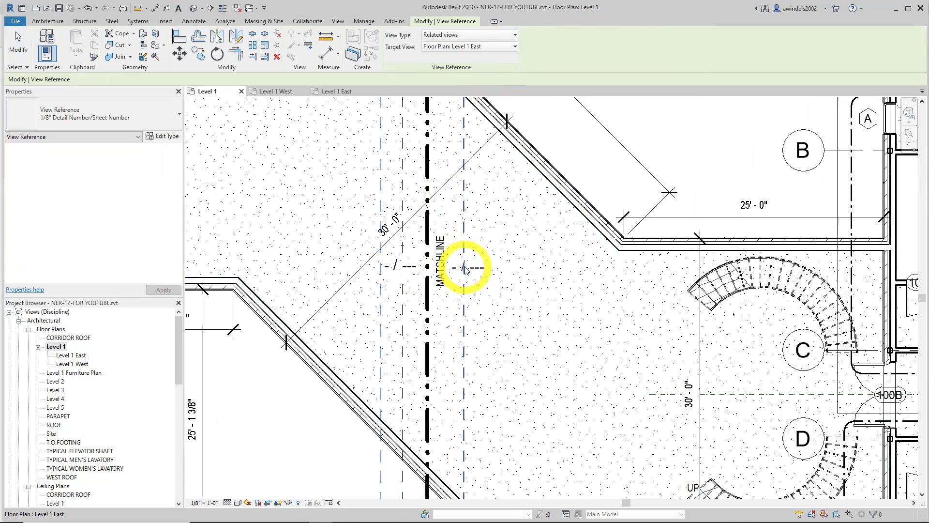
left_click(468, 269)
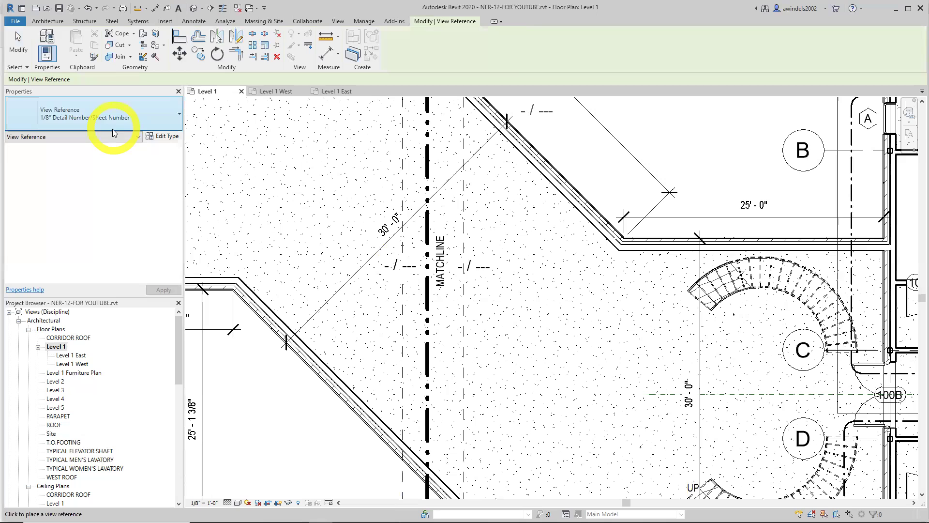
left_click(137, 116)
key("Escape")
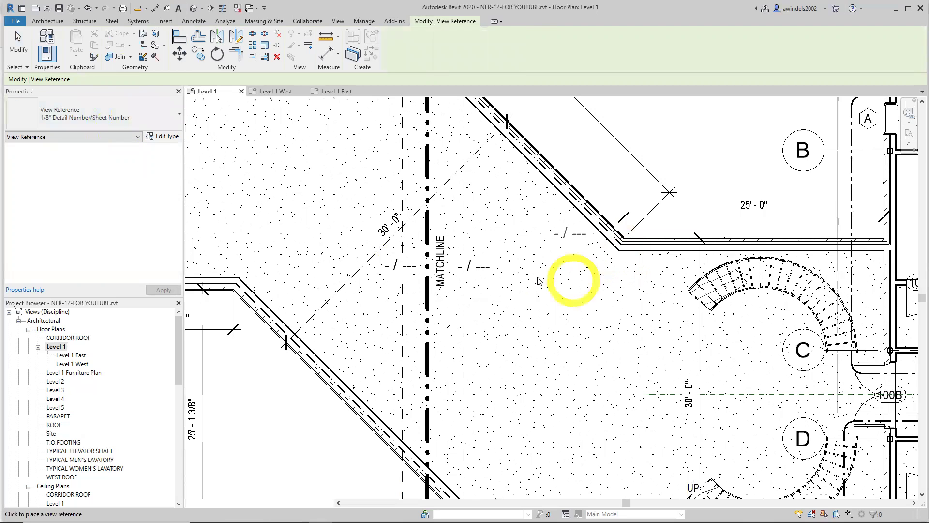
key("Escape")
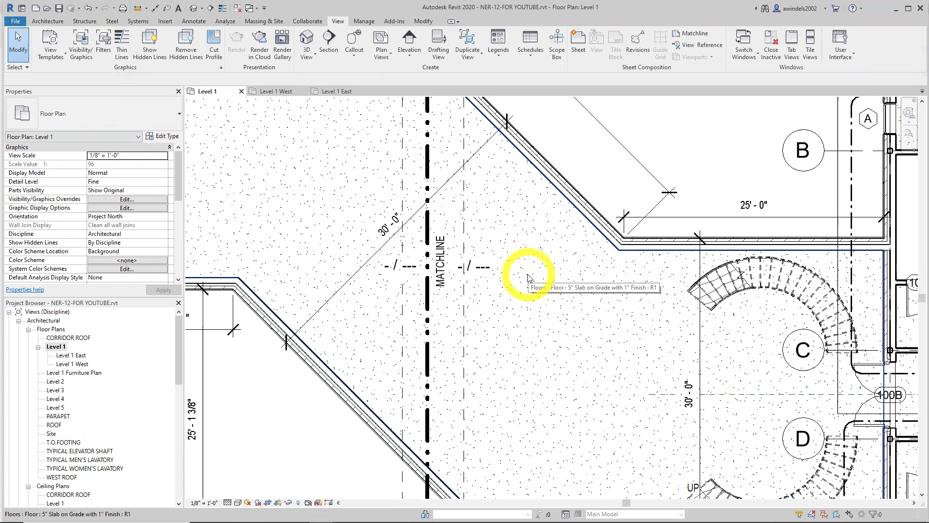
double_click(481, 269)
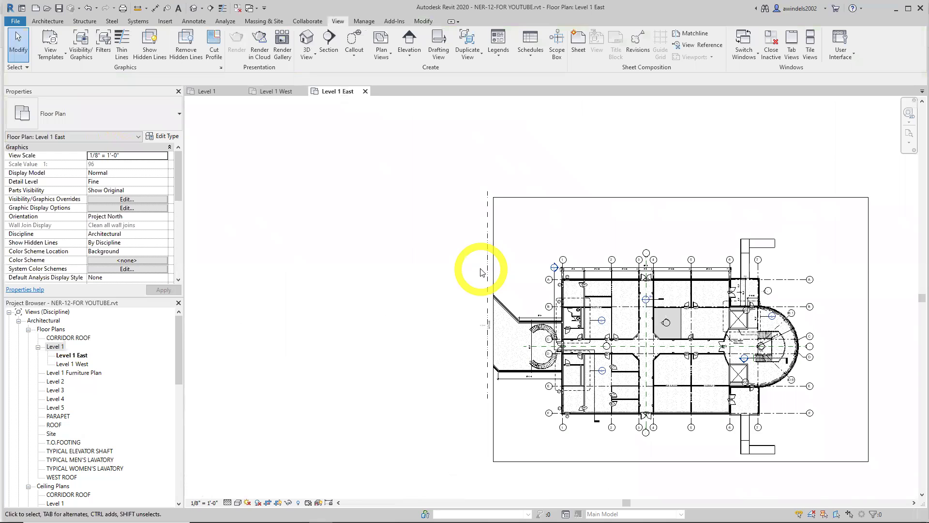
Return to the Level 1 plan and select the view reference east of the MATCHLINE text to check its target view.
scroll(480, 271, "up", 3)
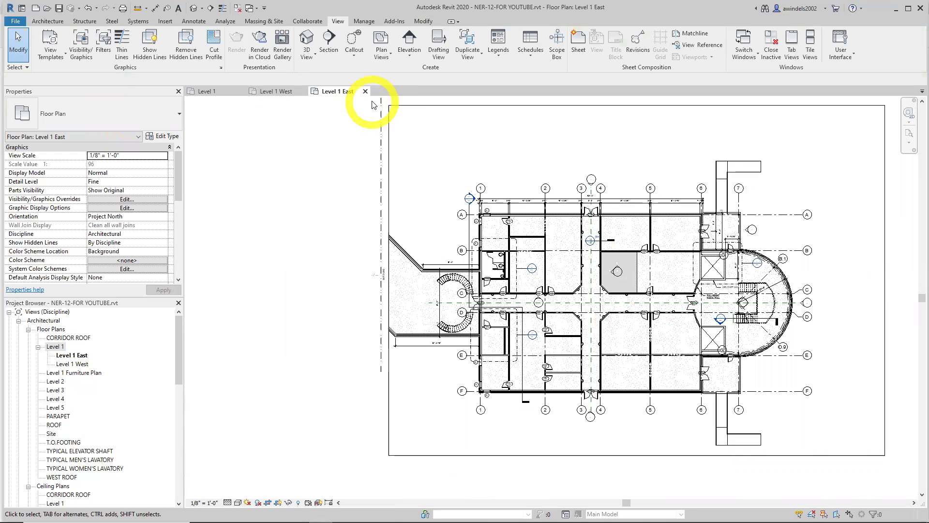
left_click(216, 92)
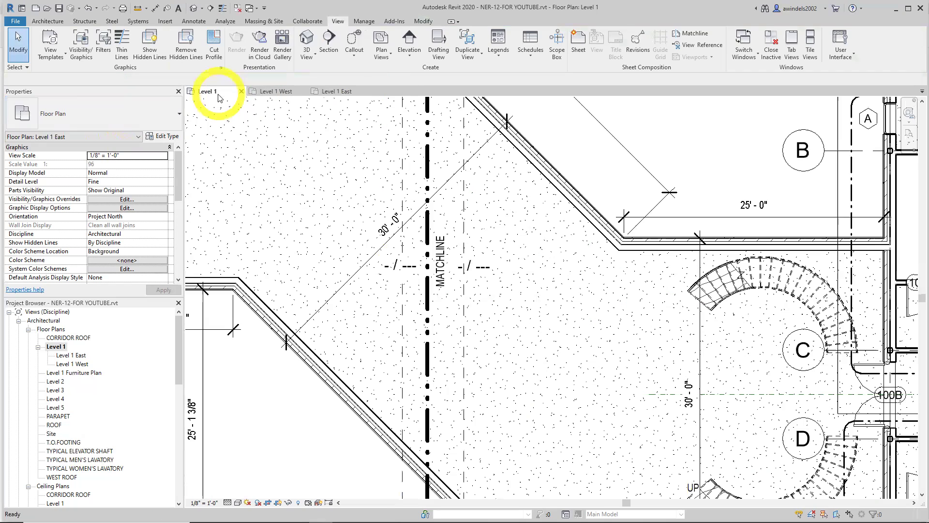
left_click(488, 269)
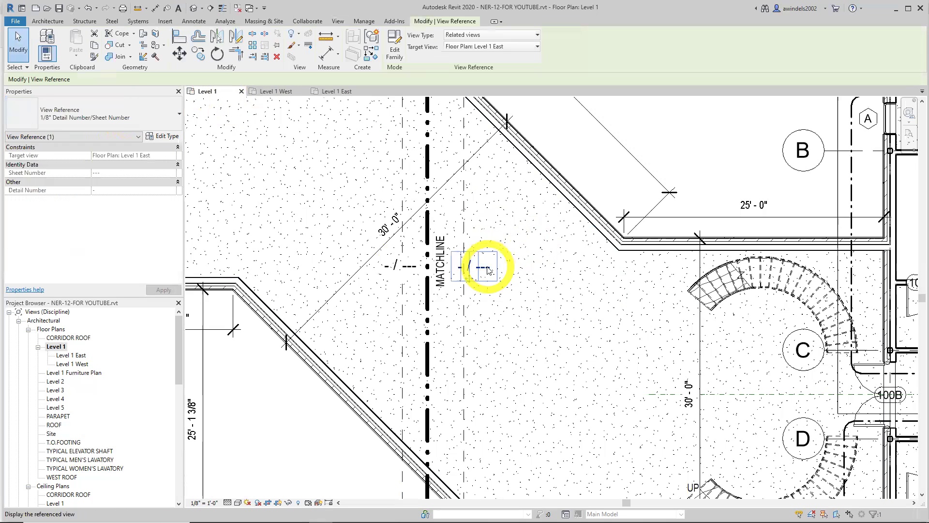
left_click(460, 272)
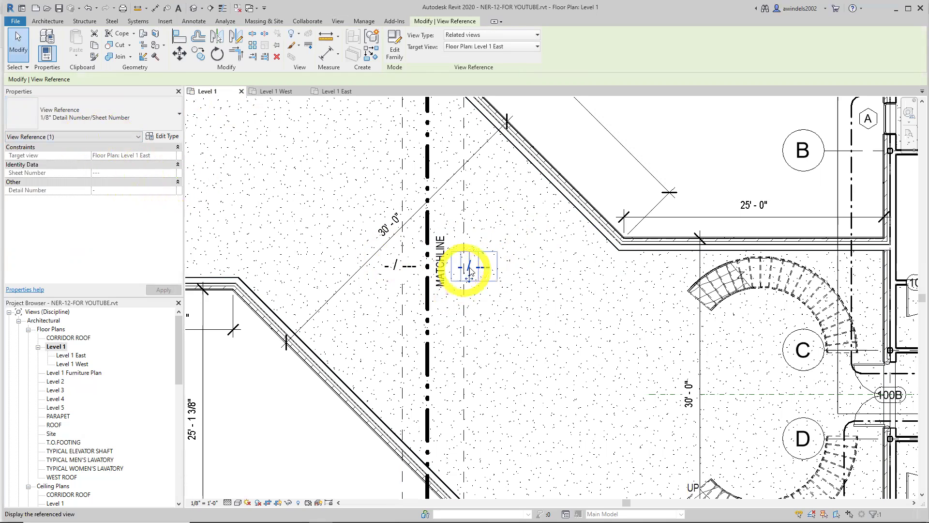
left_click(487, 271)
left_click(486, 271)
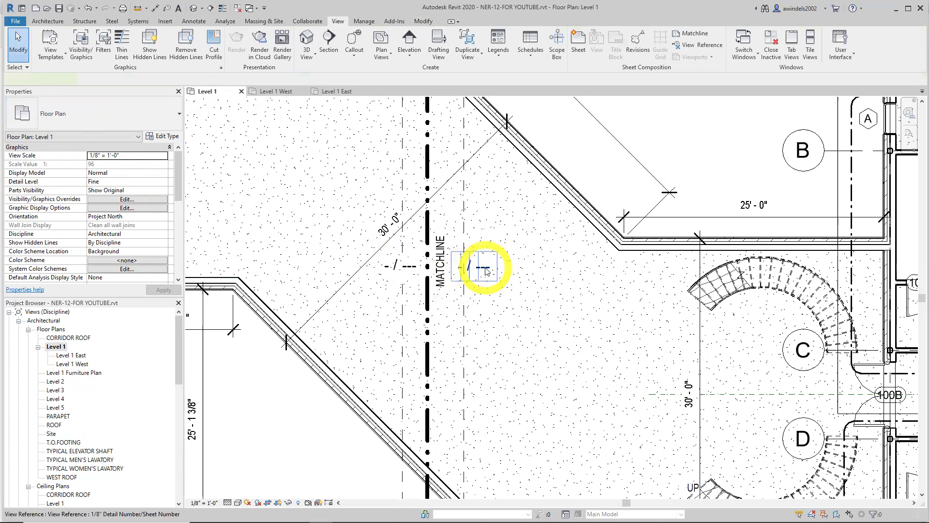
left_click(163, 136)
left_click(533, 148)
left_click(684, 148)
left_click(683, 149)
key("Return")
key("Escape")
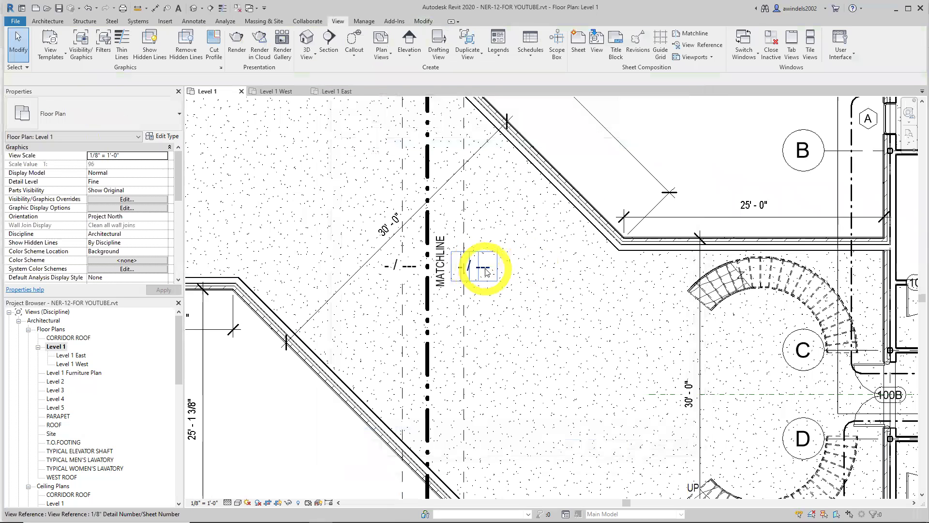
Follow the view reference east of the MATCHLINE text to Level 1 East, and close the Level 1 East and Level 1 West views.
left_click(483, 271)
double_click(484, 269)
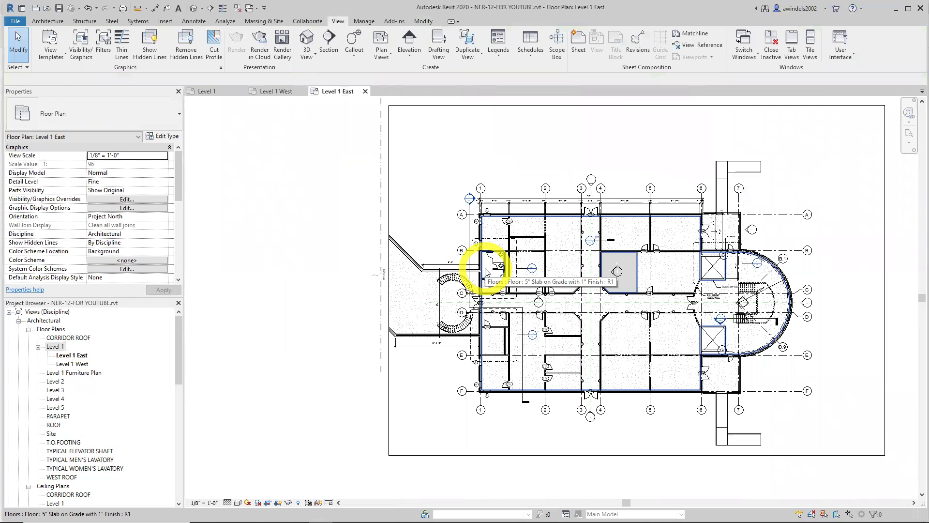
left_click(365, 91)
left_click(303, 91)
Follow the view reference west of the matchline to Level 1 West and examine the cropped plan.
double_click(415, 270)
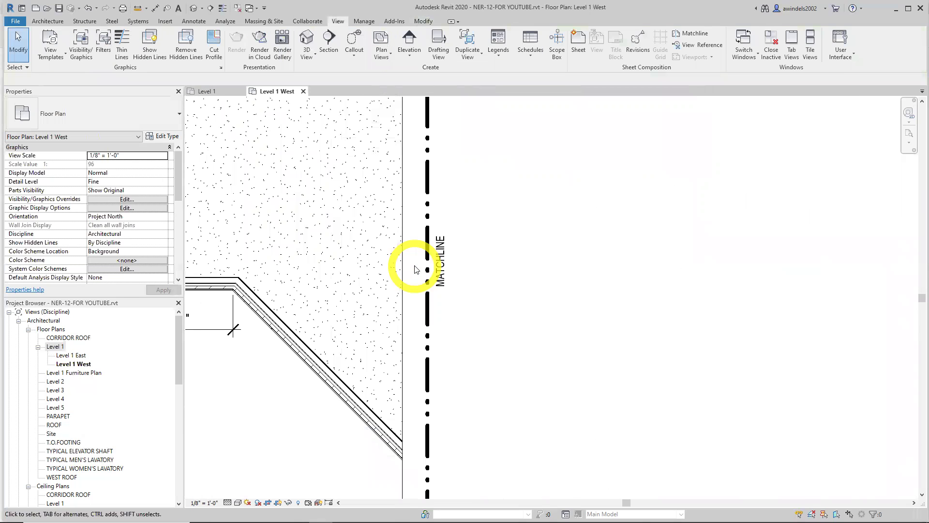
scroll(415, 270, "down", 5)
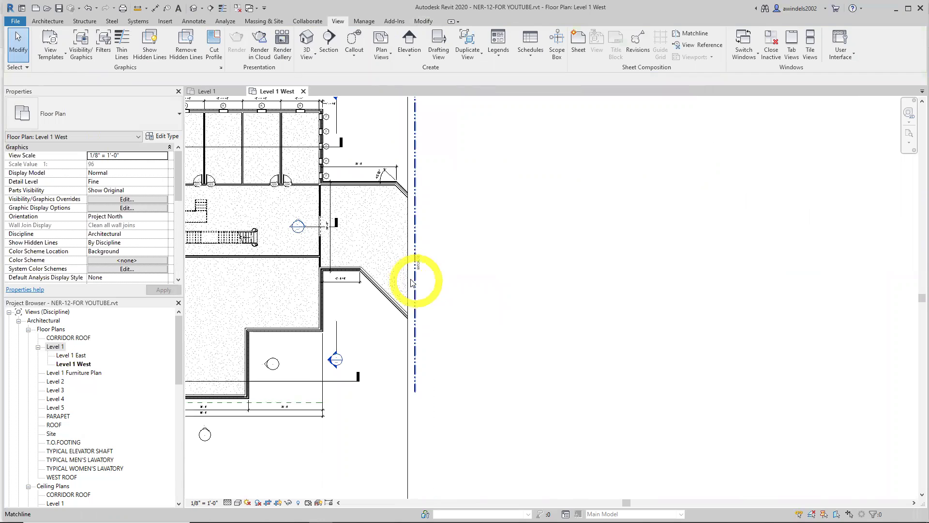
scroll(485, 316, "down", 2)
middle_click_drag(525, 365, 633, 349)
scroll(600, 270, "up", 2)
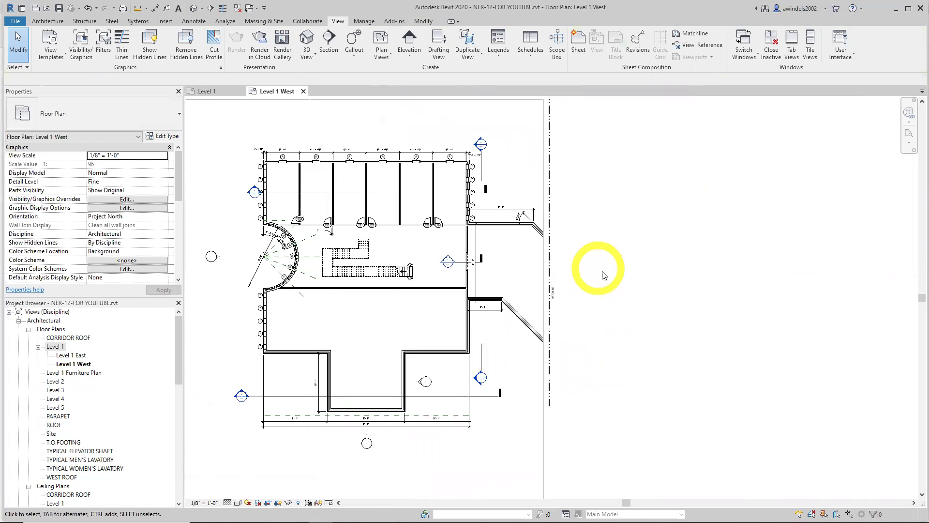
scroll(664, 274, "down", 1)
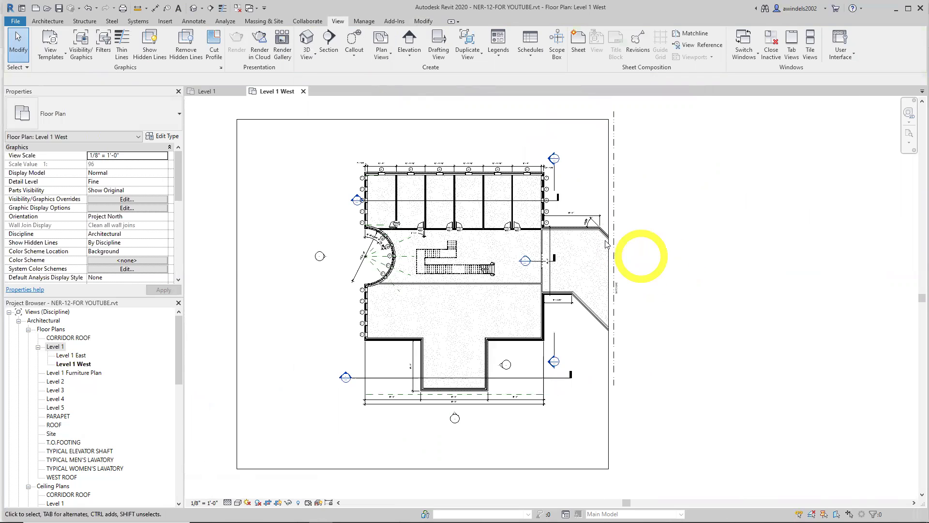
Turn off Crop Region Visible, Annotation Crop and Crop View for Level 1 West to compare the uncropped plan.
left_click_drag(180, 186, 178, 219)
left_click(92, 226)
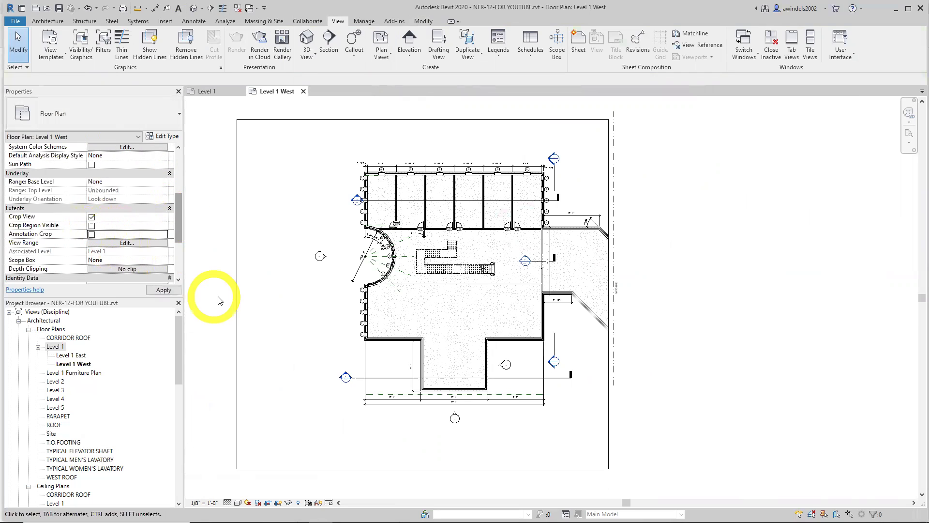
left_click(91, 217)
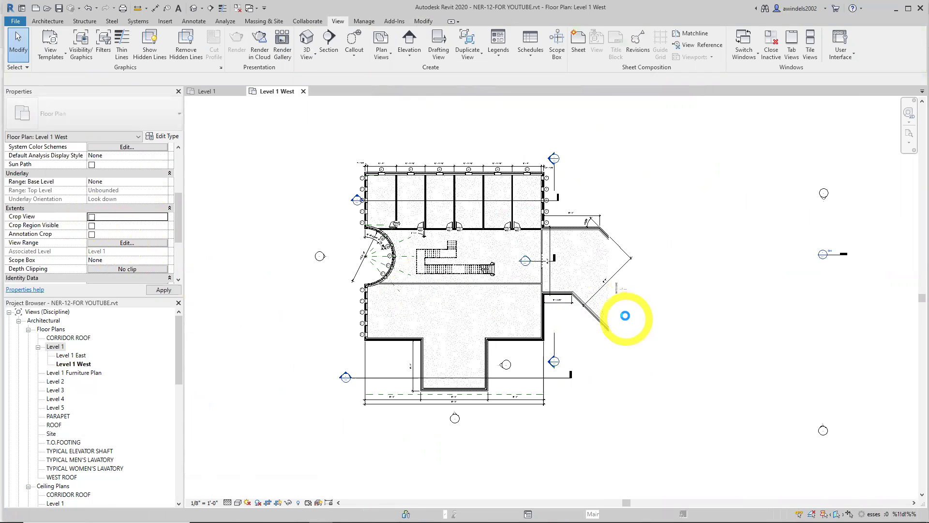
scroll(629, 311, "up", 2)
scroll(622, 334, "down", 2)
middle_click_drag(619, 339, 514, 370)
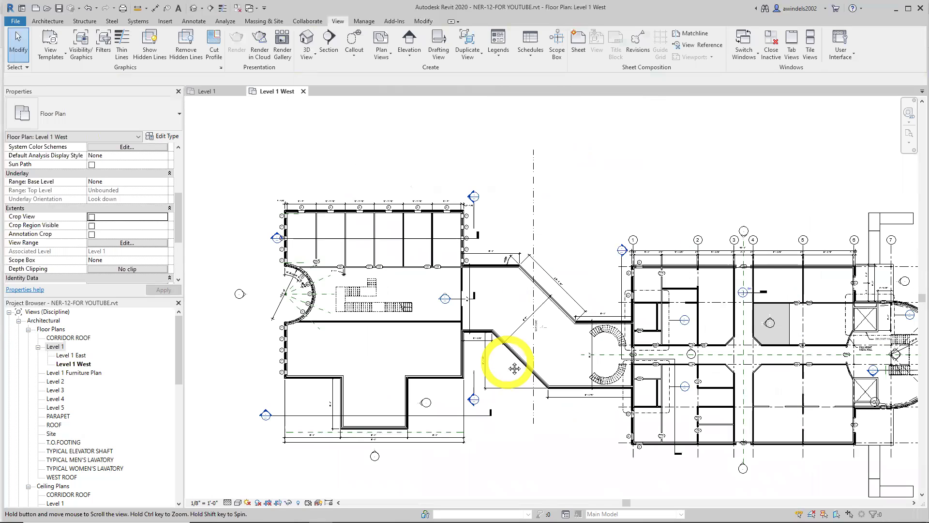
Turn Crop Region Visible, Crop View and Annotation Crop back on for Level 1 West.
left_click(92, 225)
left_click(91, 217)
left_click(92, 234)
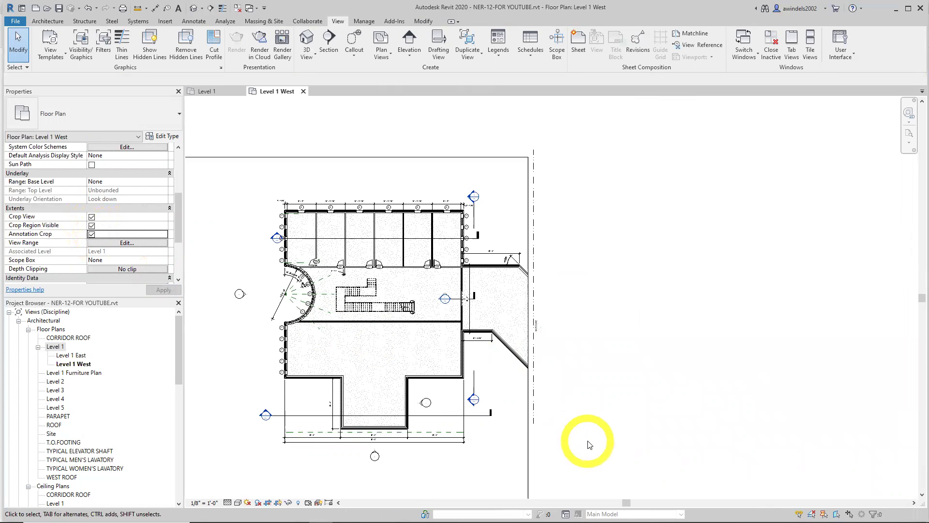
middle_click_drag(589, 442, 632, 388)
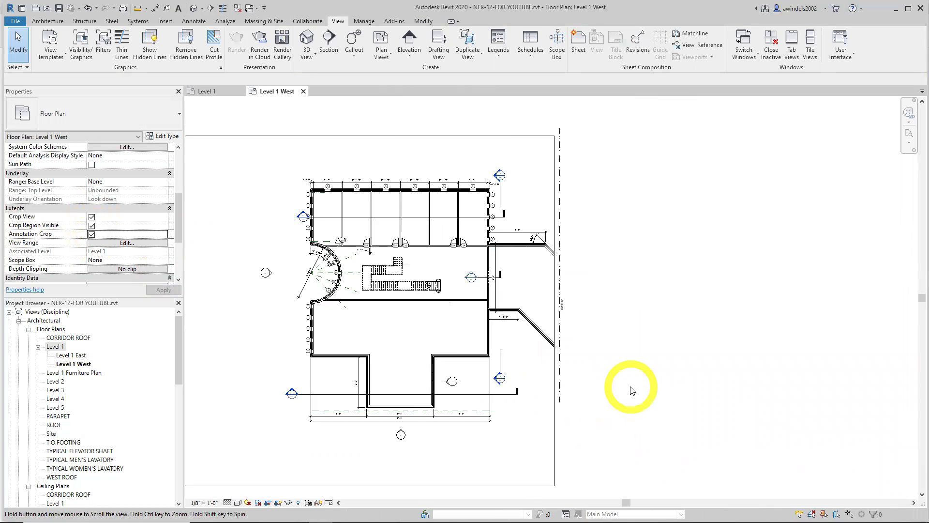
Turn Crop Region Visible and Annotation Crop off in Level 1 West to compare the display, and restore both settings.
left_click(91, 226)
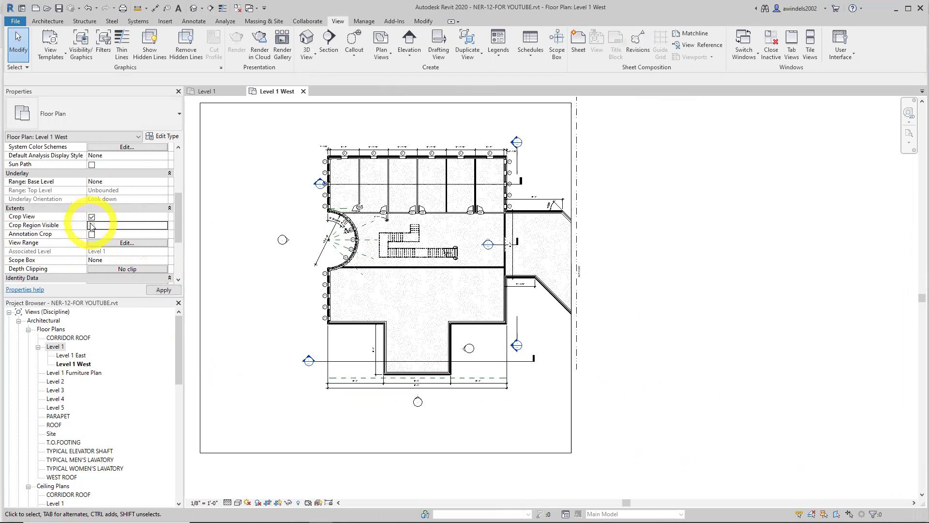
left_click(722, 360)
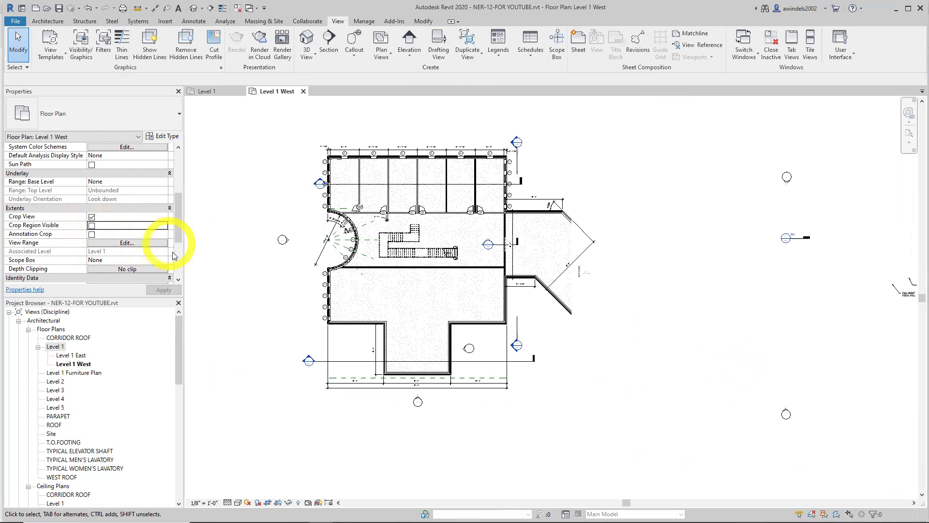
middle_click_drag(643, 308, 649, 324)
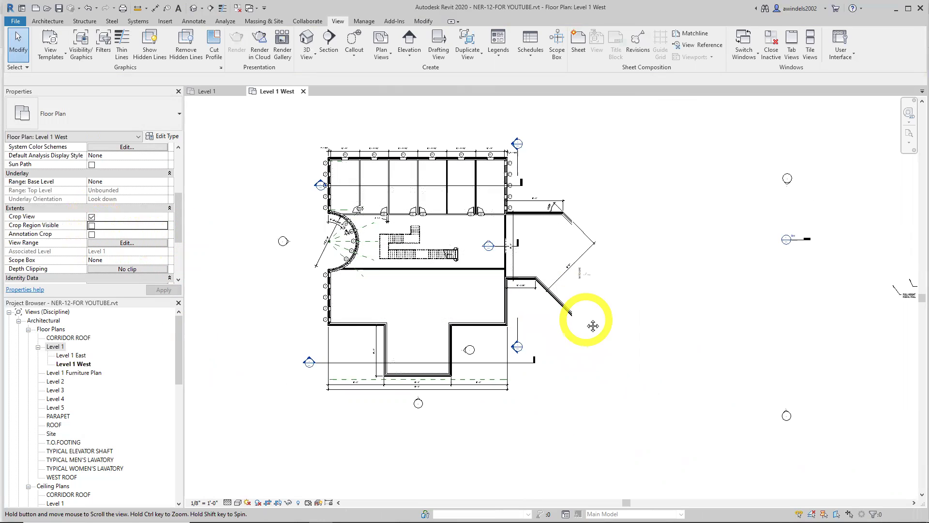
left_click(92, 226)
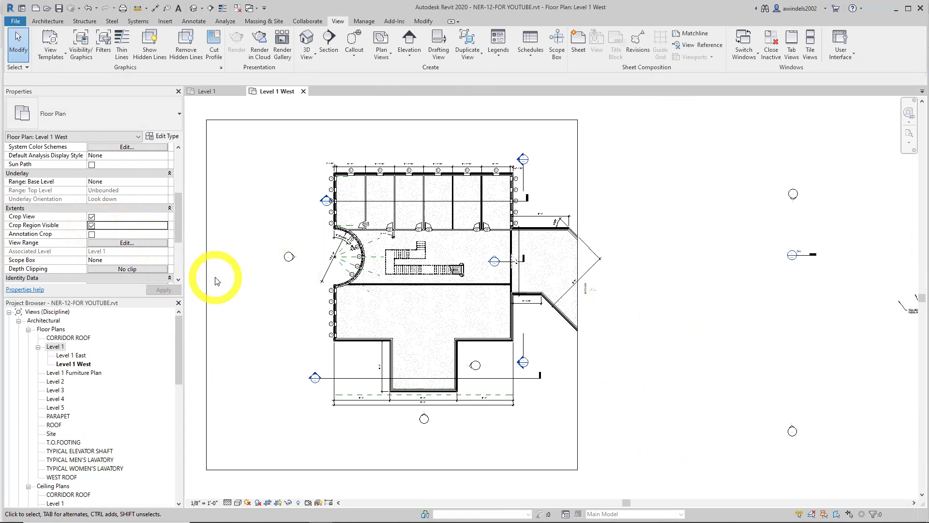
left_click(92, 233)
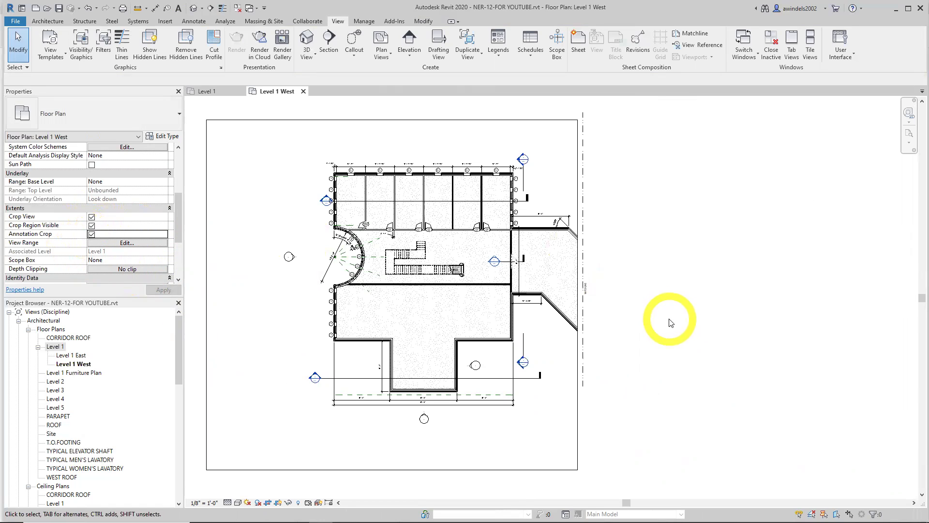
Close Level 1 West and examine the whole Level 1 plan, including the matchline, its label and the two view references.
left_click(303, 91)
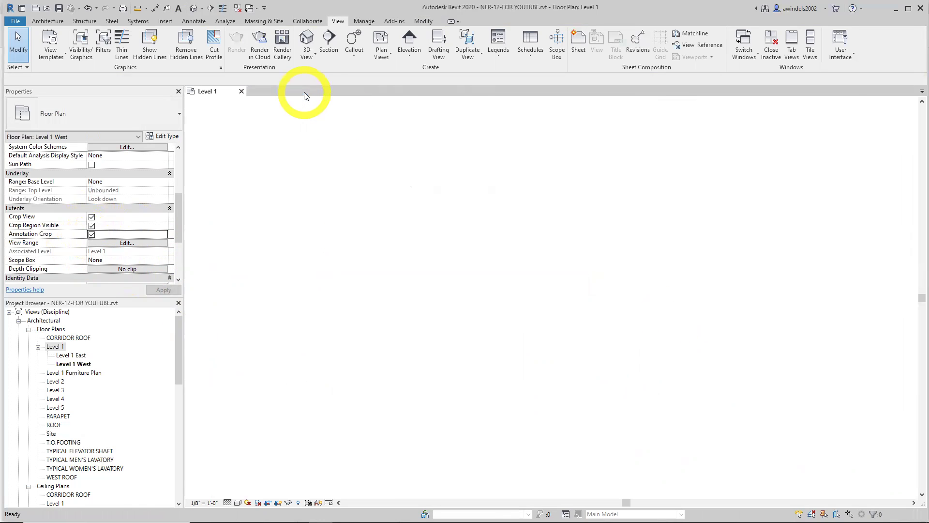
scroll(504, 310, "down", 5)
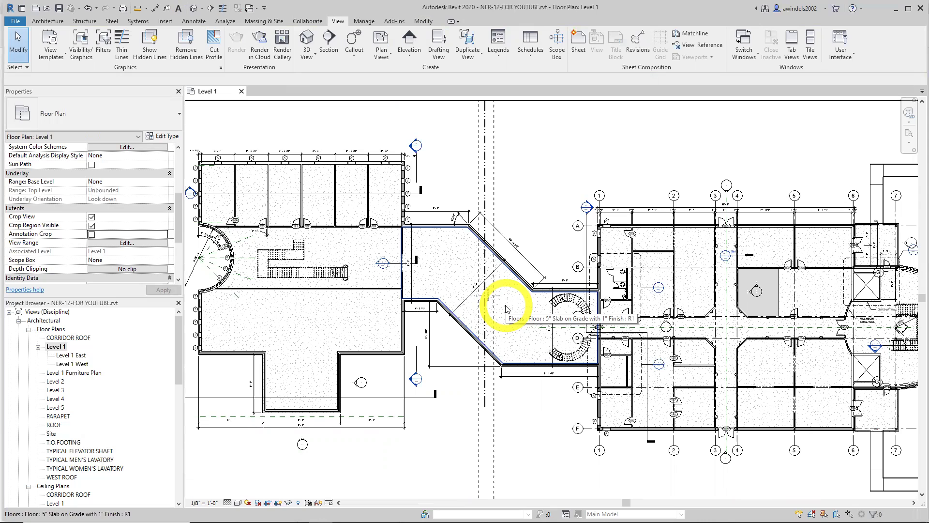
scroll(452, 307, "down", 1)
middle_click_drag(519, 411, 557, 415)
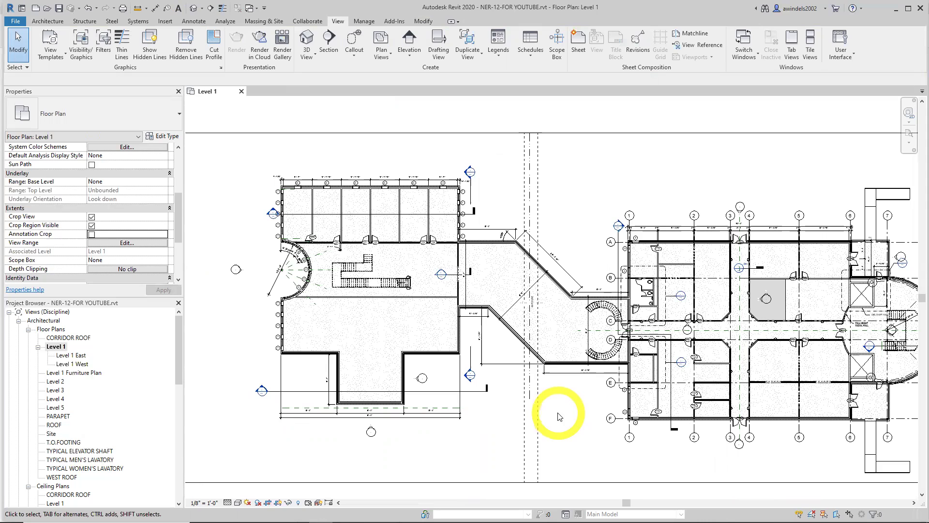
scroll(540, 301, "up", 4)
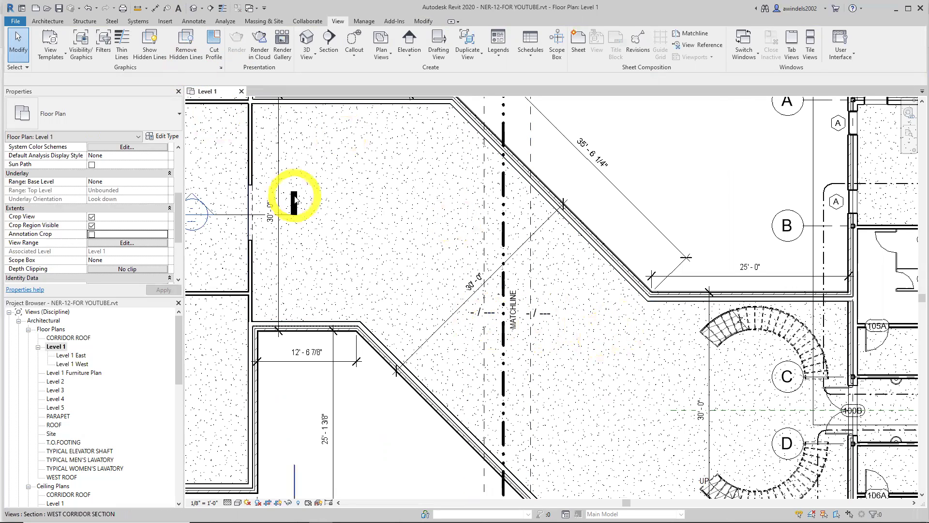
scroll(297, 201, "down", 5)
middle_click_drag(347, 254, 415, 253)
scroll(270, 252, "down", 3)
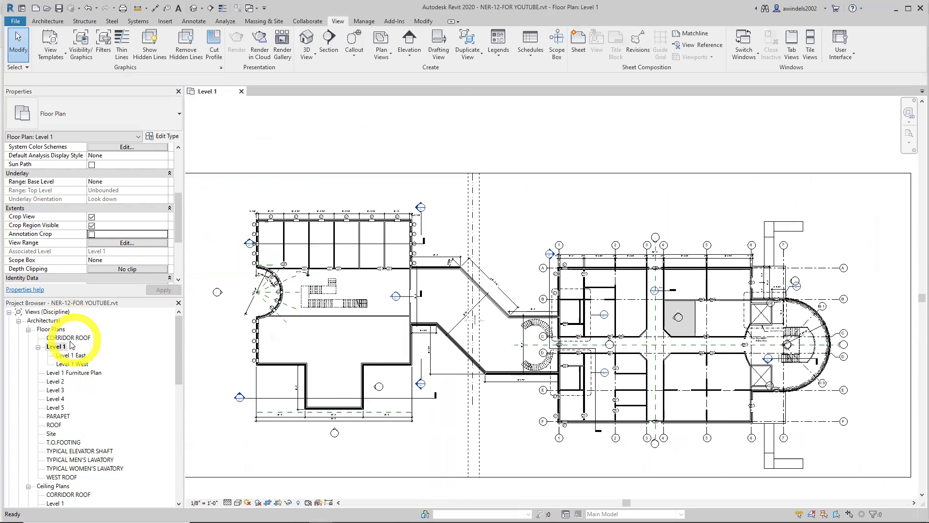
Create a view template from the Level 1 floor plan, named "Without Furniture or Casework".
right_click(64, 348)
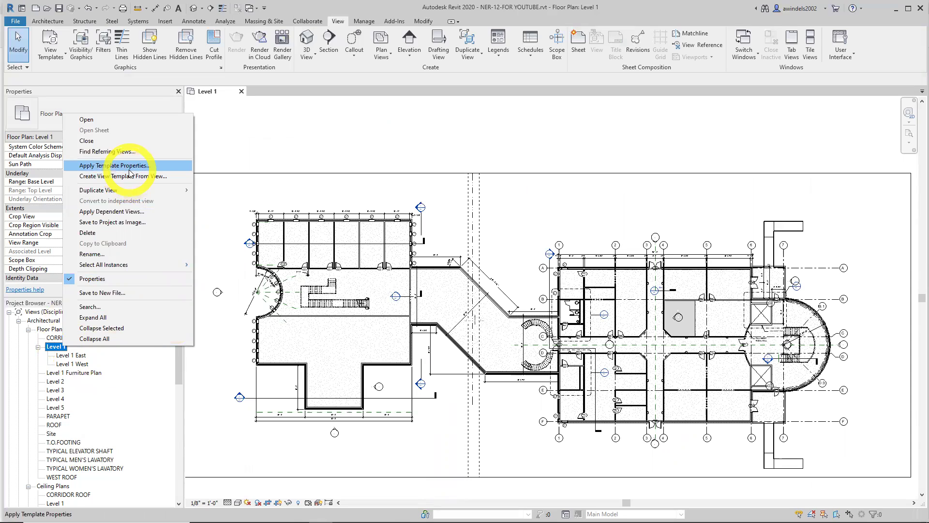
left_click(156, 177)
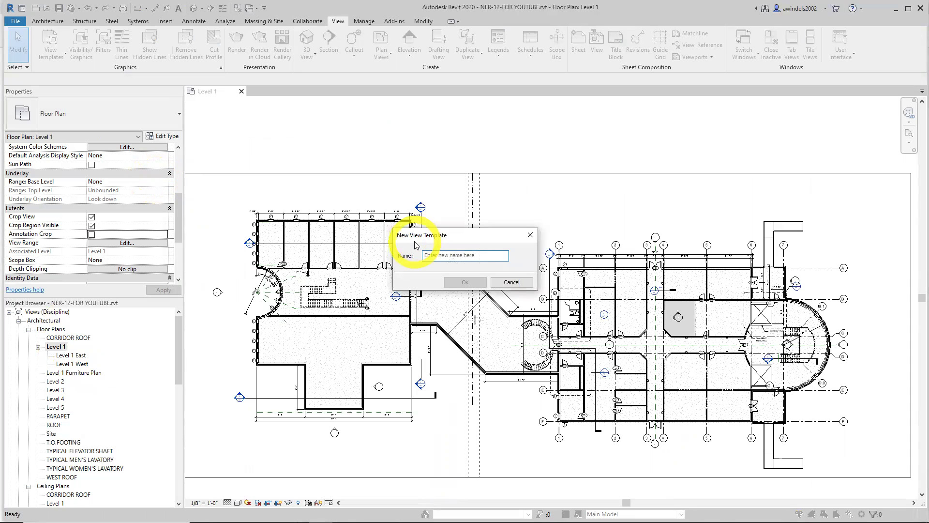
type("wITH")
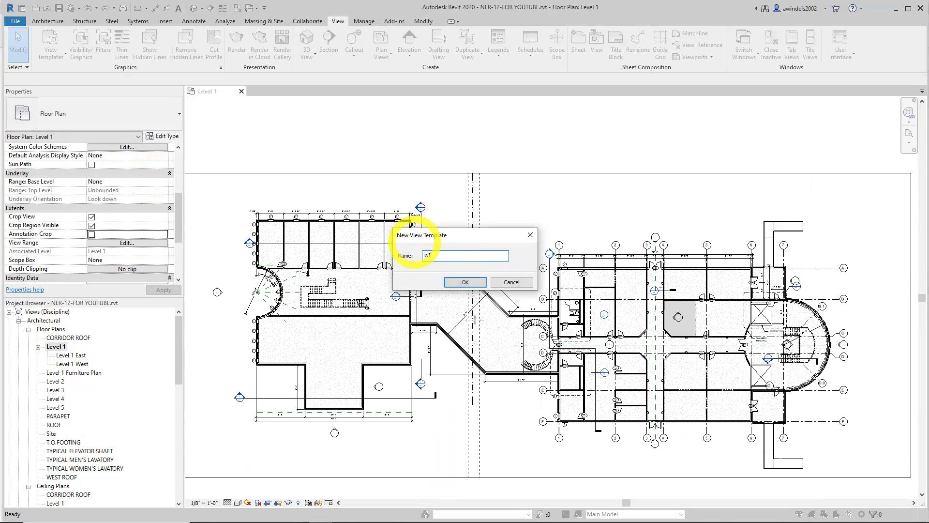
key("BackSpace")
key("BackSpace")
key("BackSpace")
key("BackSpace")
type("Without Furniture or Casework")
left_click(461, 283)
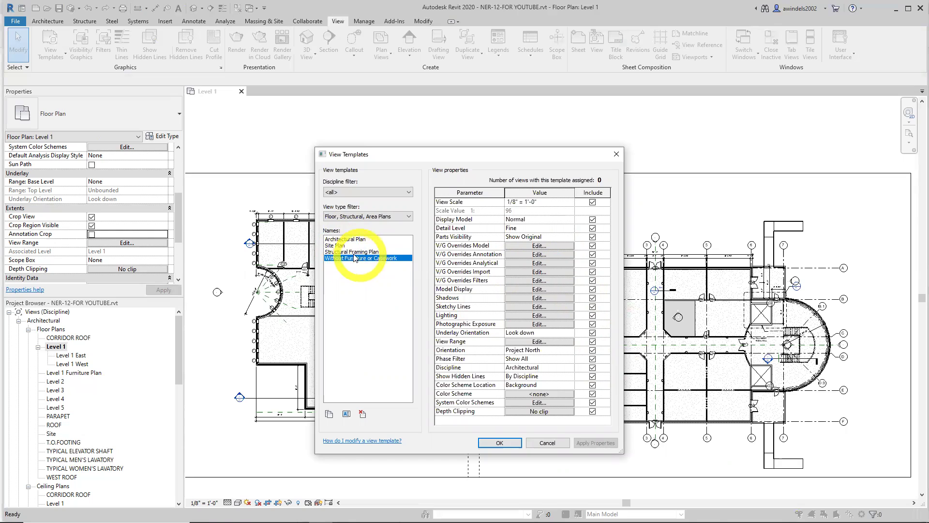
Keep the template list filtered to Floor, Structural, Area Plans and accept the new template's settings.
left_click(392, 219)
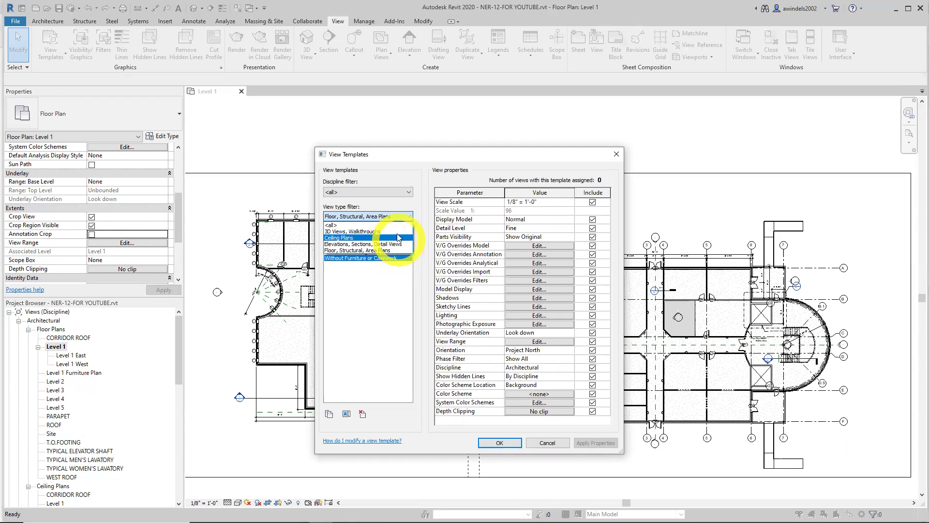
left_click(358, 250)
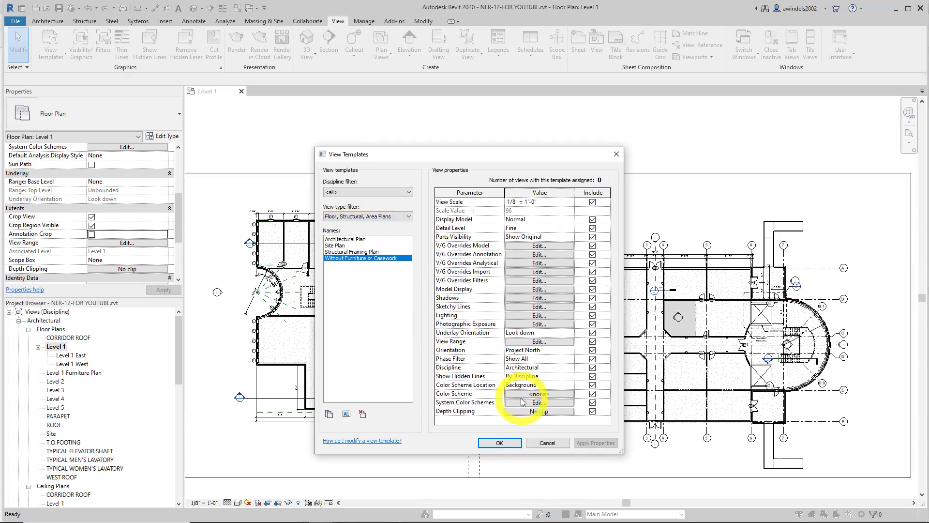
left_click(500, 442)
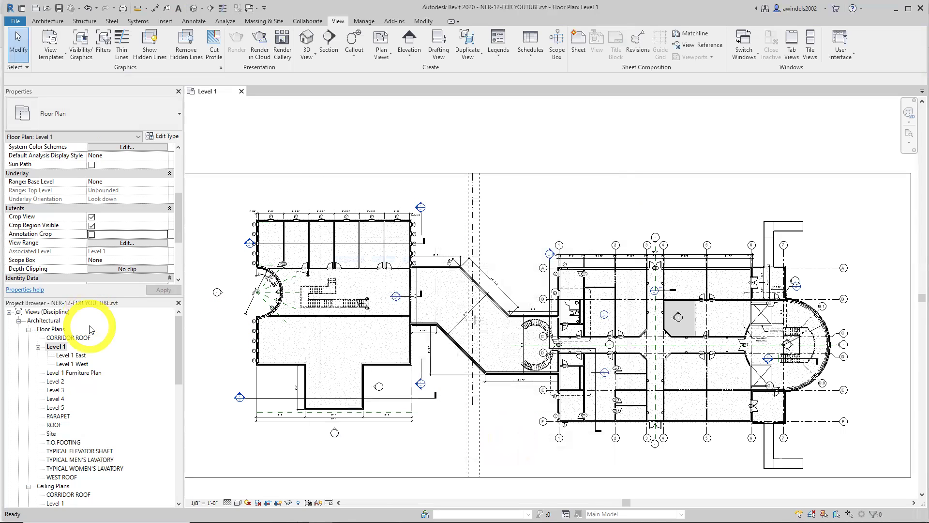
Apply the "Without Furniture or Casework" template properties to the Level 2 floor plan.
left_click(39, 346)
left_click(56, 364)
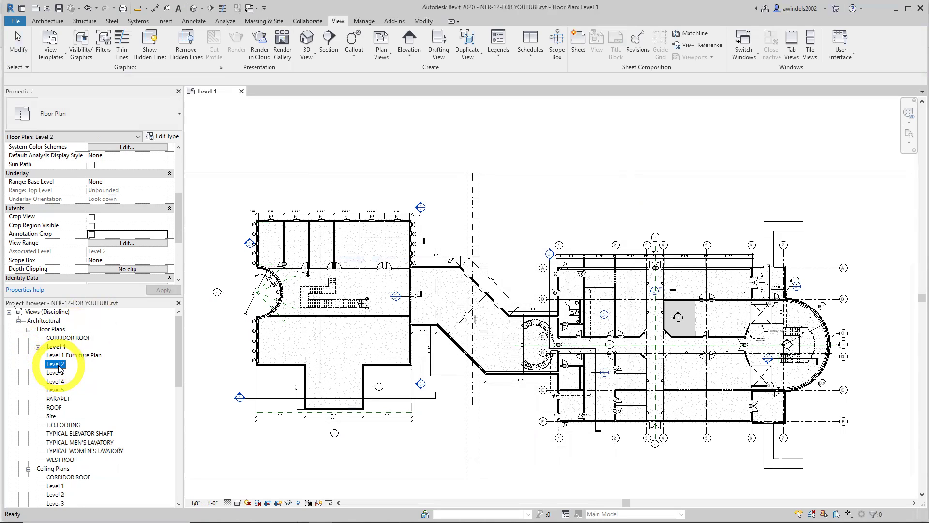
right_click(59, 366)
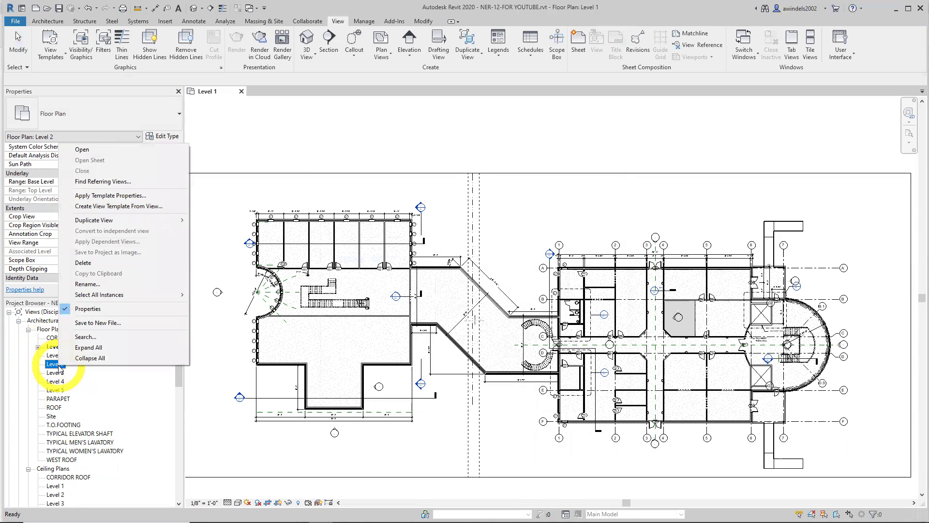
left_click(121, 196)
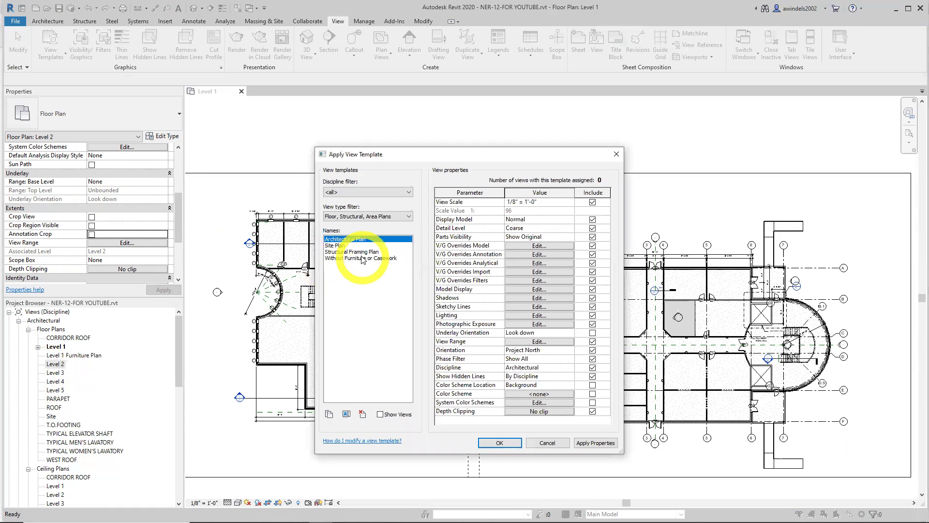
left_click(364, 258)
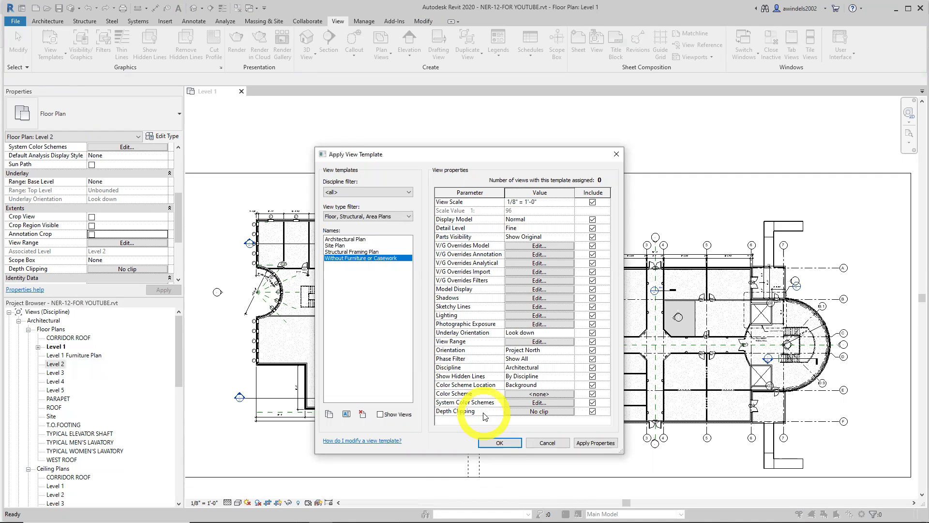
left_click(500, 443)
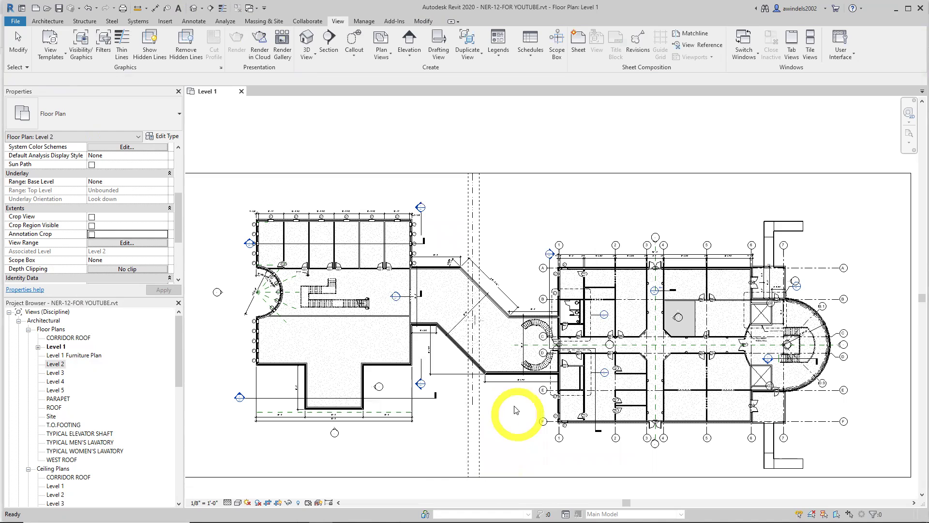
Go through the Level 2 to Level 5 floor plans and select Level 3.
left_click(60, 365)
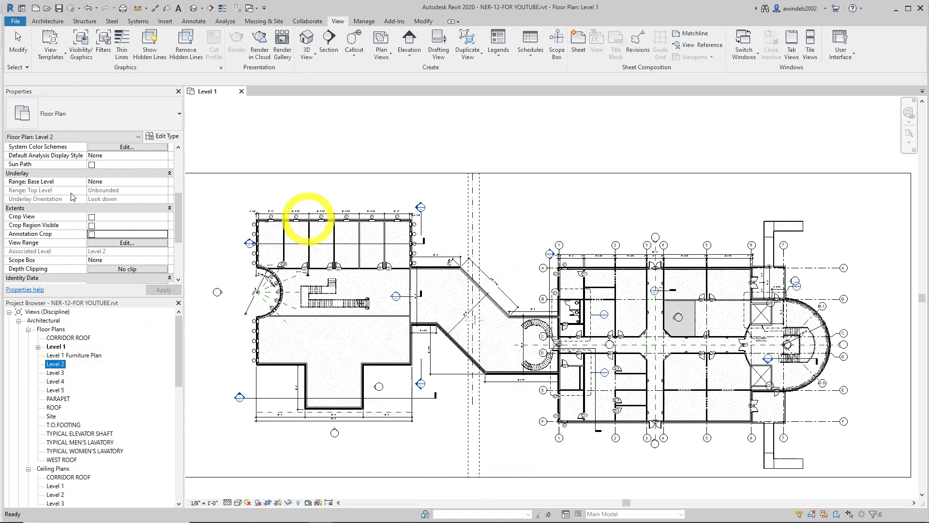
left_click(434, 278)
left_click(55, 373)
left_click(55, 381)
left_click(56, 390)
left_click(55, 372)
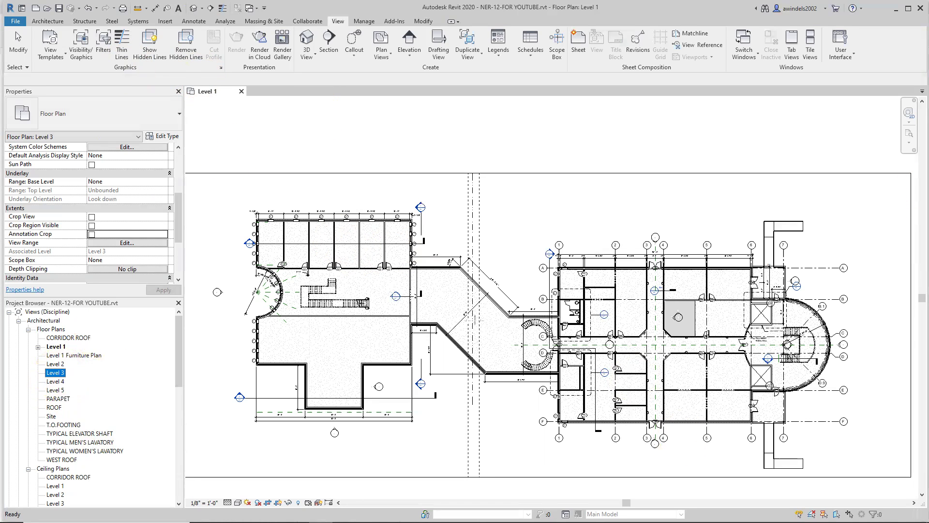